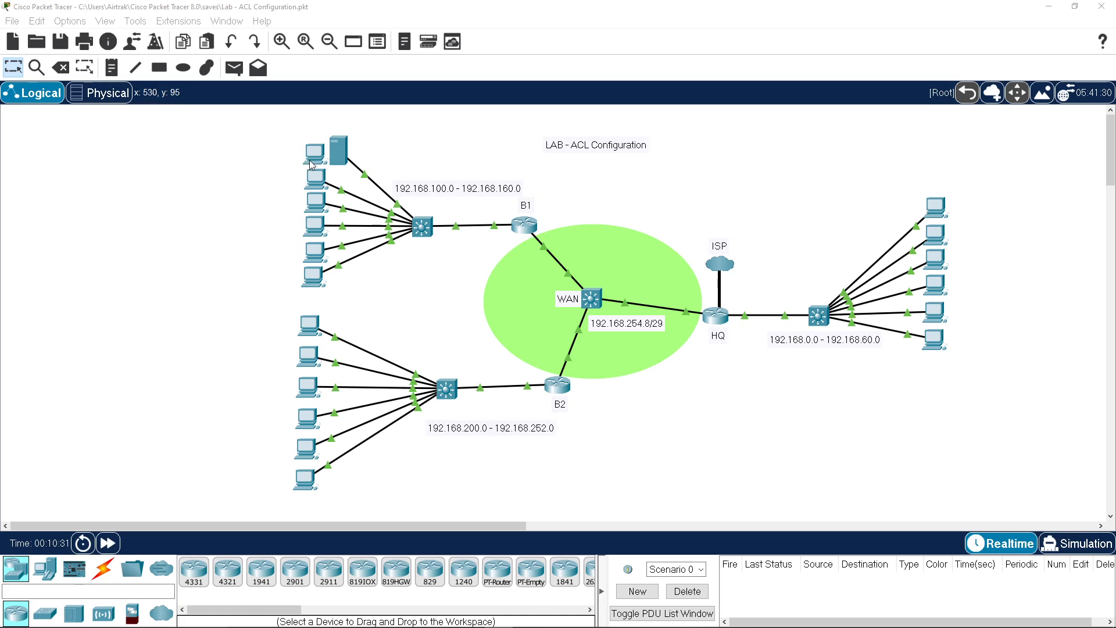
# Step: Check the IP settings of the server, PC0 and PC1
pyautogui.click(341, 163)
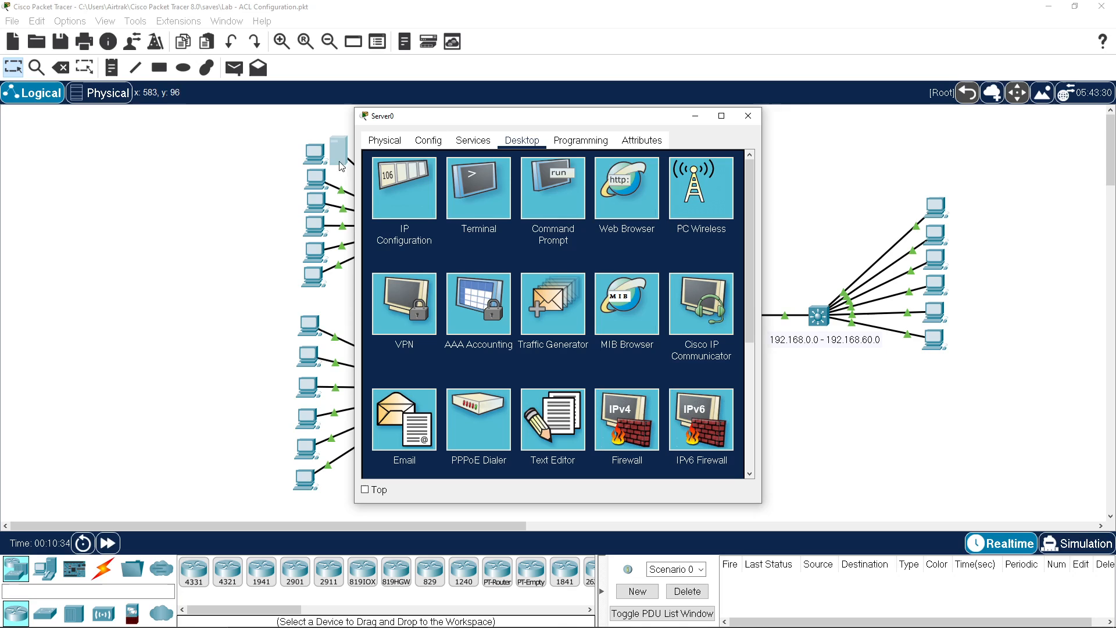
pyautogui.click(426, 219)
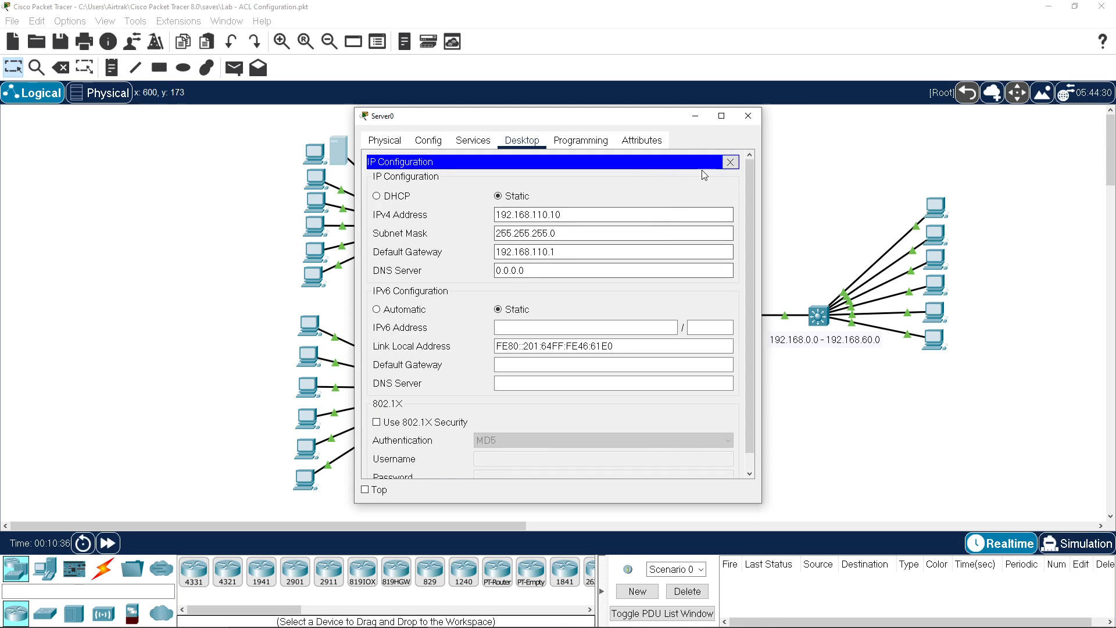
pyautogui.click(748, 116)
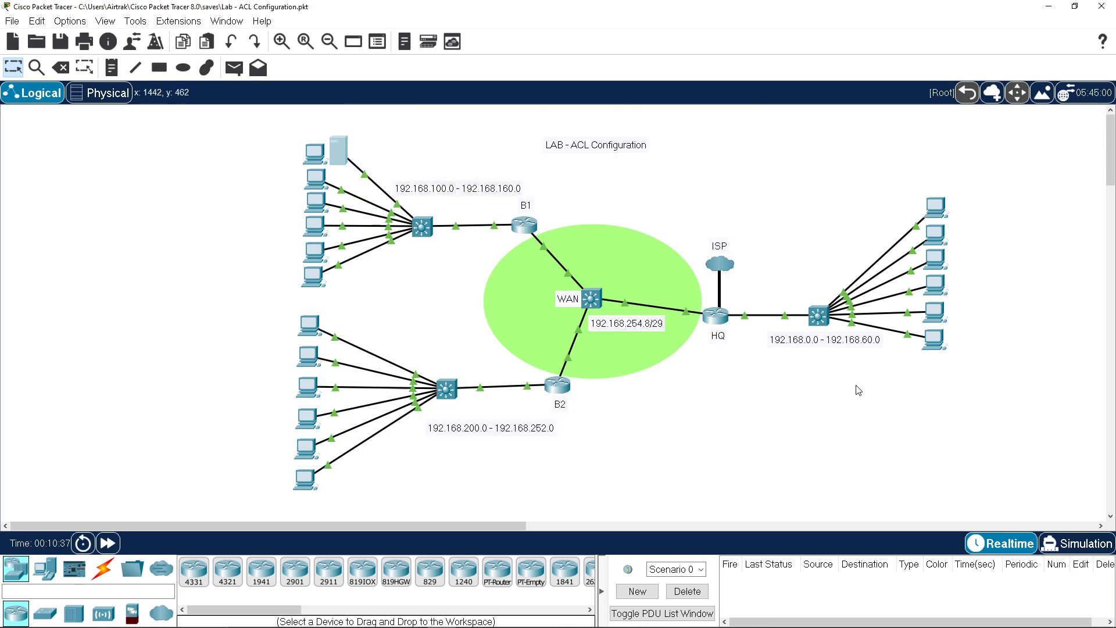
pyautogui.click(936, 343)
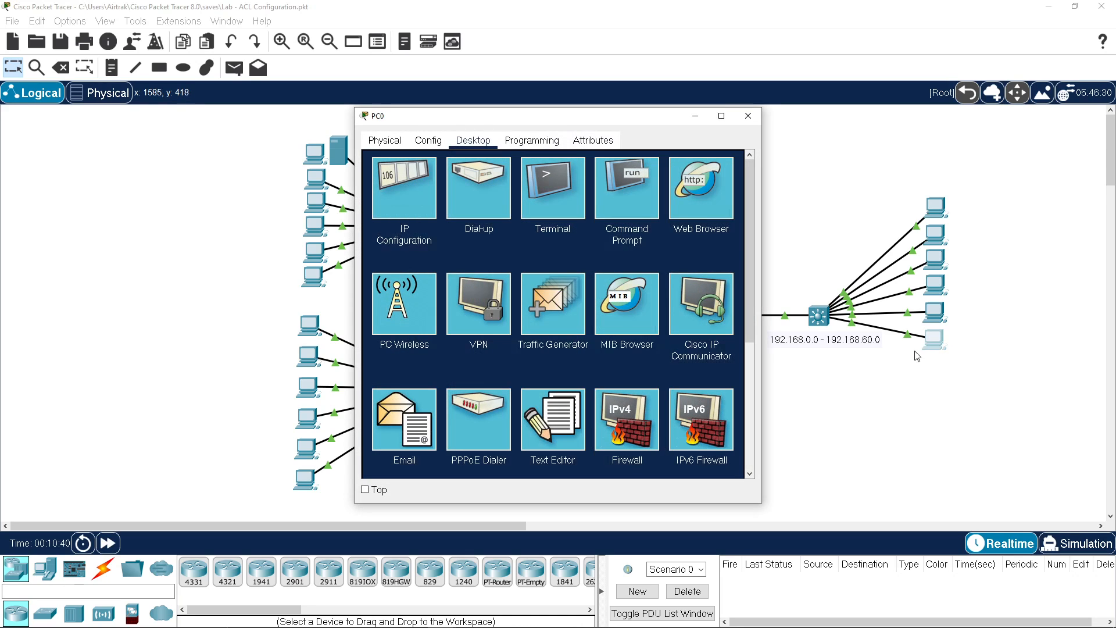
pyautogui.click(410, 198)
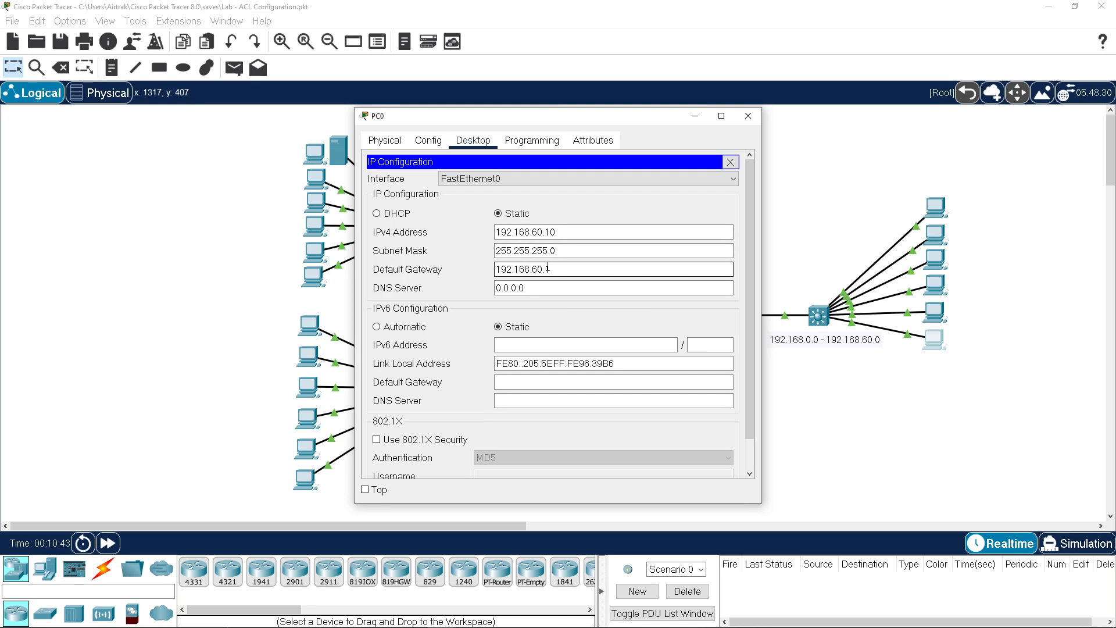
pyautogui.click(748, 116)
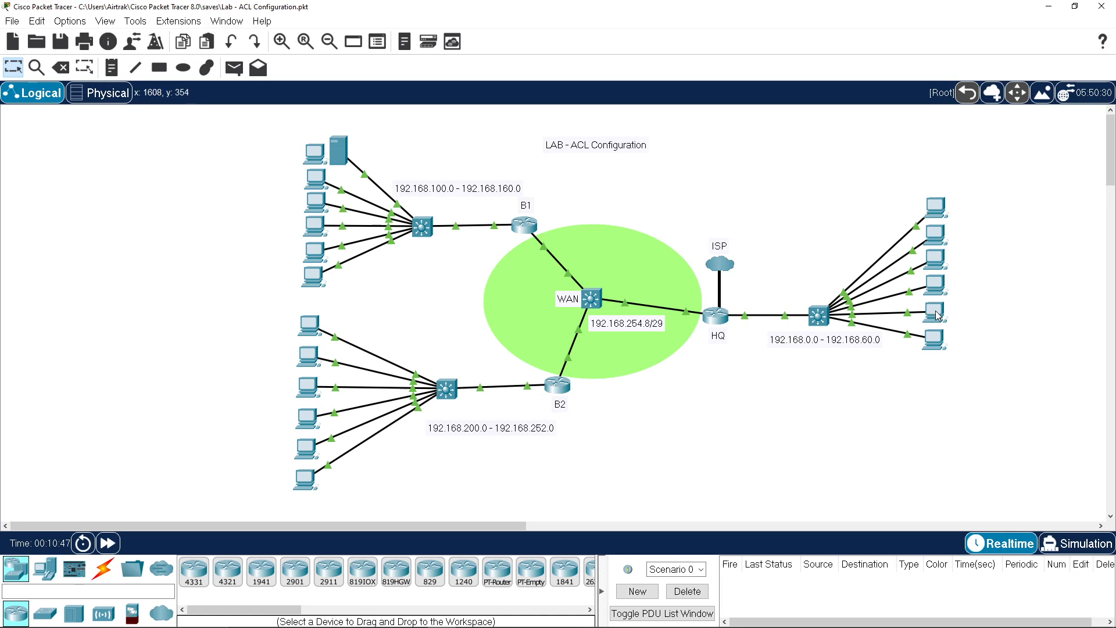
pyautogui.click(938, 312)
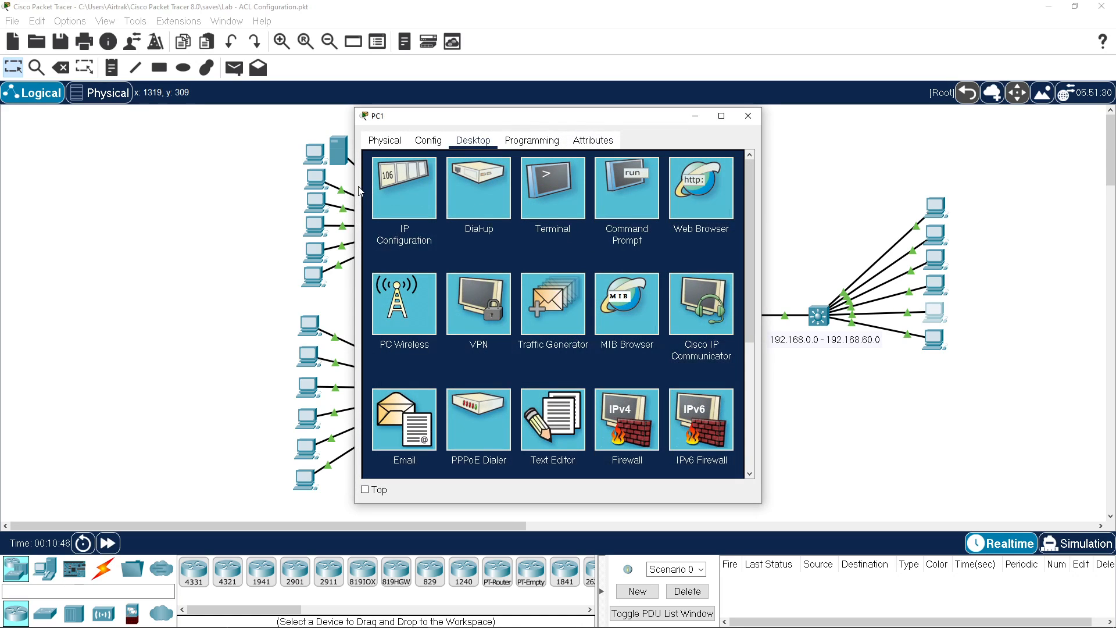
pyautogui.click(378, 189)
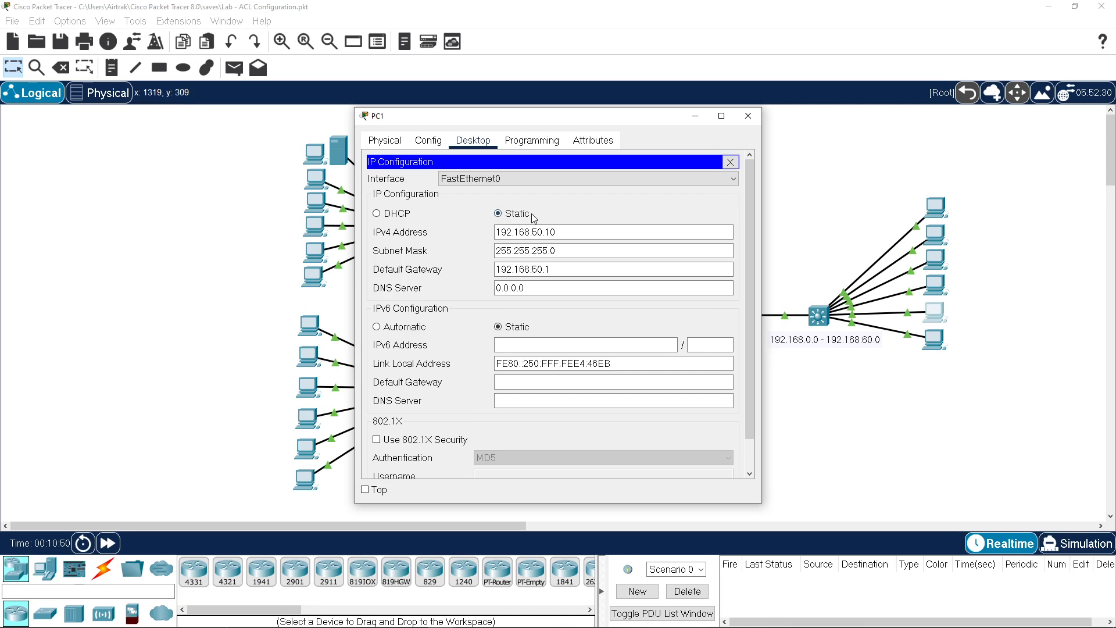
pyautogui.click(748, 116)
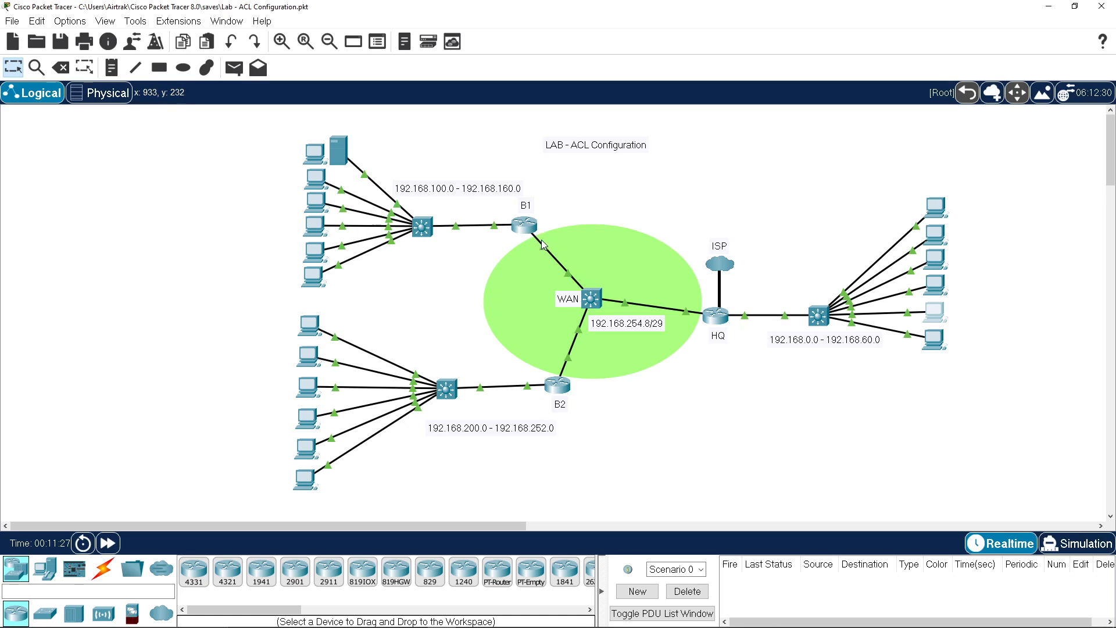
# Step: Open router B1's console and enter global configuration mode with conf t
pyautogui.moveTo(540, 245)
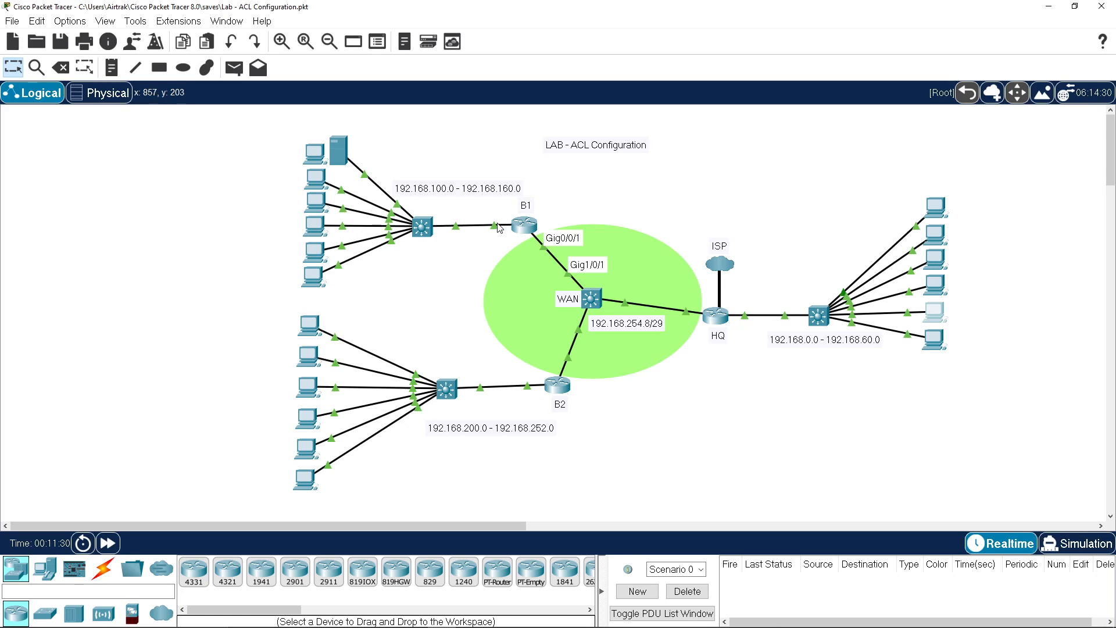
pyautogui.moveTo(494, 228)
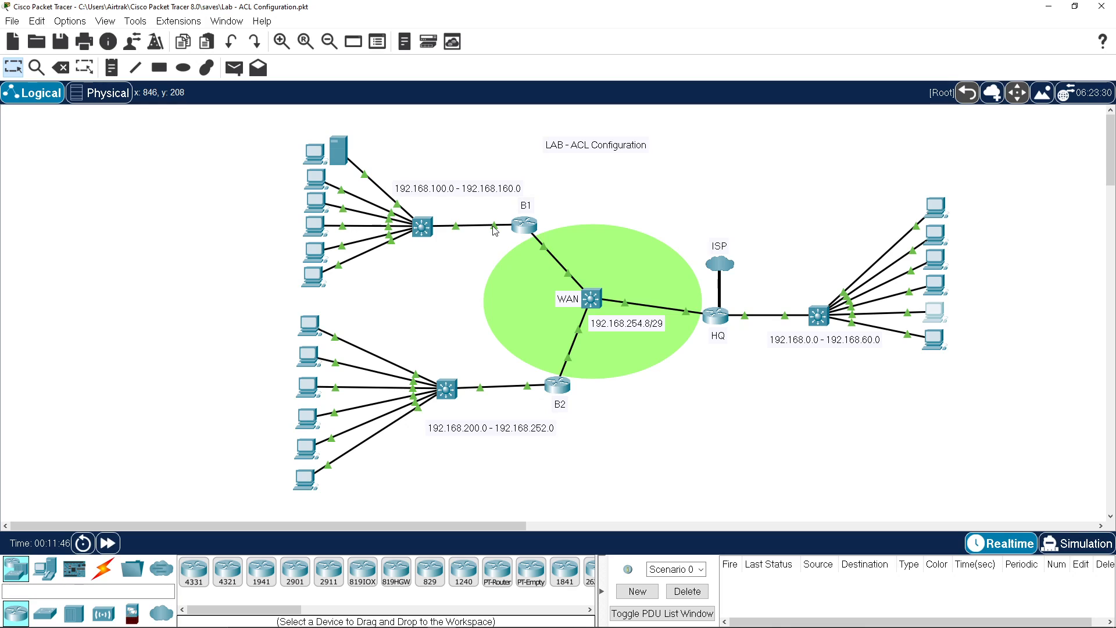
pyautogui.click(530, 226)
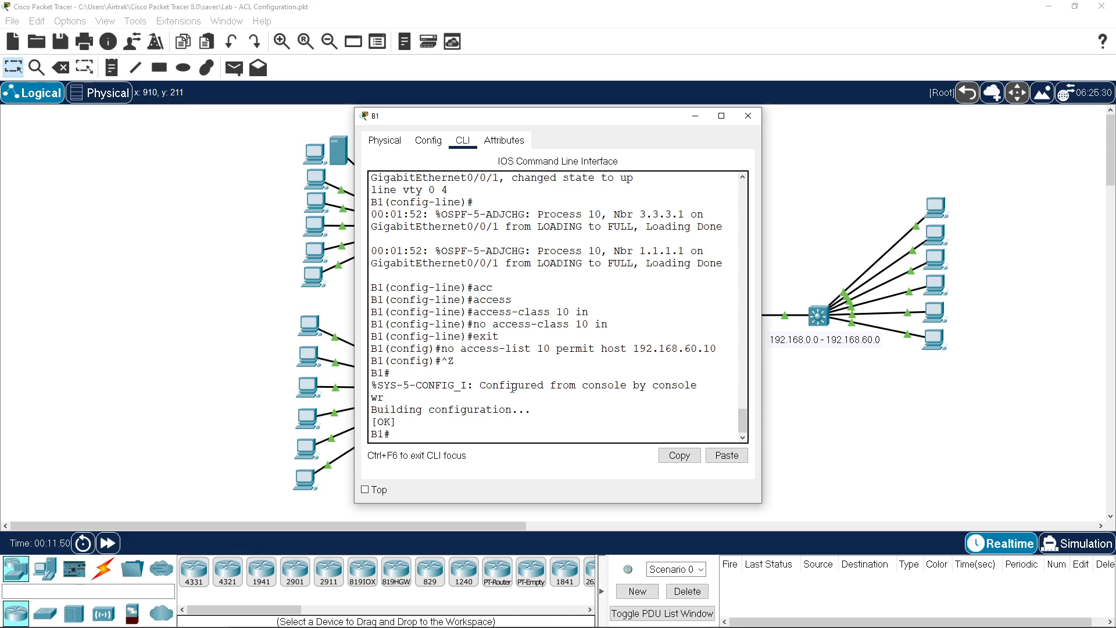
pyautogui.press('Return')
pyautogui.press('Return')
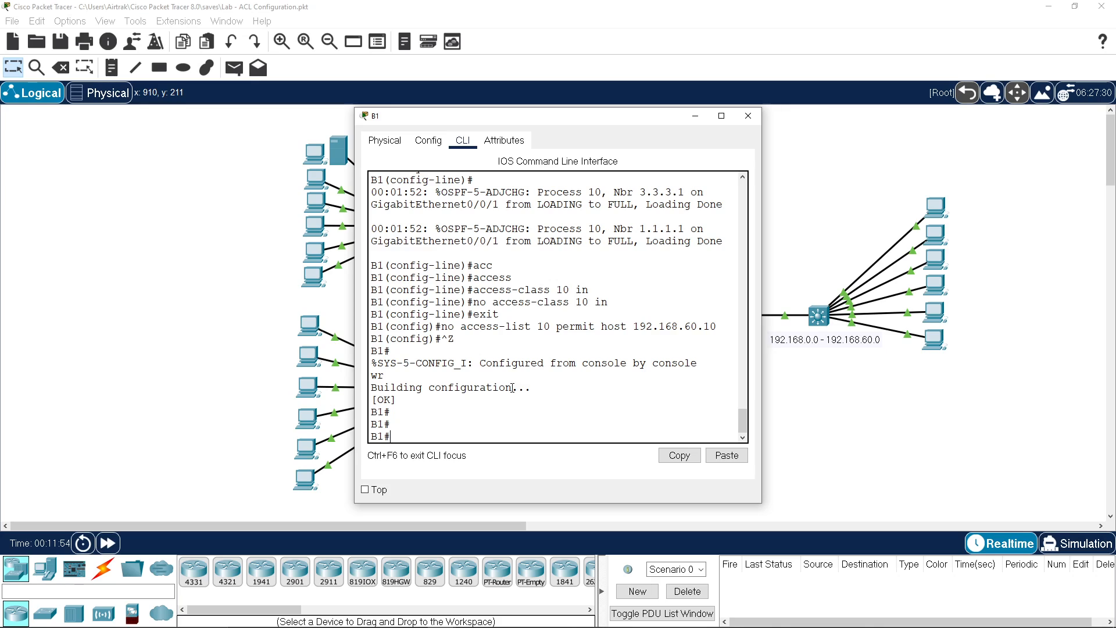
pyautogui.write('conf t')
pyautogui.press('Return')
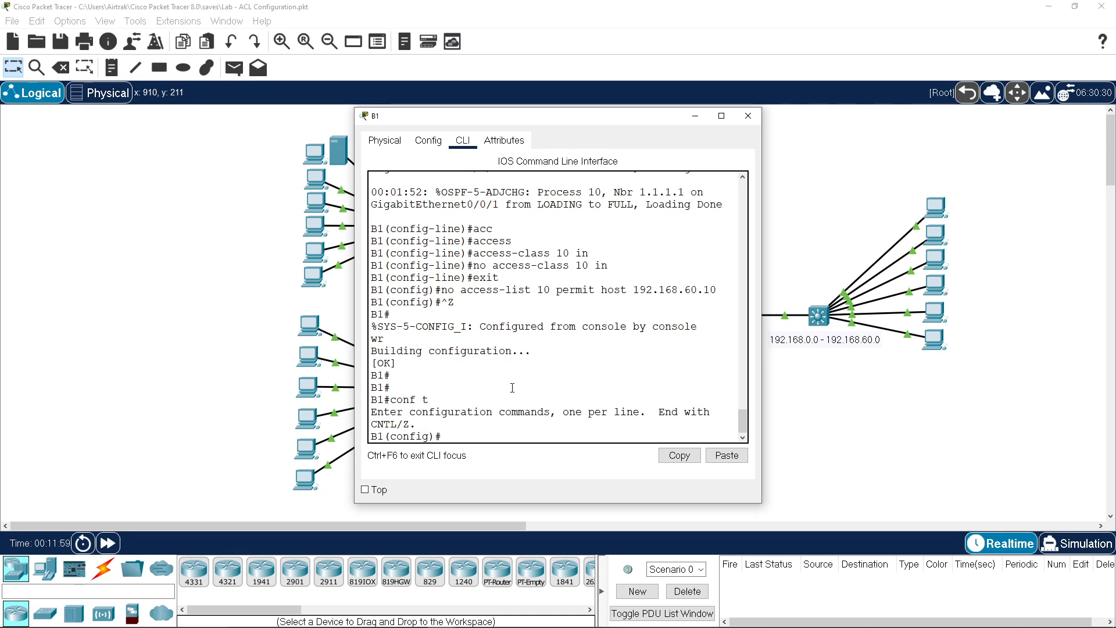
# Step: Add access-list 10 permit 192.168.60.0 0.0.0.255, then type line vty 0 4
pyautogui.write('acce')
pyautogui.press('Tab')
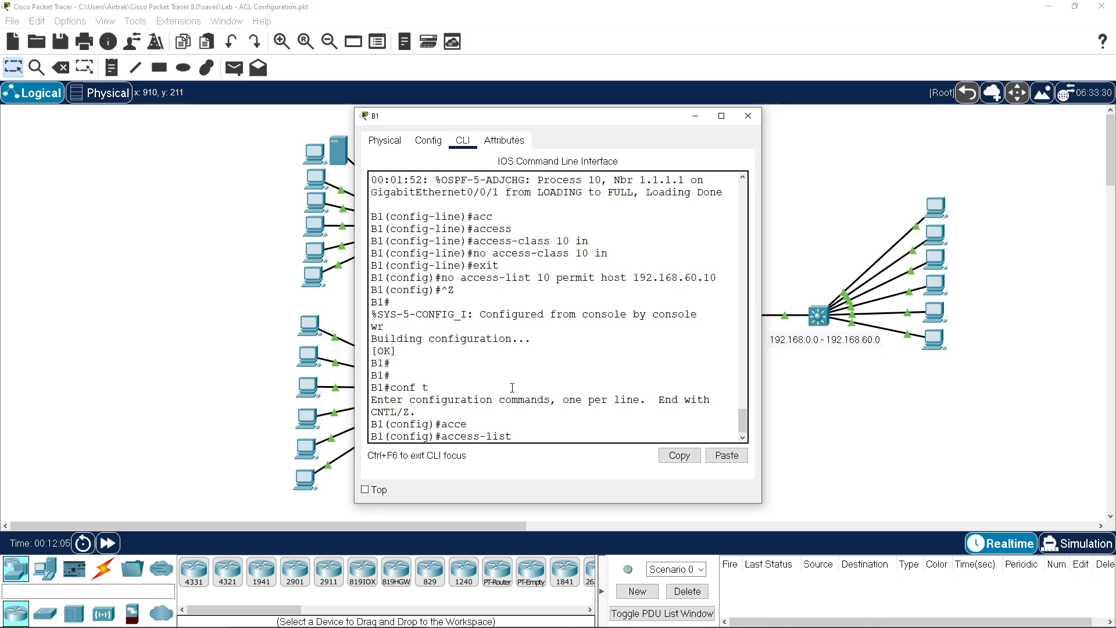
pyautogui.write('10 per')
pyautogui.press('Tab')
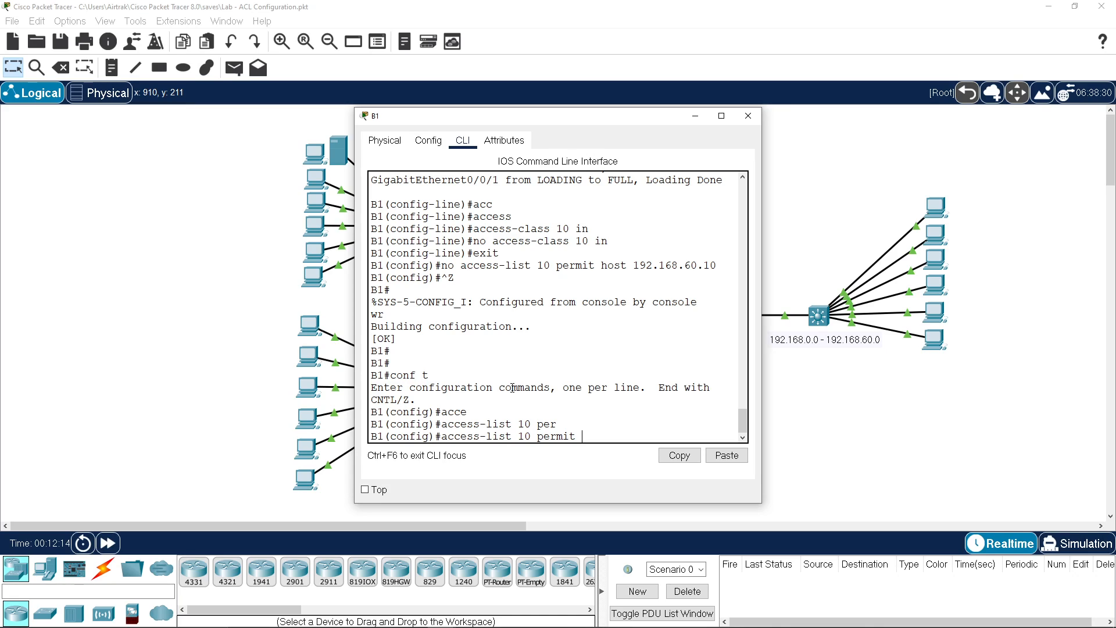
pyautogui.write('host 192.168.60.10')
pyautogui.press('BackSpace')
pyautogui.press('BackSpace')
pyautogui.press('BackSpace')
pyautogui.press('BackSpace')
pyautogui.press('BackSpace')
pyautogui.press('BackSpace')
pyautogui.press('BackSpace')
pyautogui.press('BackSpace')
pyautogui.press('BackSpace')
pyautogui.press('BackSpace')
pyautogui.press('BackSpace')
pyautogui.press('BackSpace')
pyautogui.press('BackSpace')
pyautogui.press('BackSpace')
pyautogui.press('BackSpace')
pyautogui.press('BackSpace')
pyautogui.press('BackSpace')
pyautogui.press('BackSpace')
pyautogui.write('192.168.60.0 0.0.0.2')
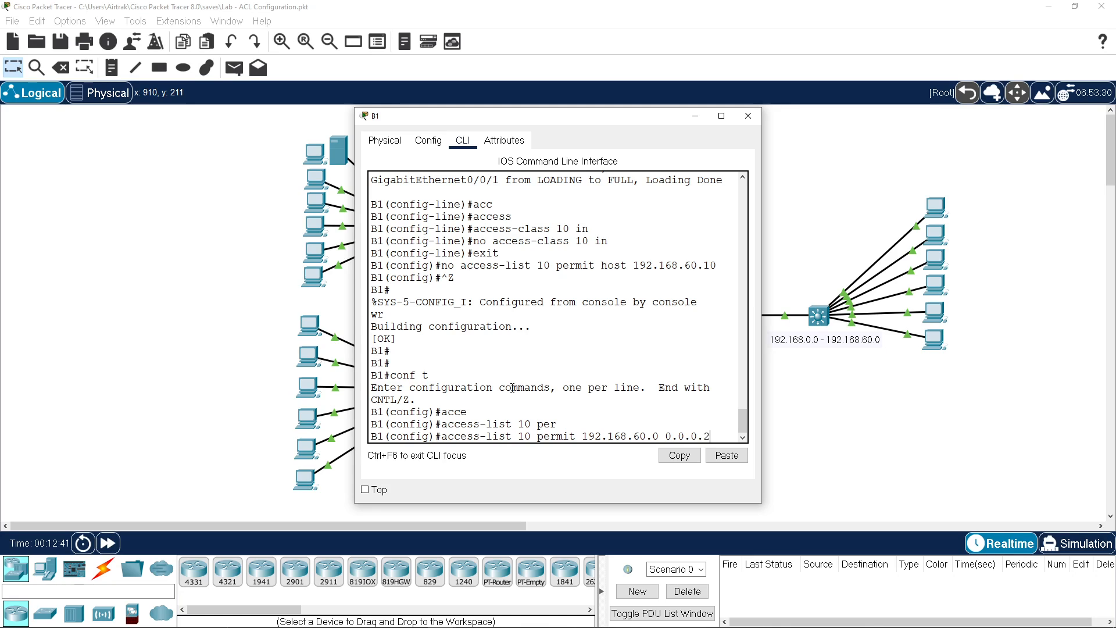
pyautogui.write('55')
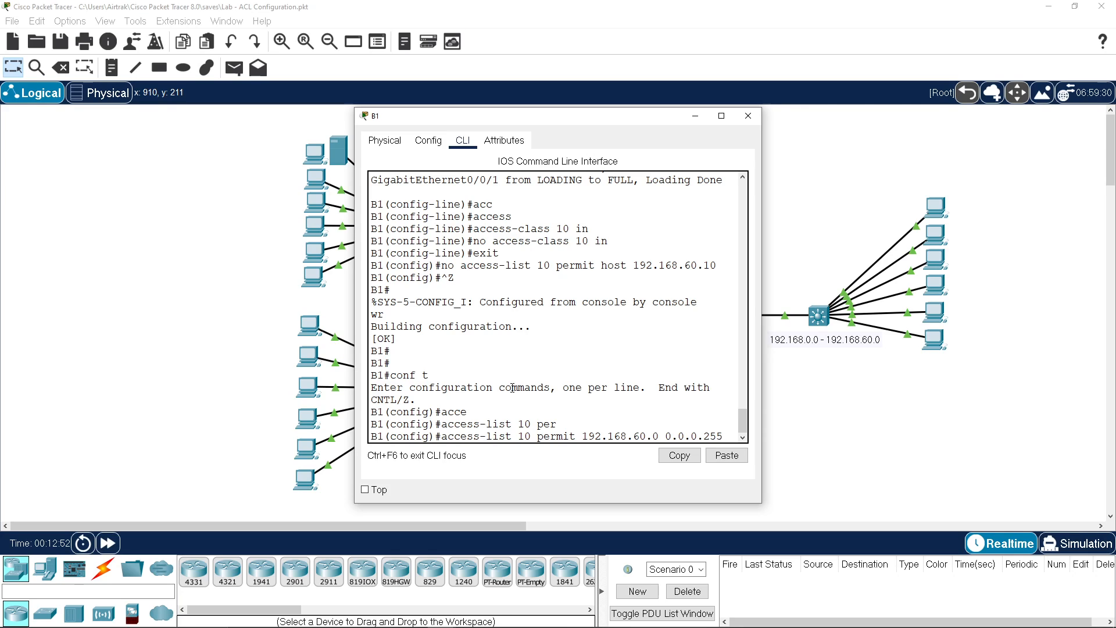
pyautogui.press('Return')
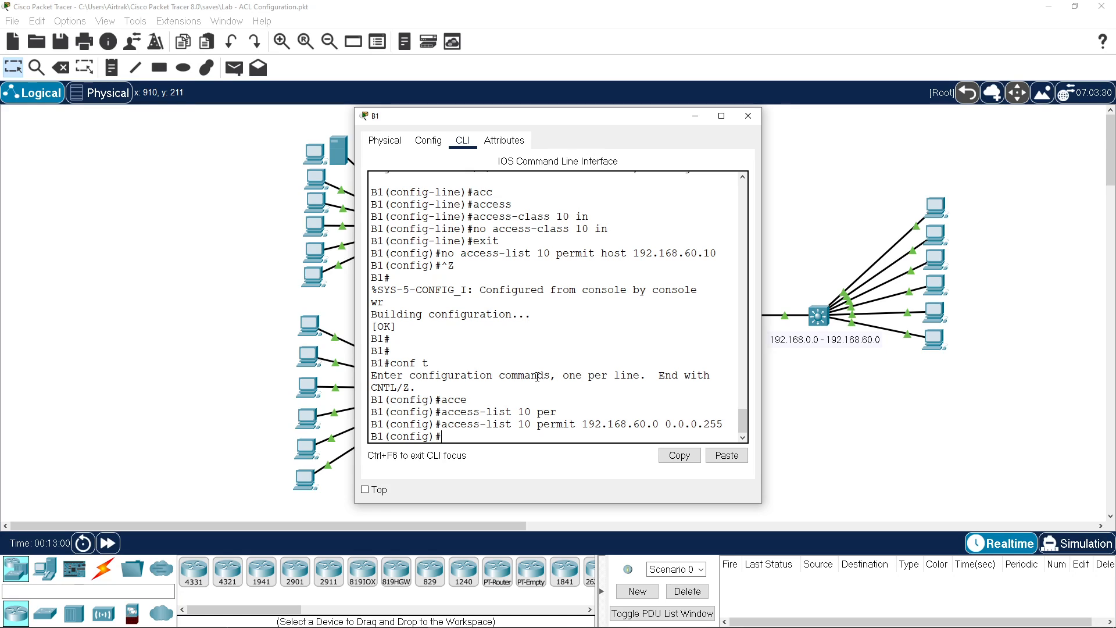
pyautogui.write('line vty 0 4')
# Step: Apply access-class 10 in on VTY lines 0 4
pyautogui.press('Return')
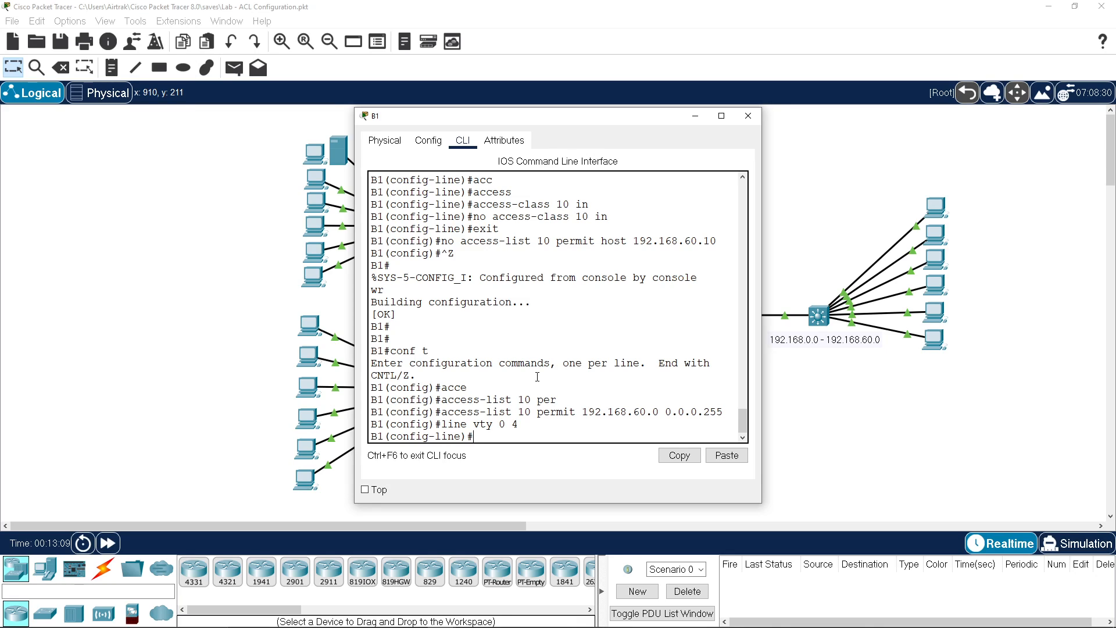
pyautogui.write('acc')
pyautogui.press('Tab')
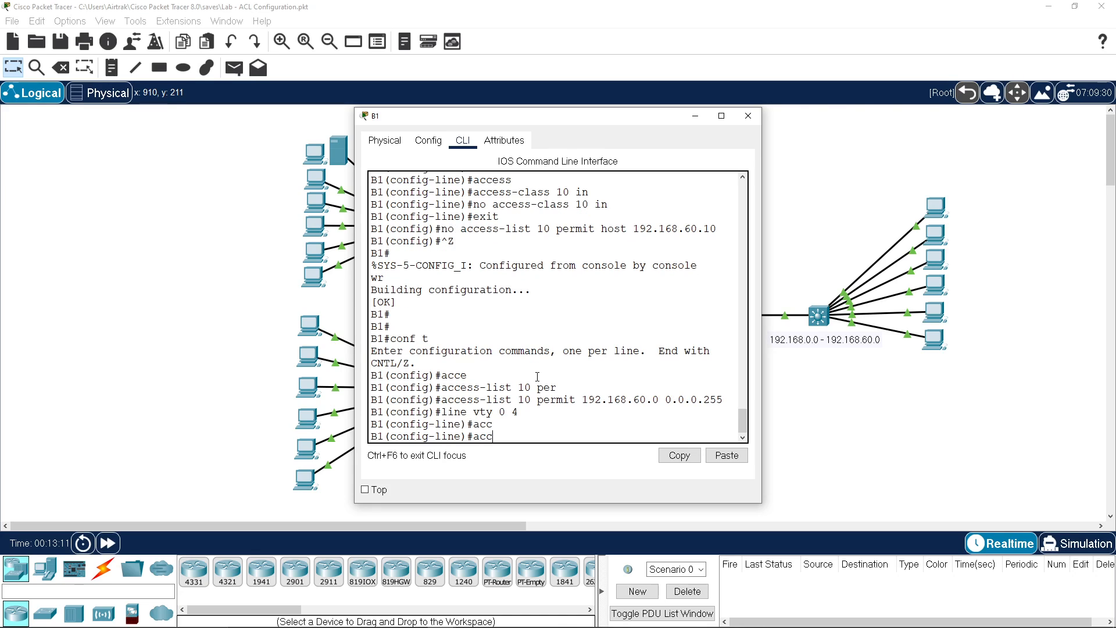
pyautogui.write('es')
pyautogui.press('Tab')
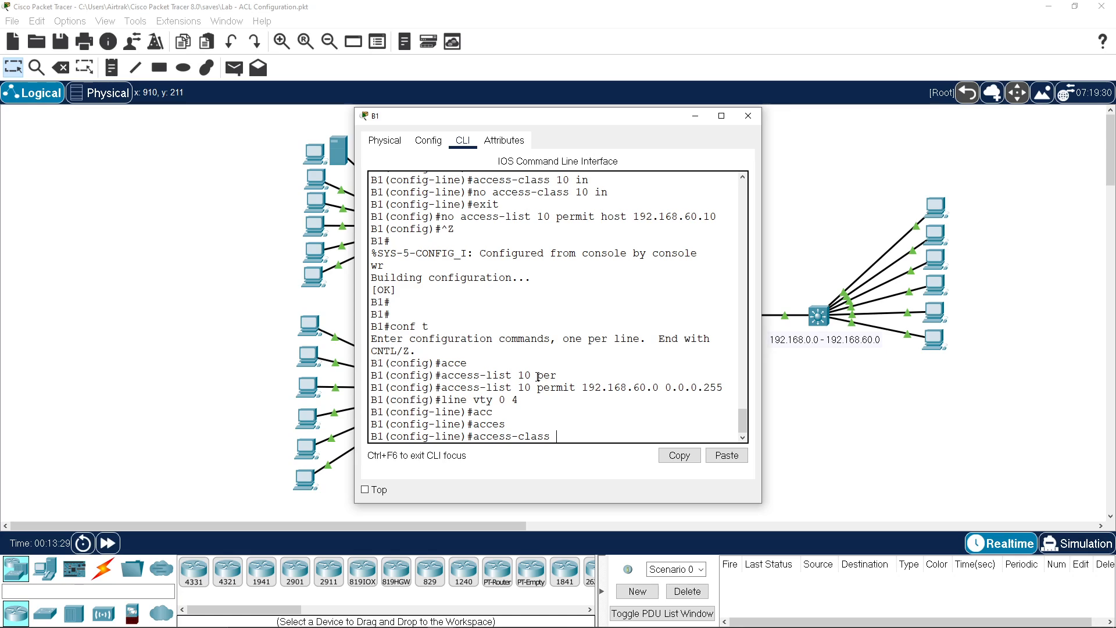
pyautogui.write('0 in')
pyautogui.press('Return')
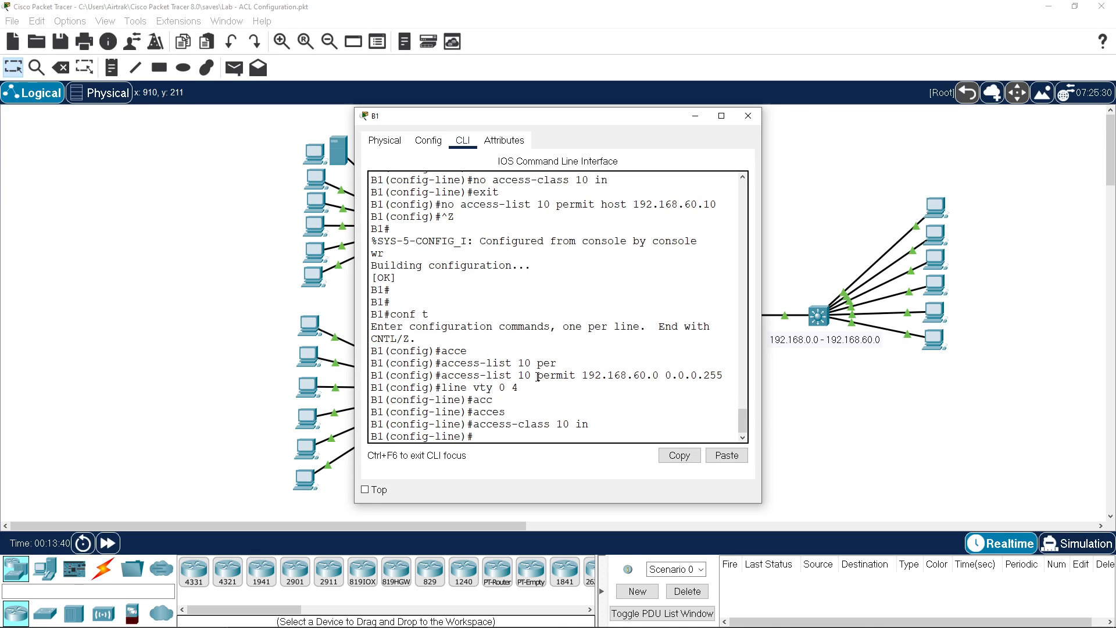
# Step: Run show ip access-lists and highlight list 10's permit 192.168.60.0 rule
pyautogui.hotkey('ctrl', 'z')
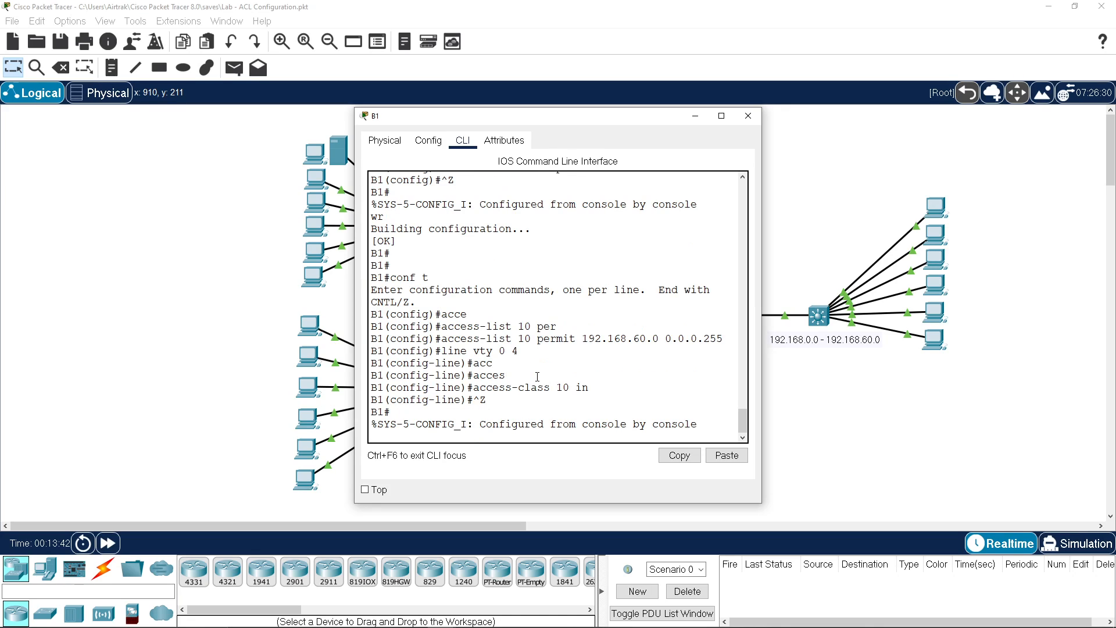
pyautogui.write('sh ip acc')
pyautogui.press('Tab')
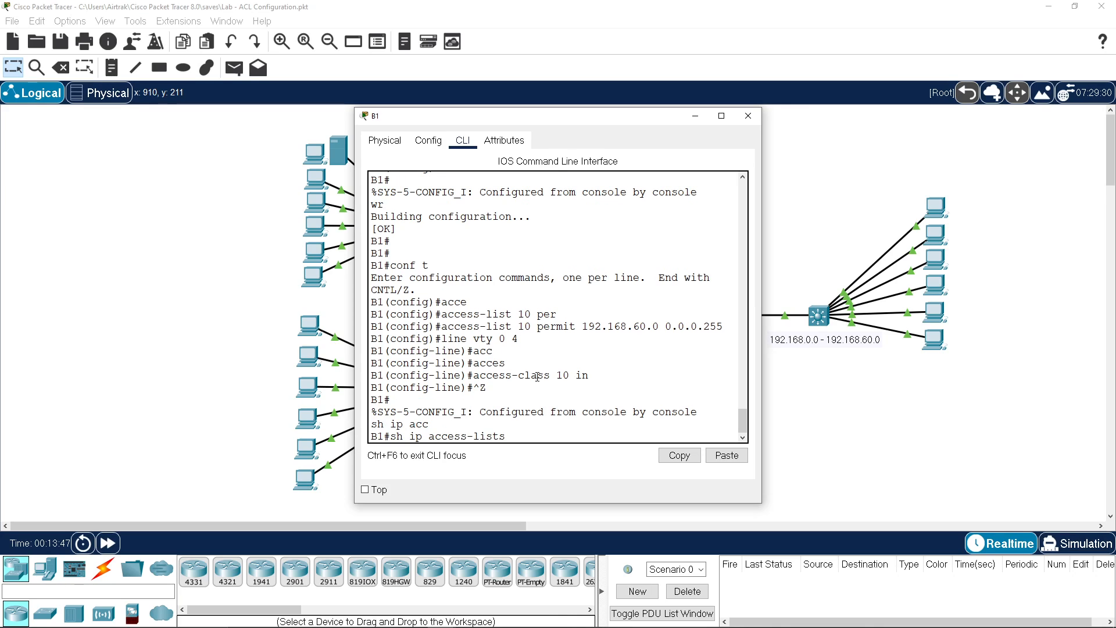
pyautogui.press('Return')
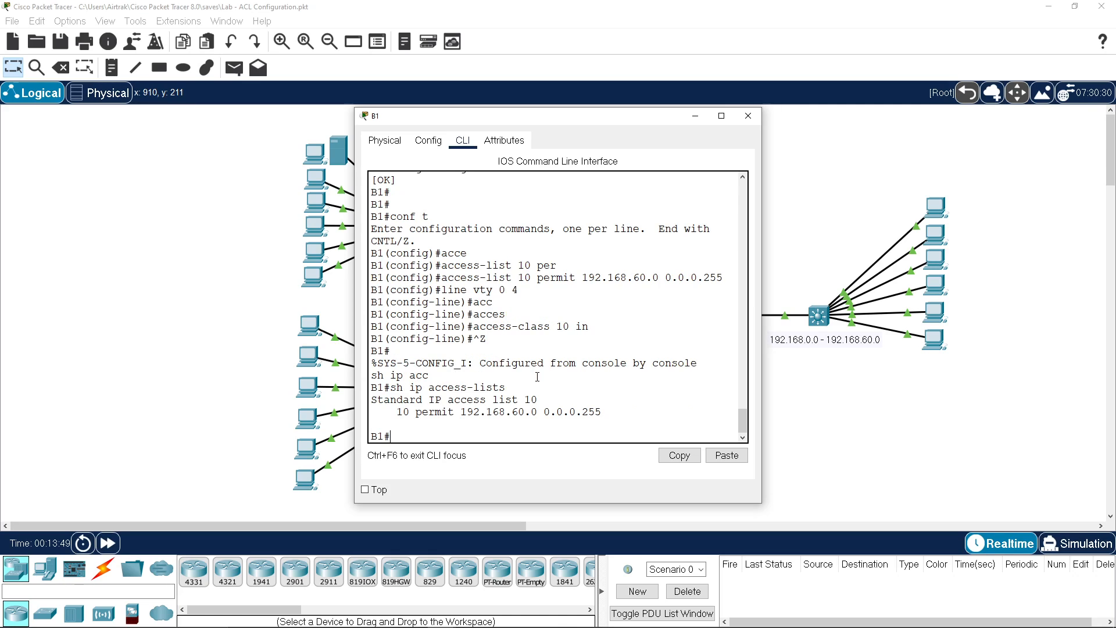
pyautogui.moveTo(403, 399); pyautogui.dragTo(546, 404)
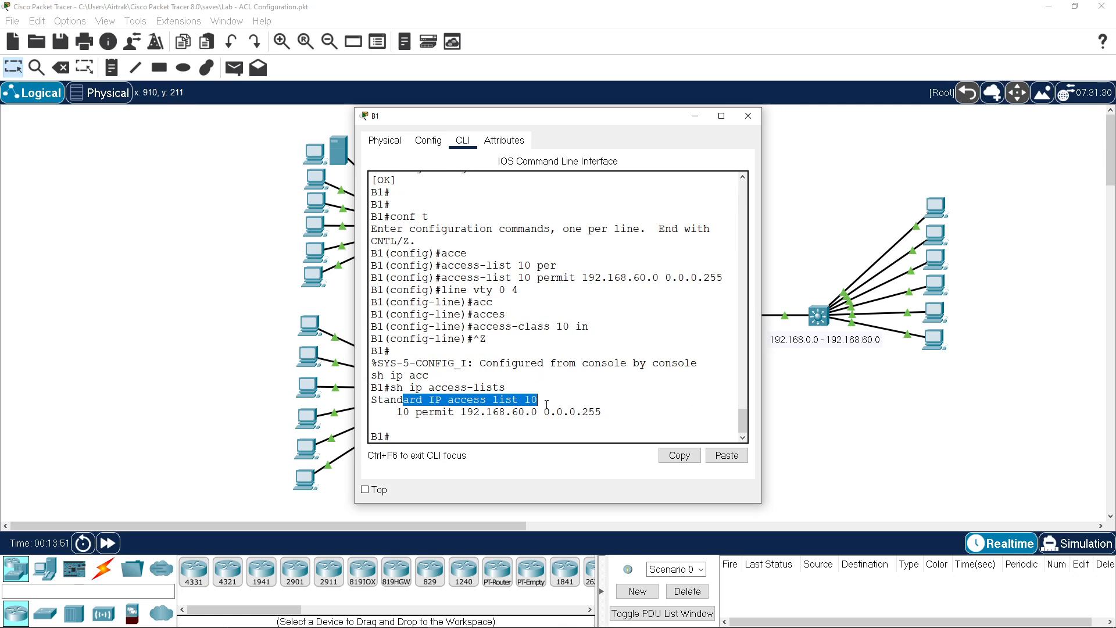
pyautogui.moveTo(429, 412); pyautogui.dragTo(623, 415)
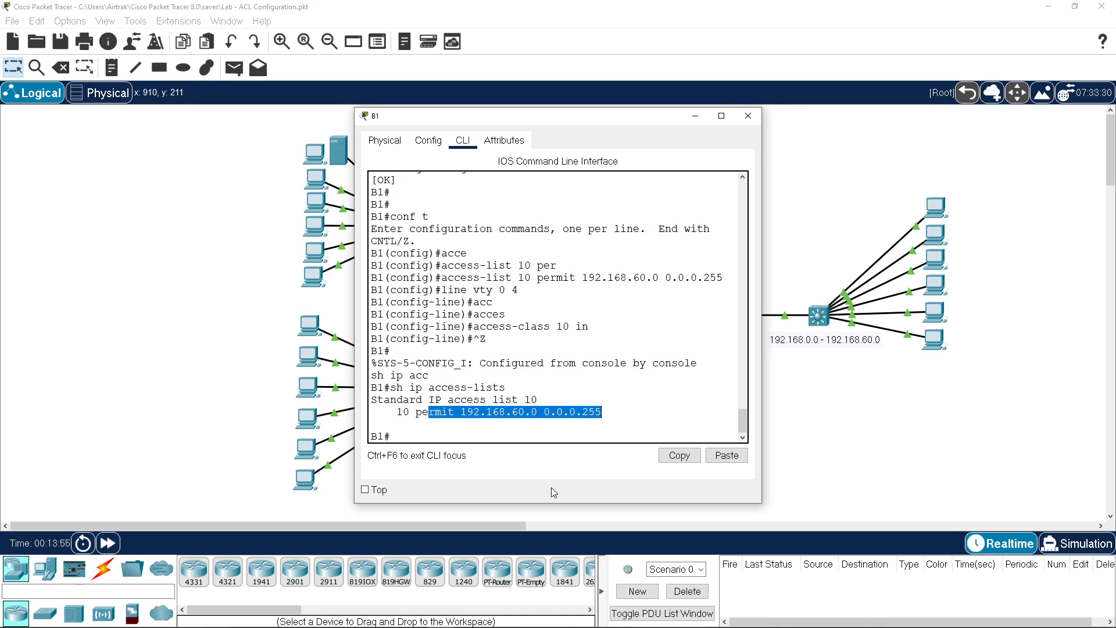
# Step: Telnet from PC1 to B1 at 192.168.254.10, then decline reconnecting when it closes
pyautogui.click(935, 315)
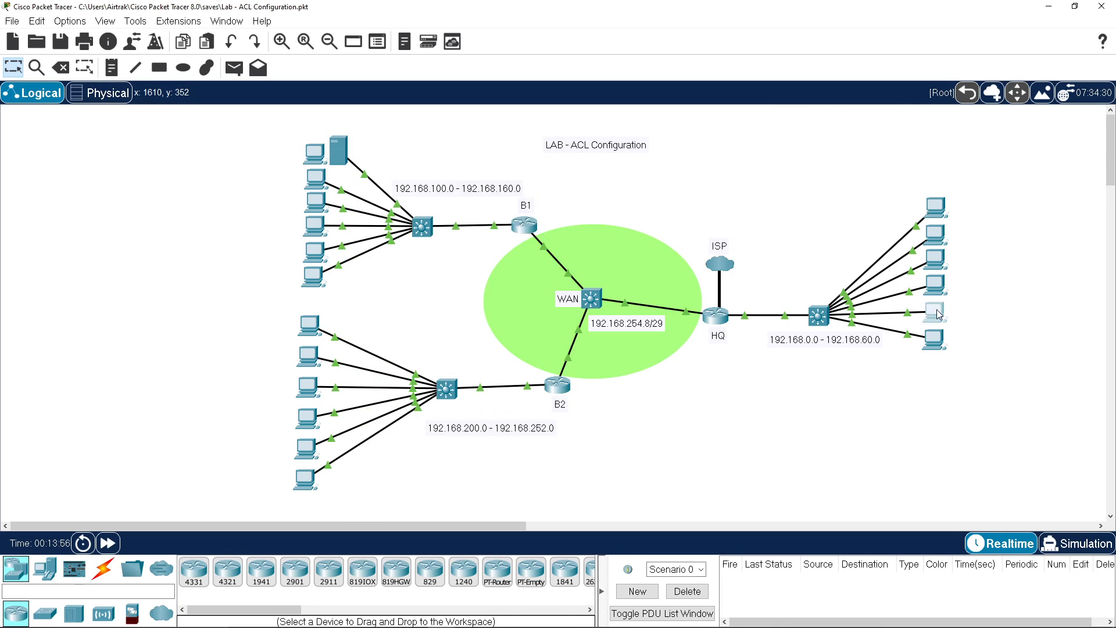
pyautogui.scroll(-3, 705, 359)
pyautogui.scroll(-1, 705, 359)
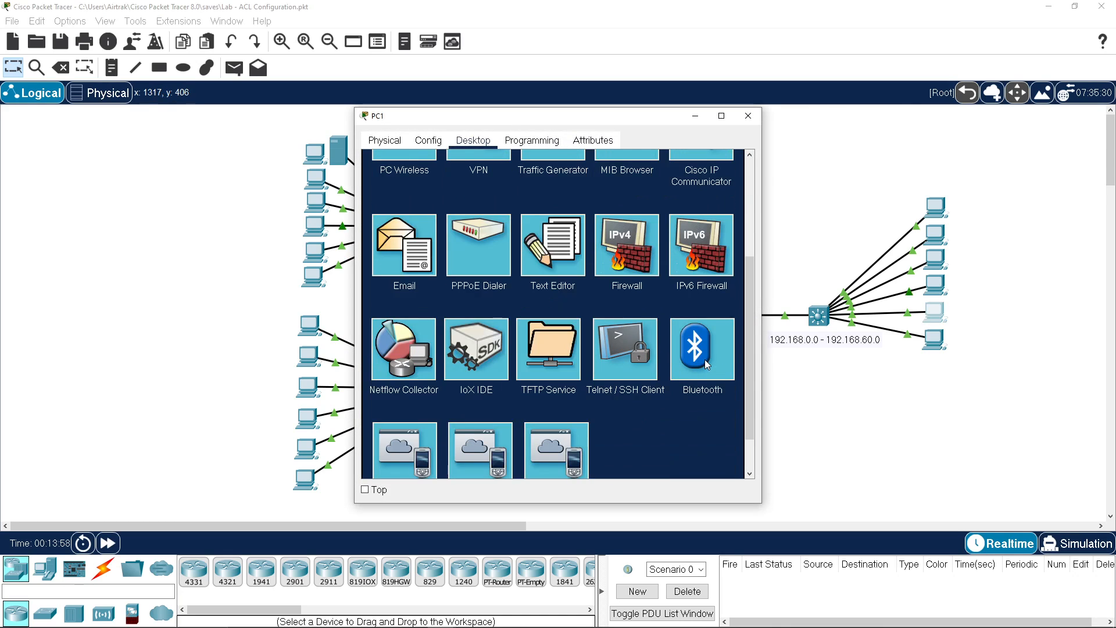
pyautogui.click(636, 365)
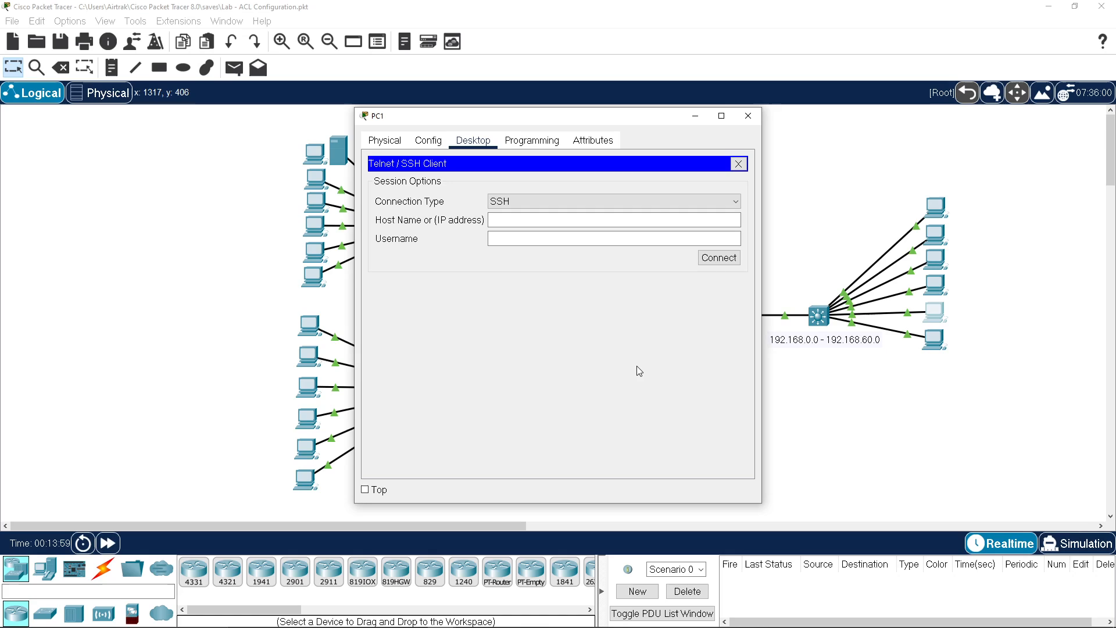
pyautogui.click(587, 203)
pyautogui.click(578, 228)
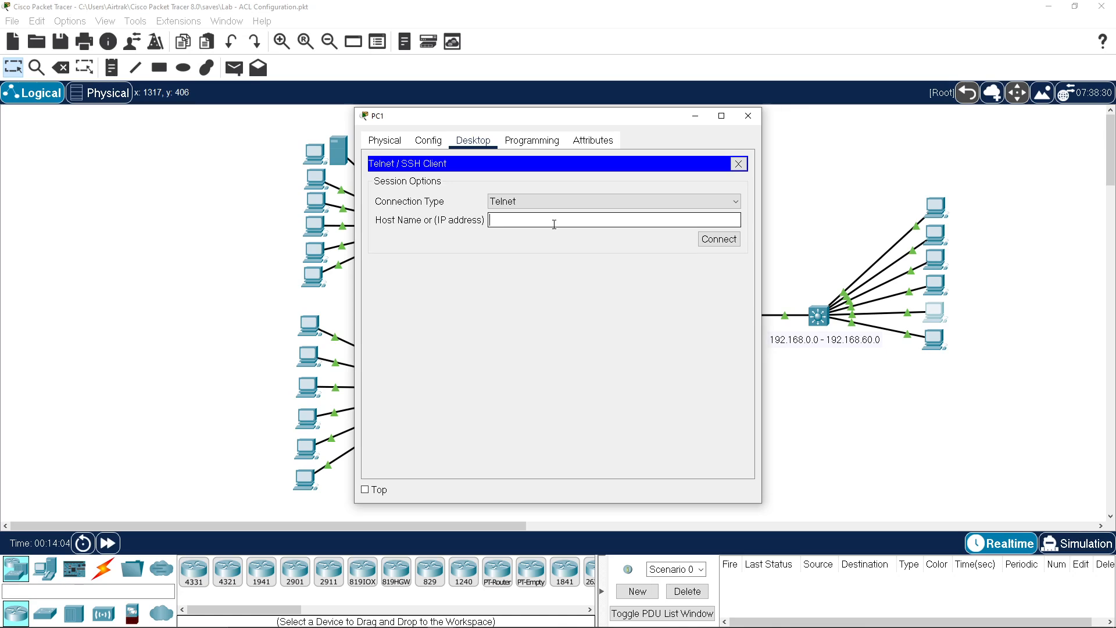
pyautogui.write('192.168.254.10')
pyautogui.click(719, 239)
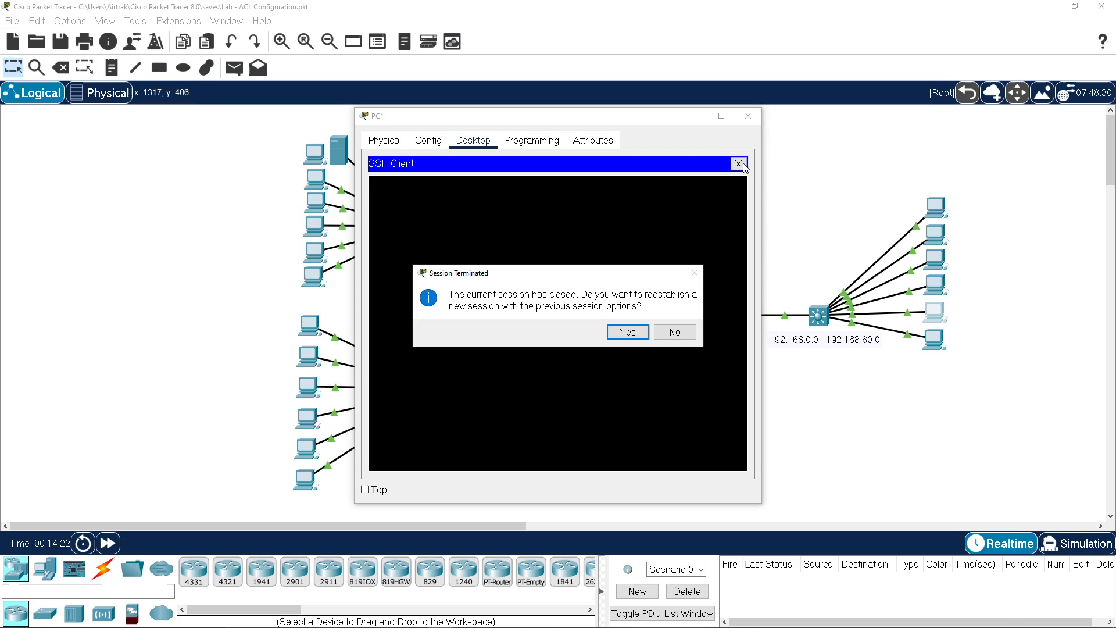
pyautogui.click(668, 336)
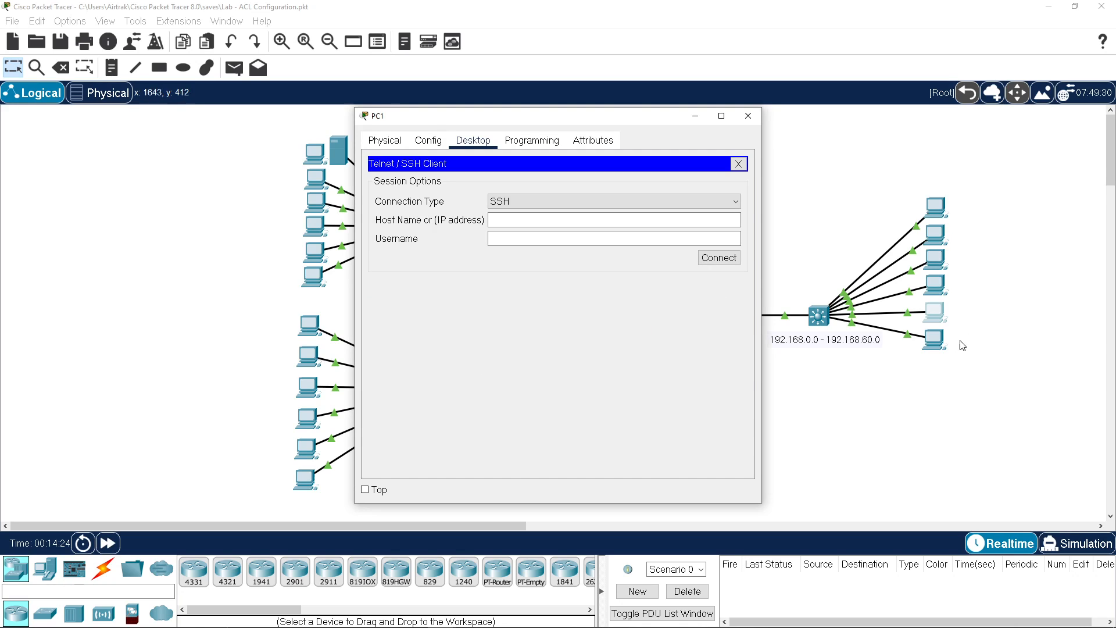
# Step: Check PC0's IP configuration to confirm its 192.168.60.10 address
pyautogui.click(935, 341)
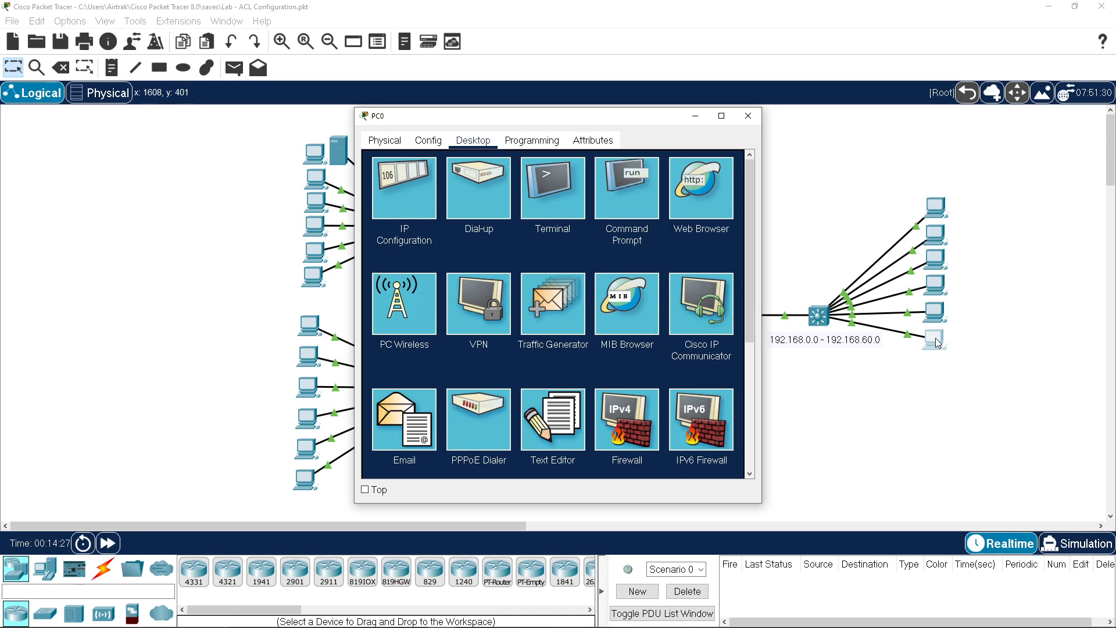
pyautogui.scroll(-2, 702, 351)
pyautogui.scroll(2, 703, 356)
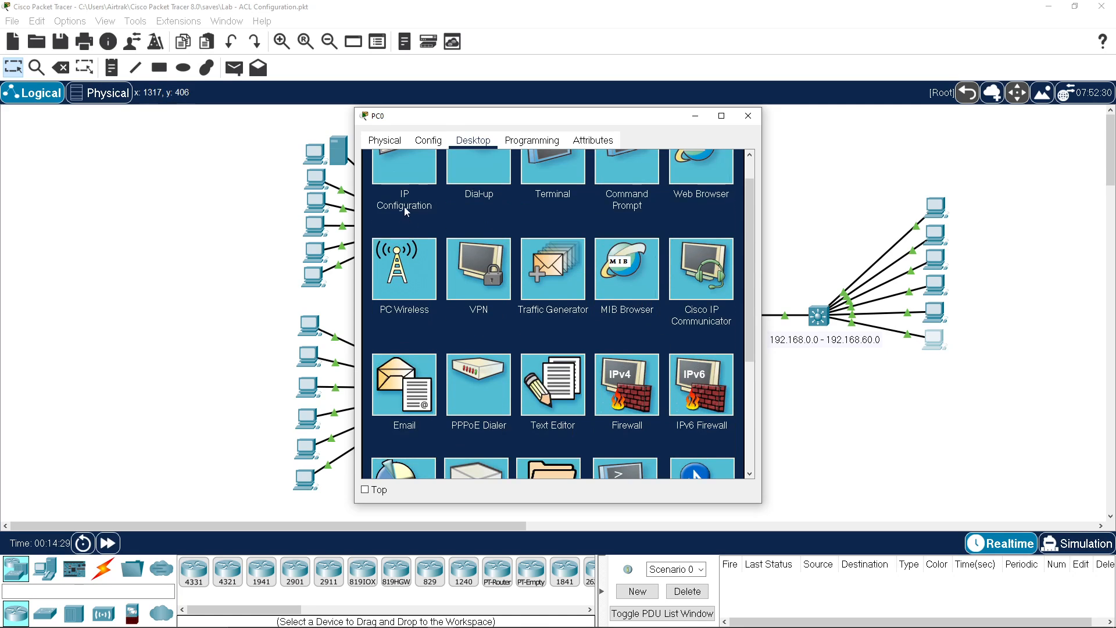
pyautogui.click(403, 206)
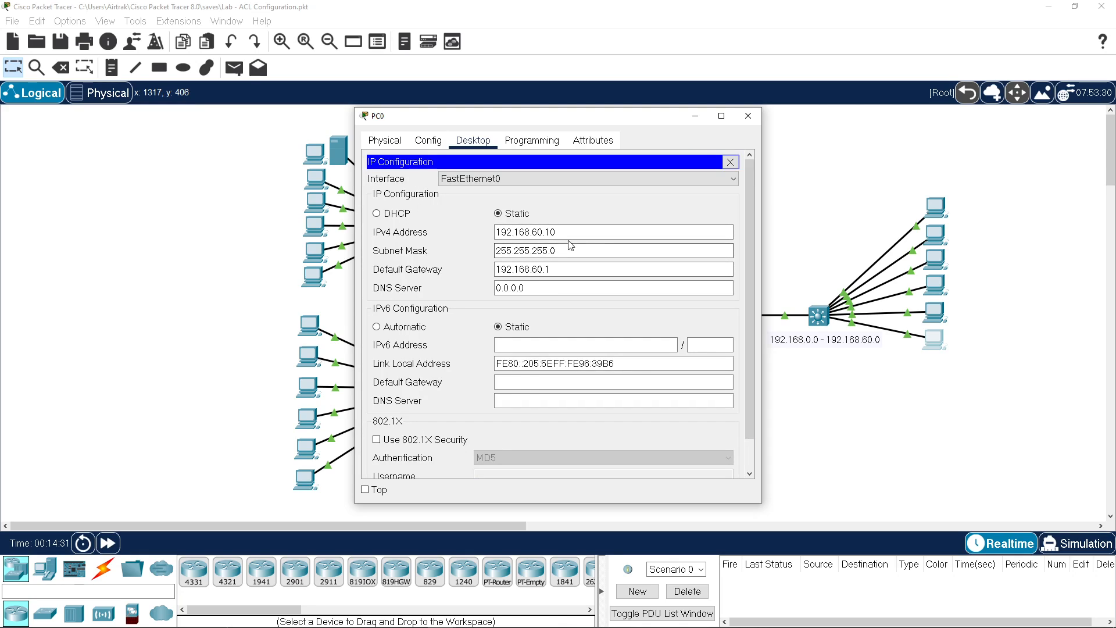
pyautogui.click(730, 161)
# Step: Set PC0's Telnet / SSH Client to Telnet and start entering host 192.168
pyautogui.scroll(-1, 713, 334)
pyautogui.scroll(-1, 709, 330)
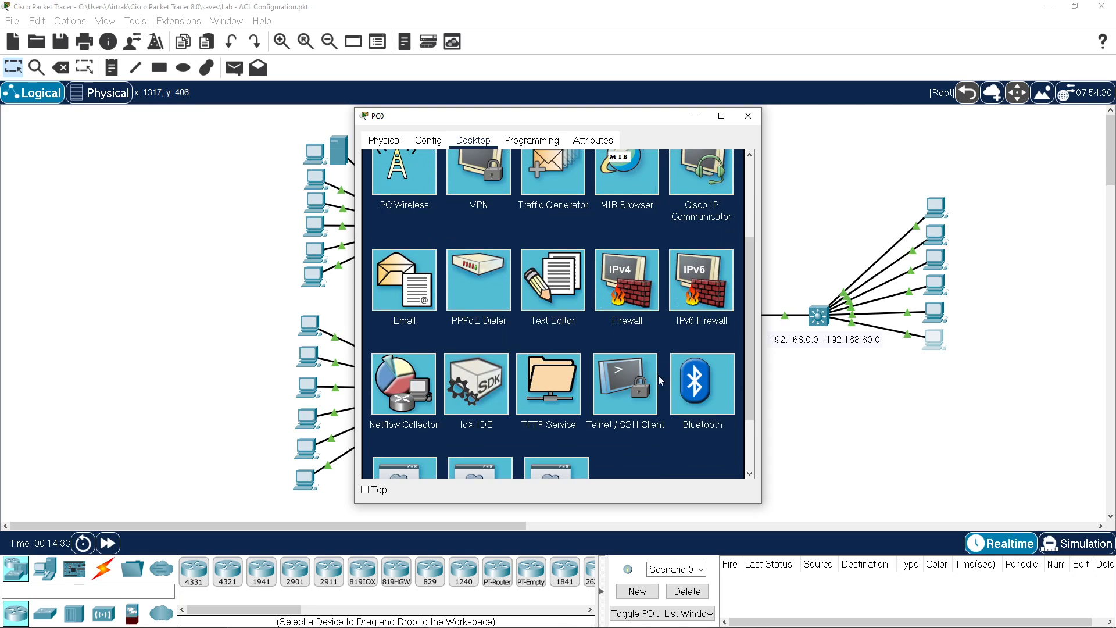
pyautogui.click(632, 397)
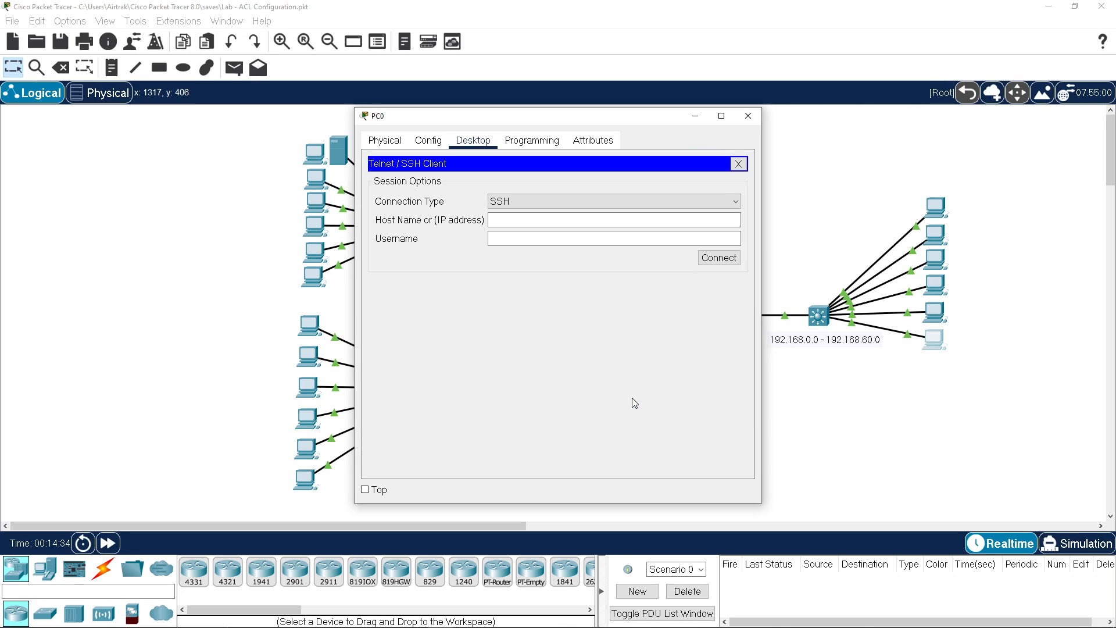
pyautogui.click(647, 202)
pyautogui.click(643, 221)
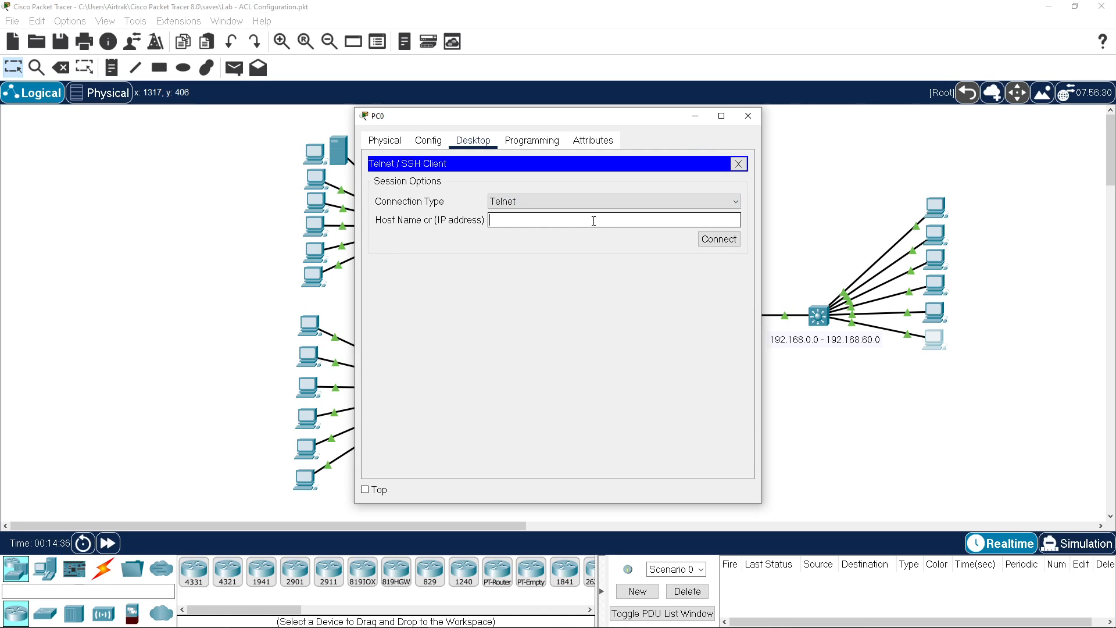
pyautogui.click(593, 221)
pyautogui.write('192.168.254.10')
# Step: Telnet from PC0 to 192.168.254.10, log in, enable, and run sh run
pyautogui.click(706, 237)
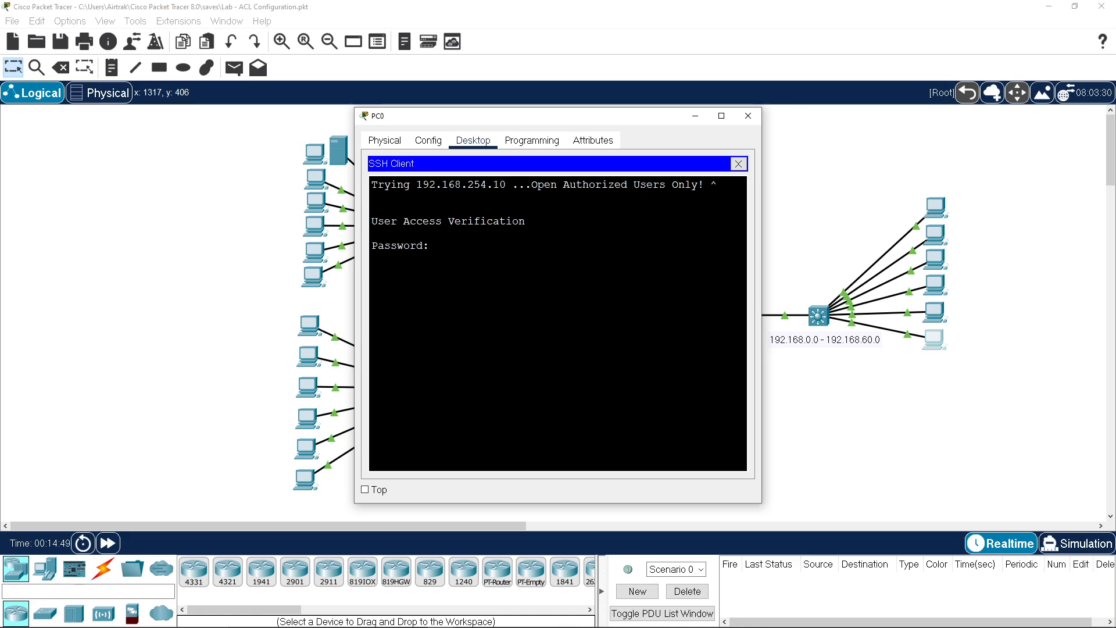
pyautogui.press('Return')
pyautogui.write('en')
pyautogui.press('Return')
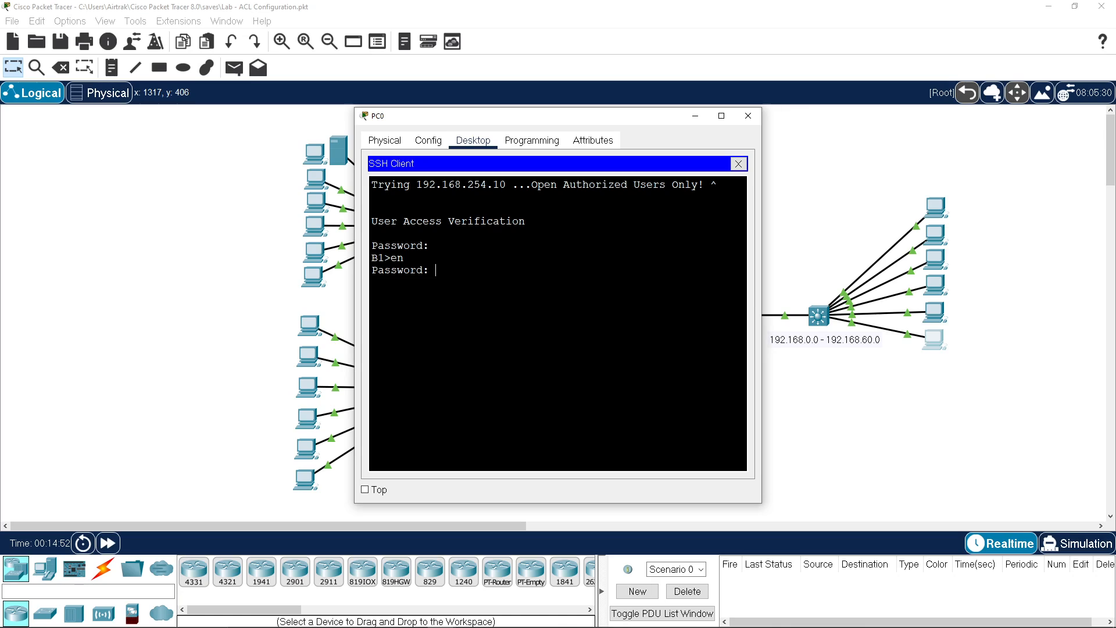
pyautogui.press('Return')
pyautogui.press('Return')
pyautogui.write('sh run')
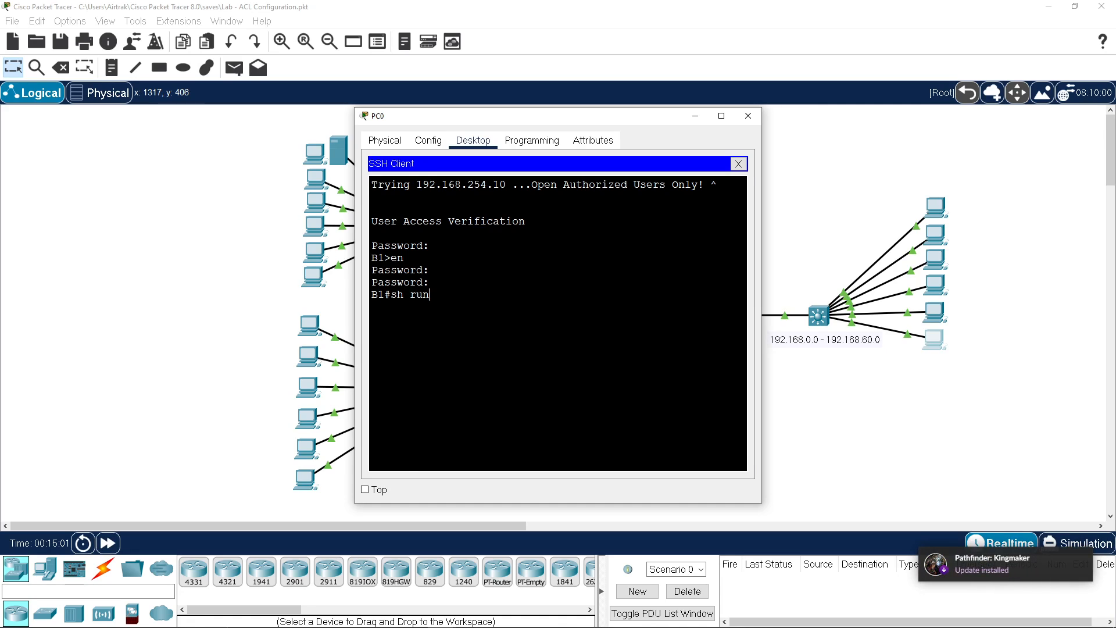
pyautogui.press('Return')
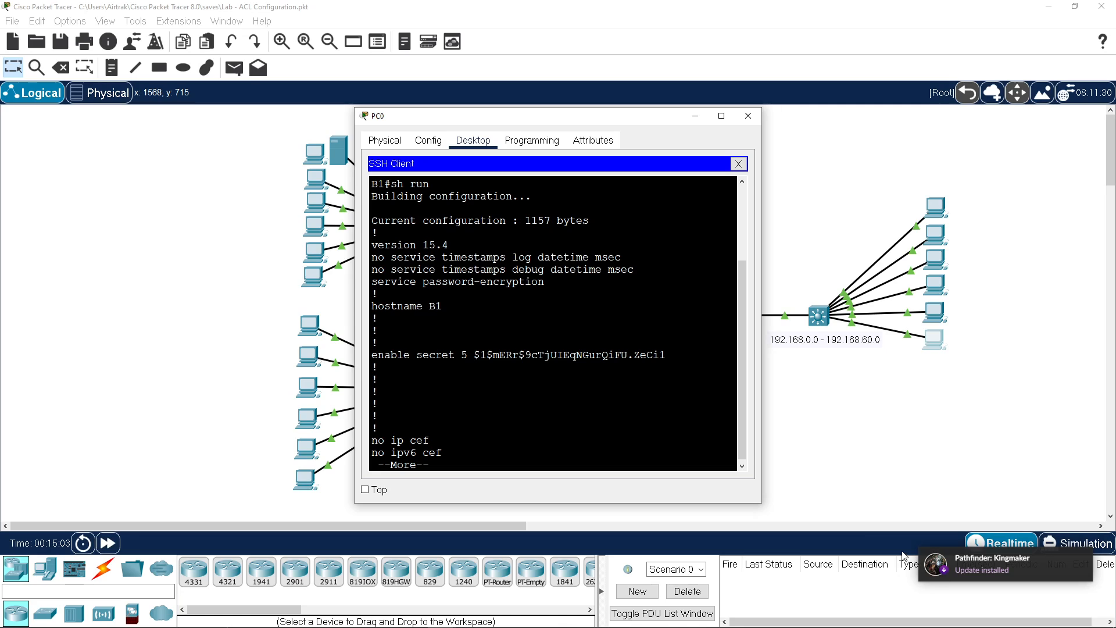
# Step: Page through B1's running config, highlighting access-list 10's 192.168.60.0 rule and access-class 10 in
pyautogui.scroll(-1, 553, 348)
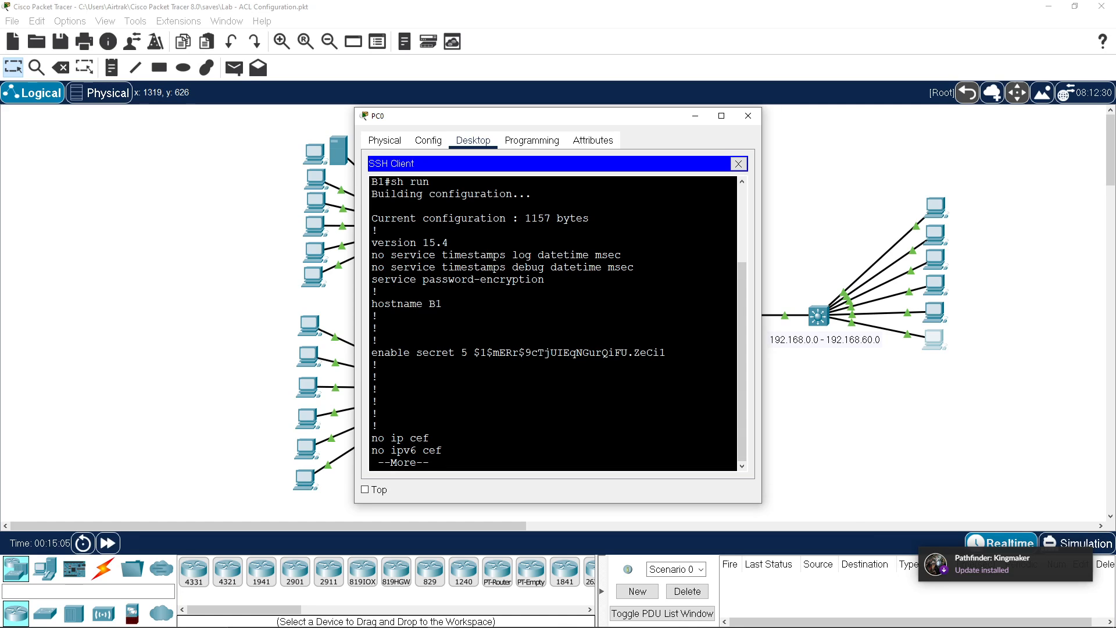
pyautogui.scroll(1, 553, 323)
pyautogui.scroll(-1, 552, 322)
pyautogui.press('space')
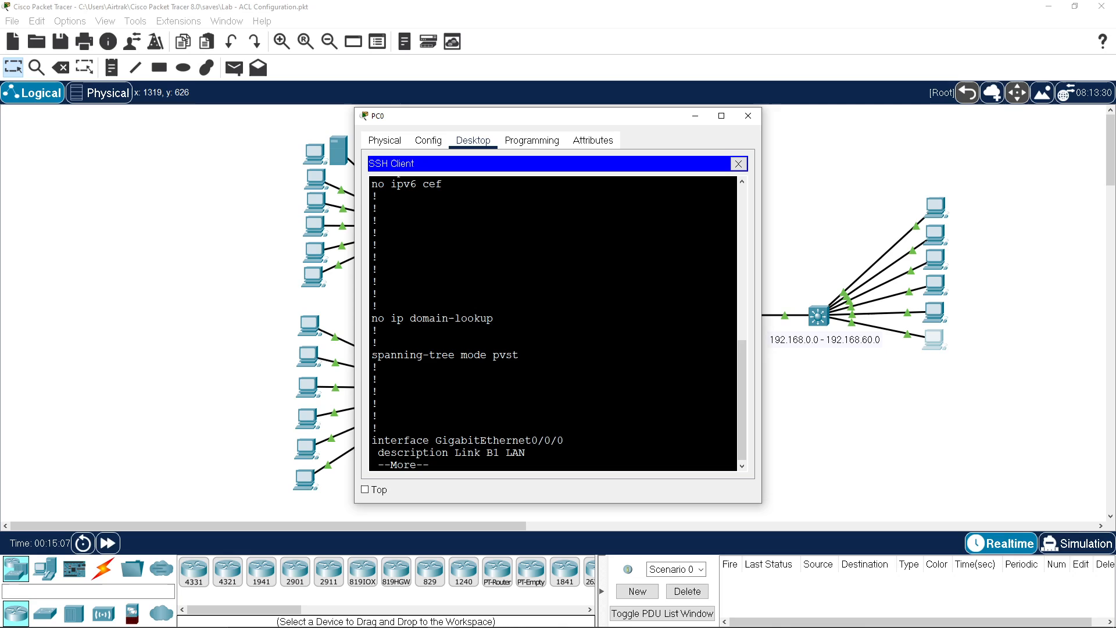
pyautogui.press('space')
pyautogui.press('space')
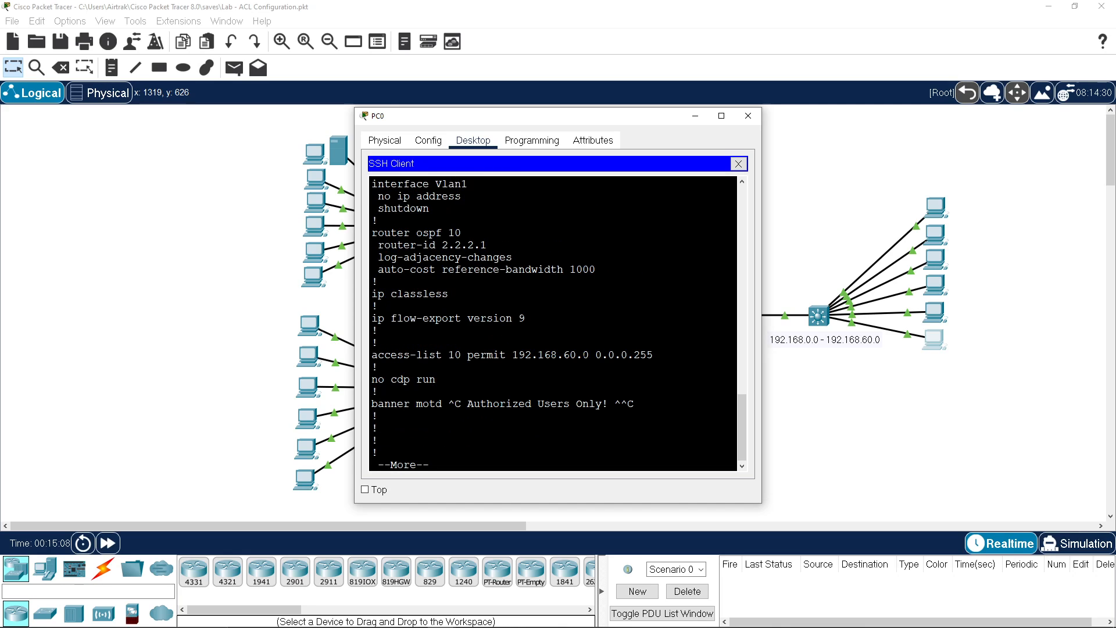
pyautogui.moveTo(442, 355); pyautogui.dragTo(654, 355)
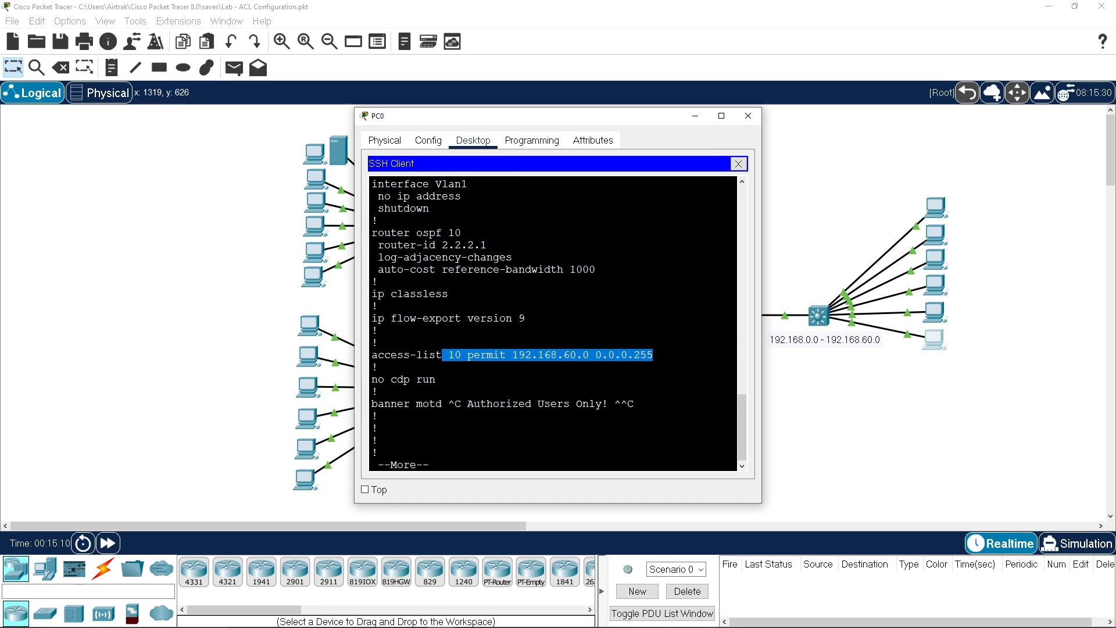
pyautogui.press('space')
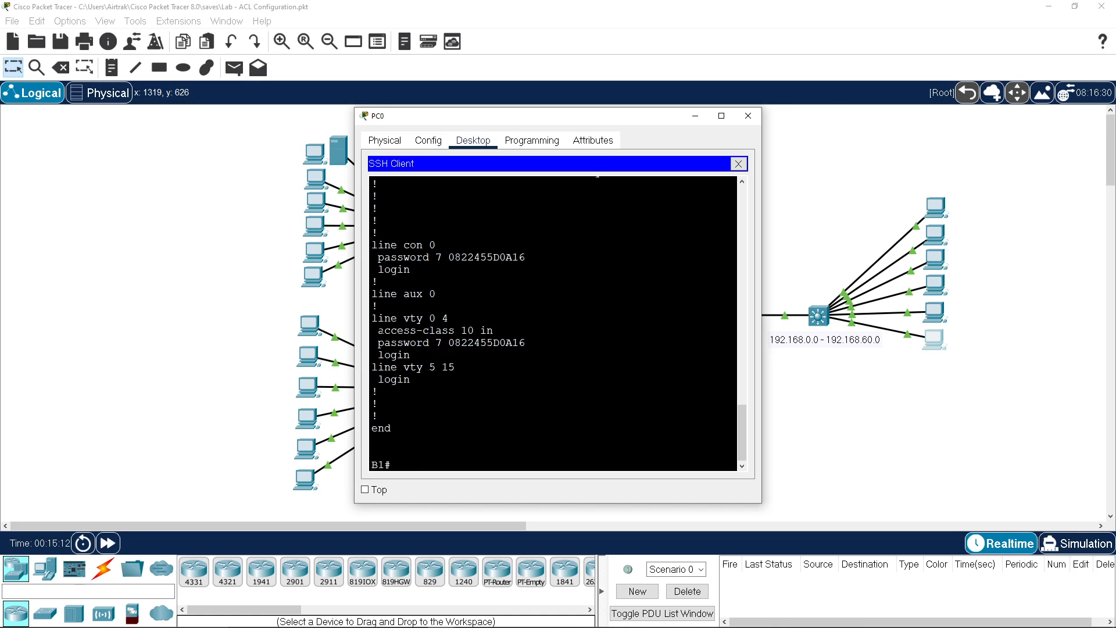
pyautogui.moveTo(378, 330); pyautogui.dragTo(493, 330)
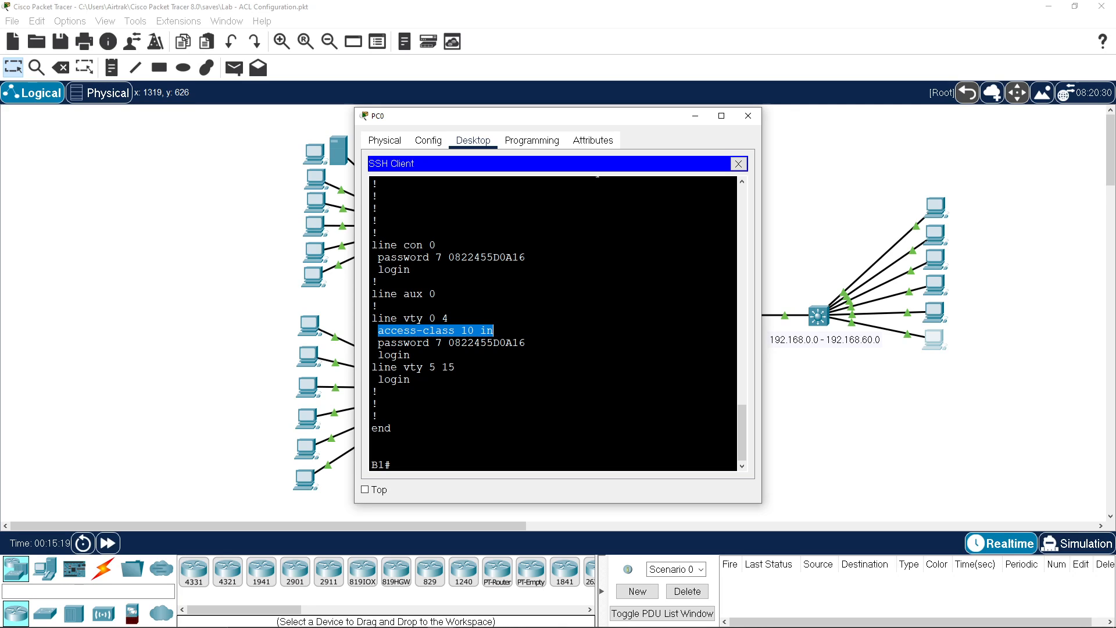
pyautogui.scroll(4, 597, 174)
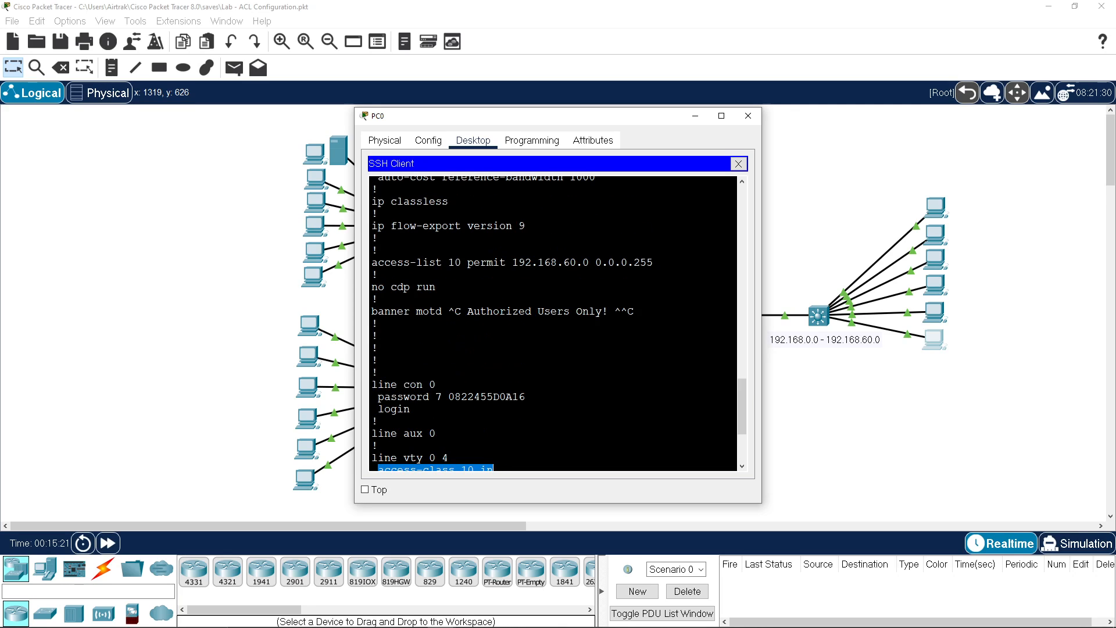
pyautogui.moveTo(474, 262); pyautogui.dragTo(653, 262)
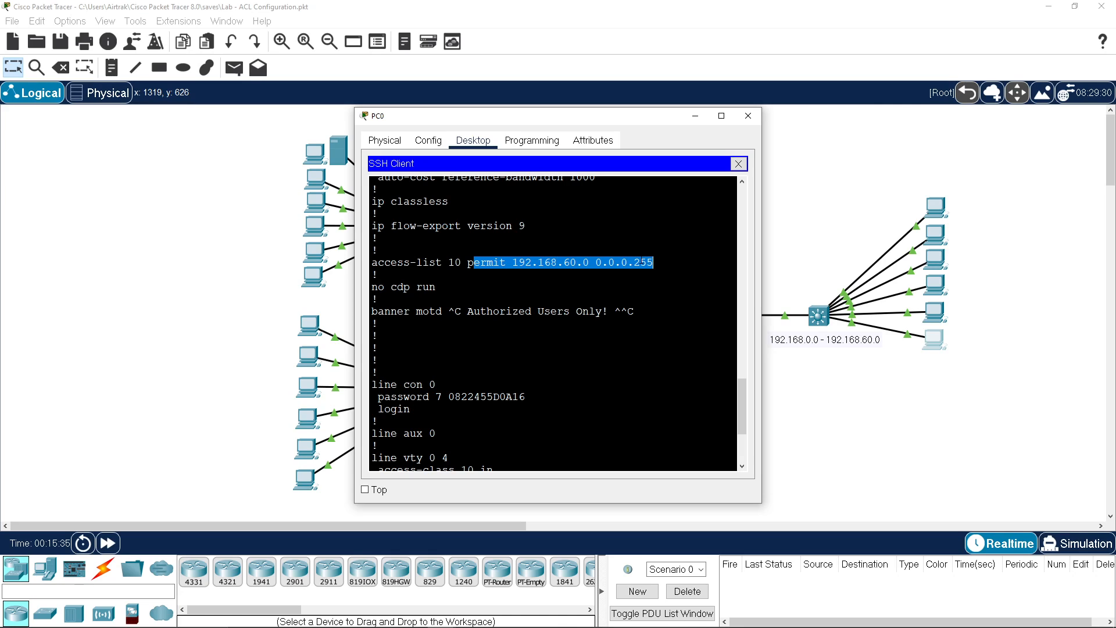
pyautogui.scroll(3, 555, 323)
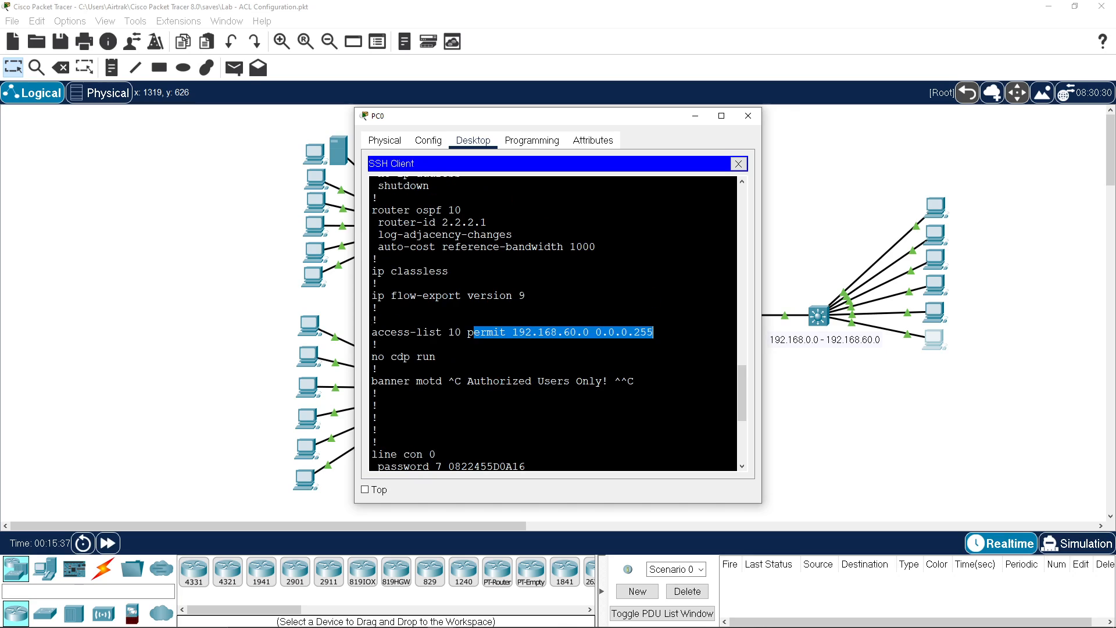
pyautogui.scroll(2, 556, 323)
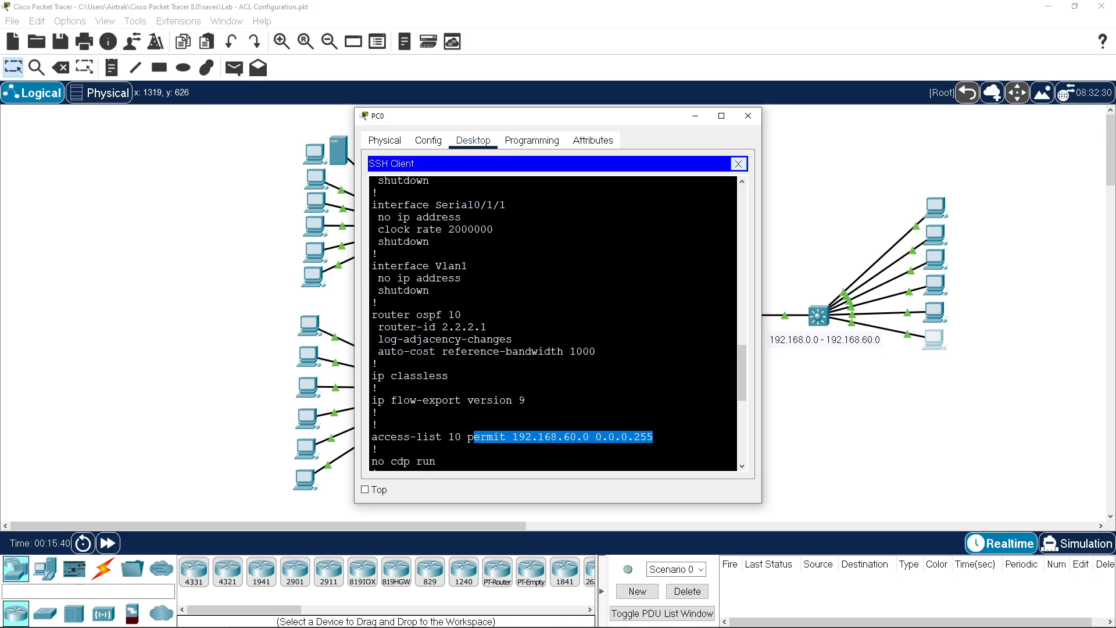
# Step: End the remote session to B1 with exit
pyautogui.click(468, 265)
pyautogui.write('exit')
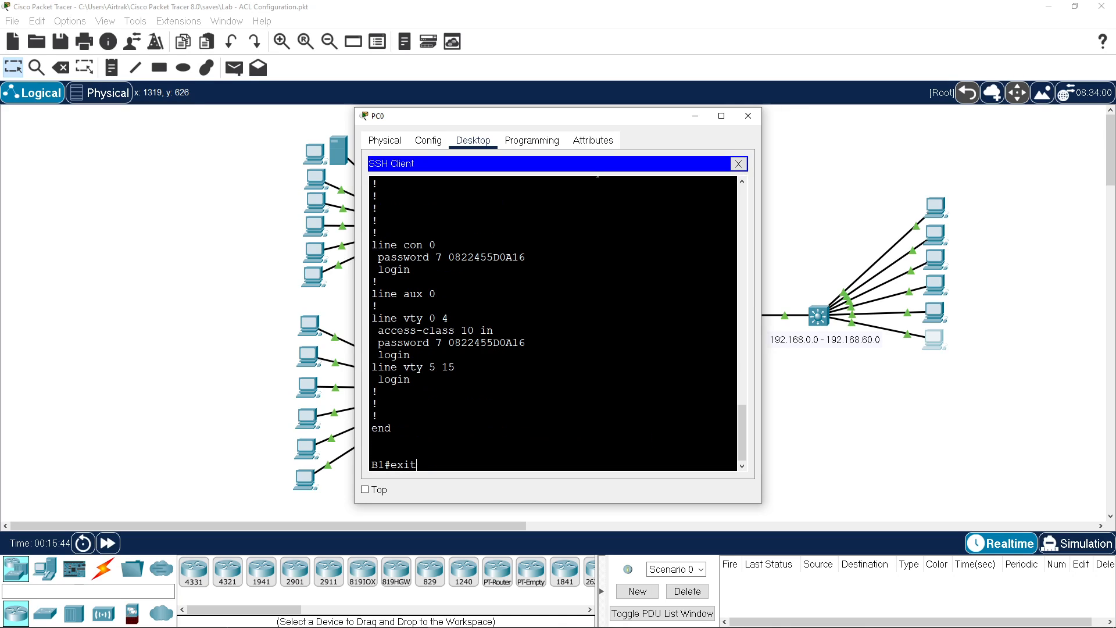
pyautogui.press('Return')
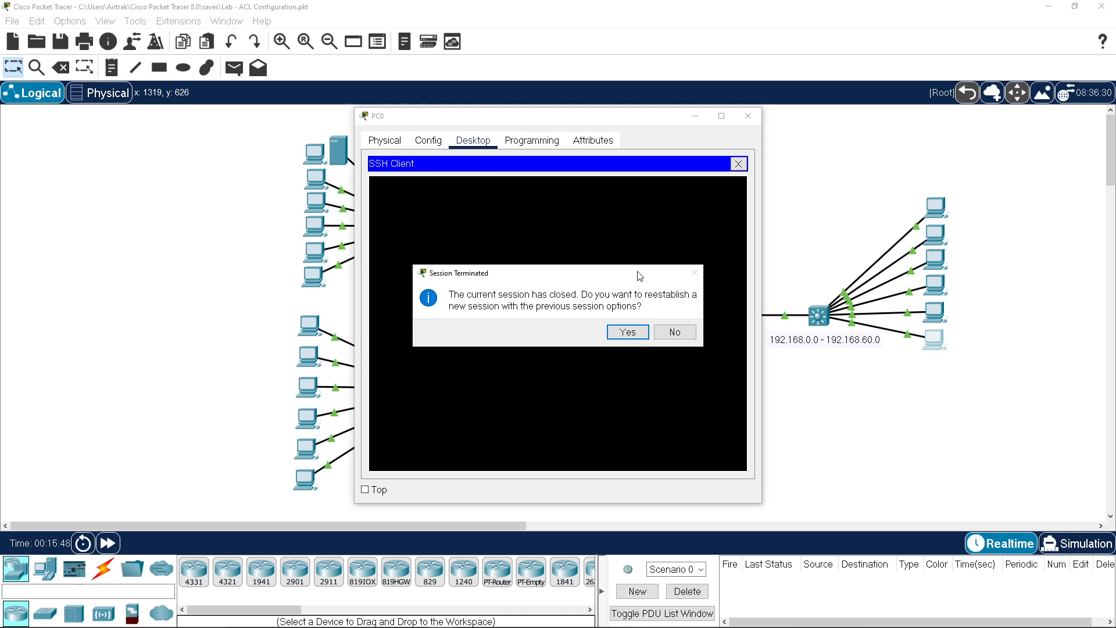
pyautogui.click(687, 332)
pyautogui.click(738, 163)
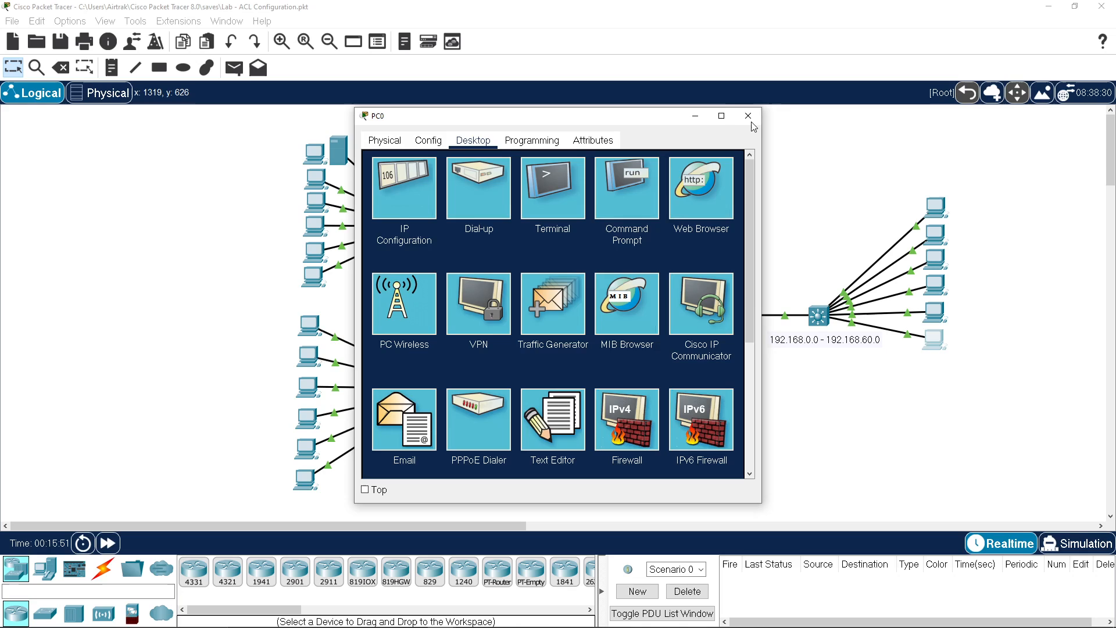
pyautogui.click(748, 116)
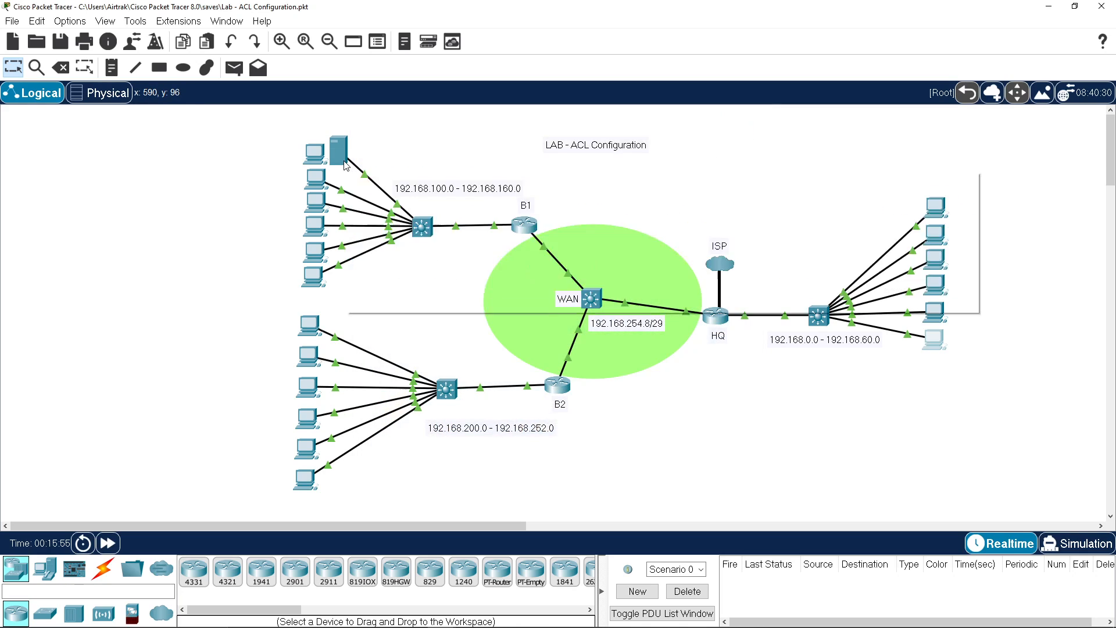
pyautogui.click(933, 312)
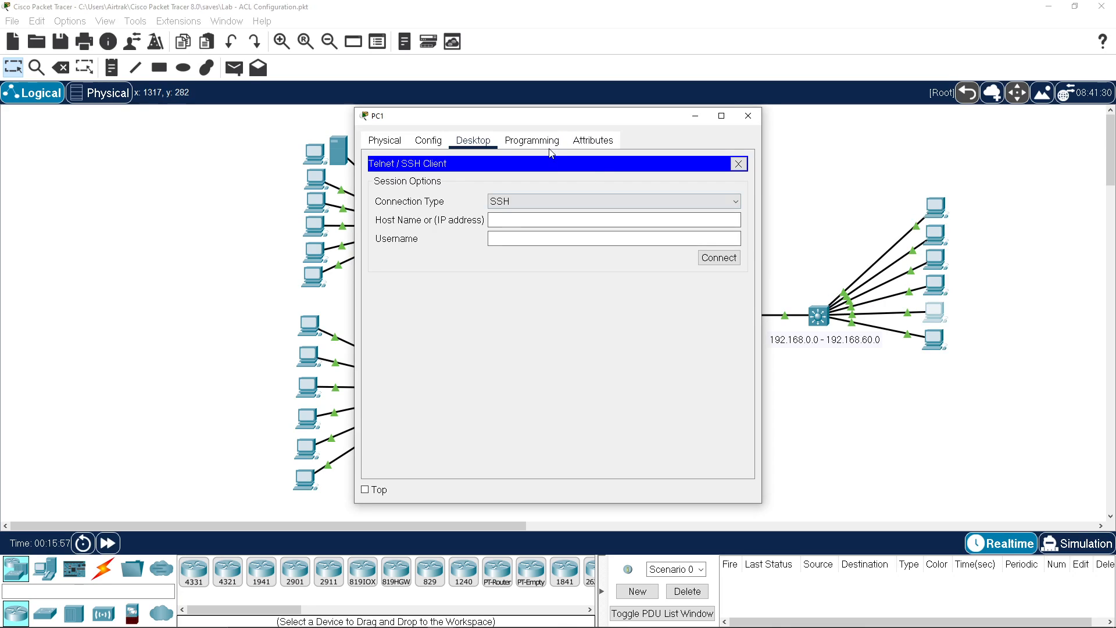
pyautogui.click(741, 164)
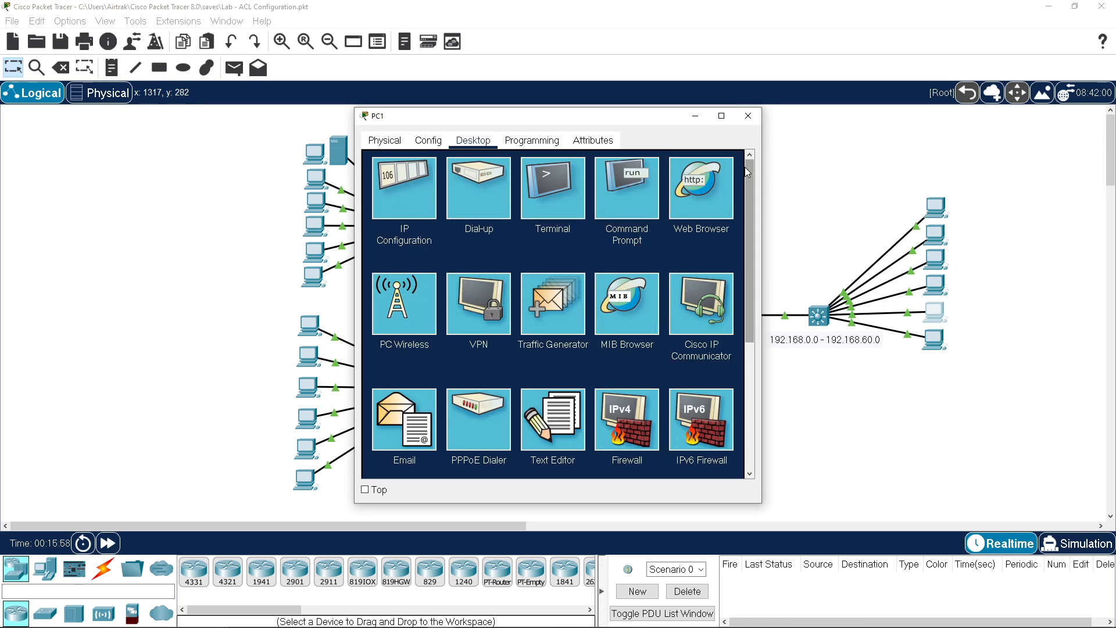
pyautogui.click(707, 198)
pyautogui.click(553, 180)
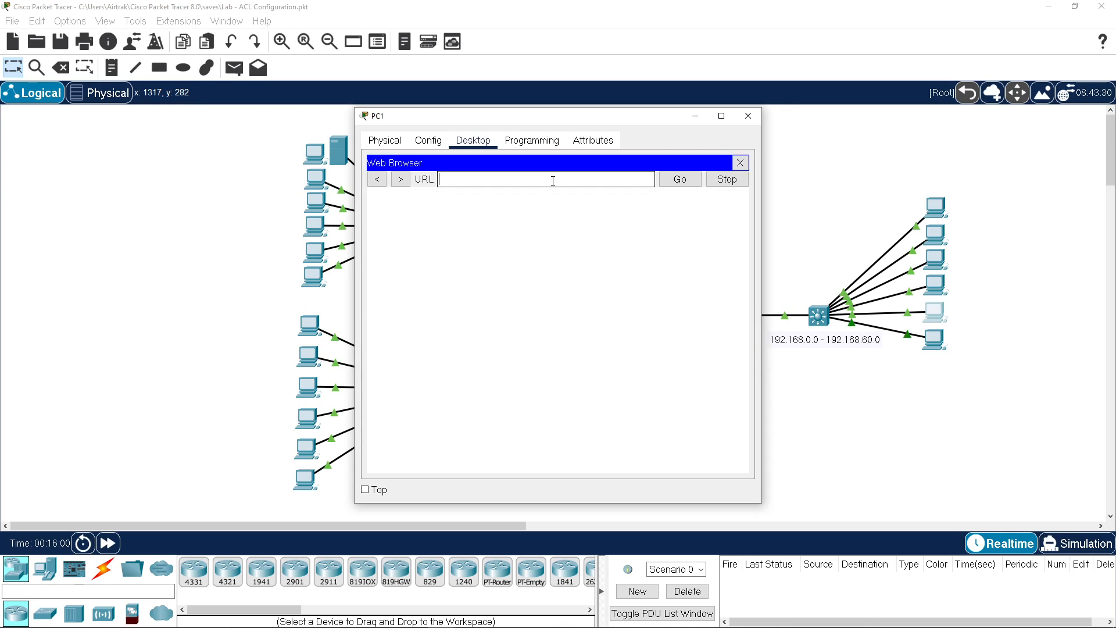
pyautogui.write('192.168.110.10')
pyautogui.press('Return')
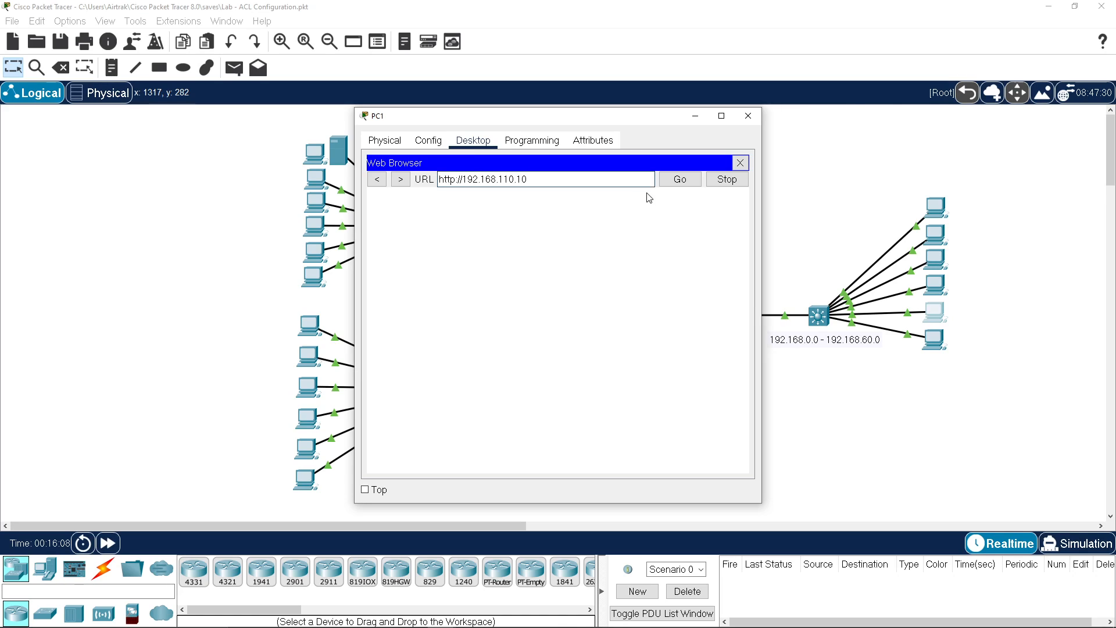
pyautogui.click(684, 182)
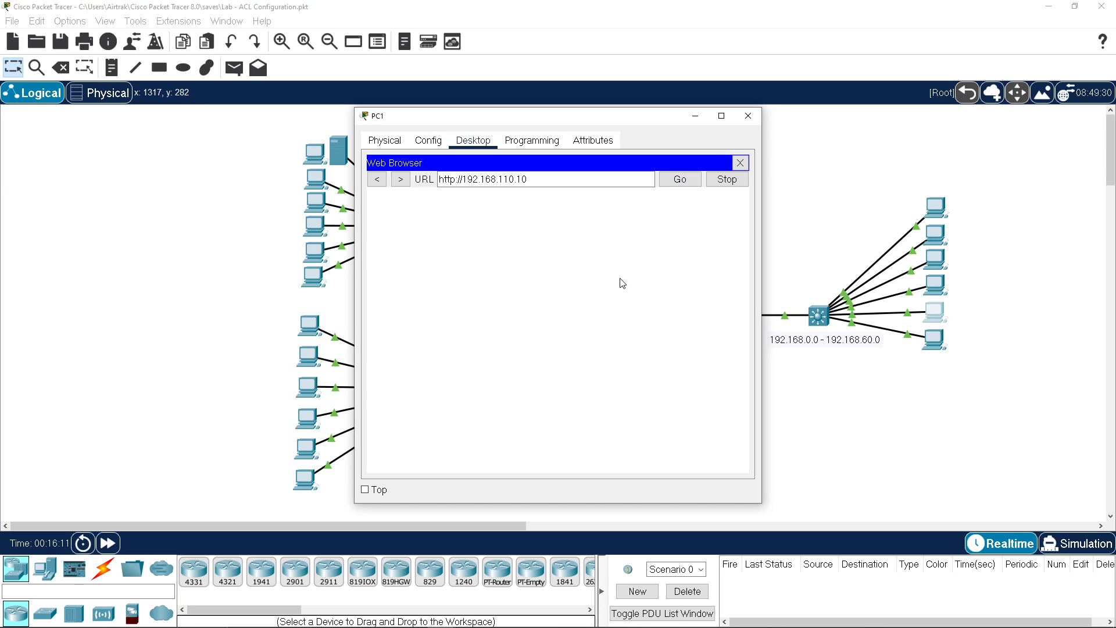
# Step: Confirm Server0's IP address is 192.168.110.10
pyautogui.moveTo(594, 120); pyautogui.dragTo(847, 113)
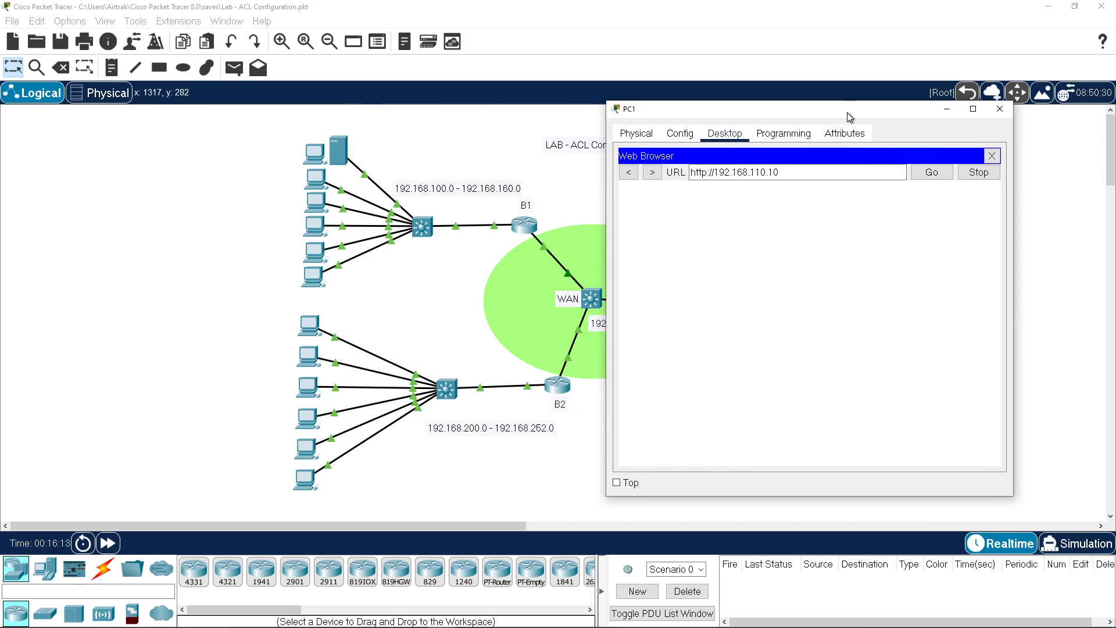
pyautogui.click(340, 153)
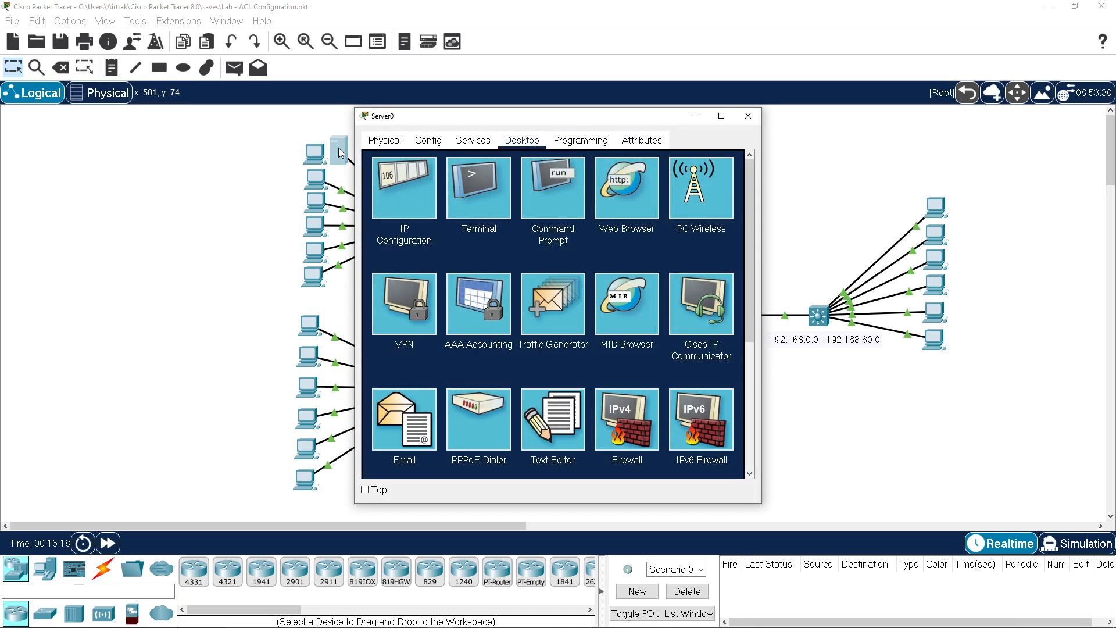
pyautogui.click(405, 206)
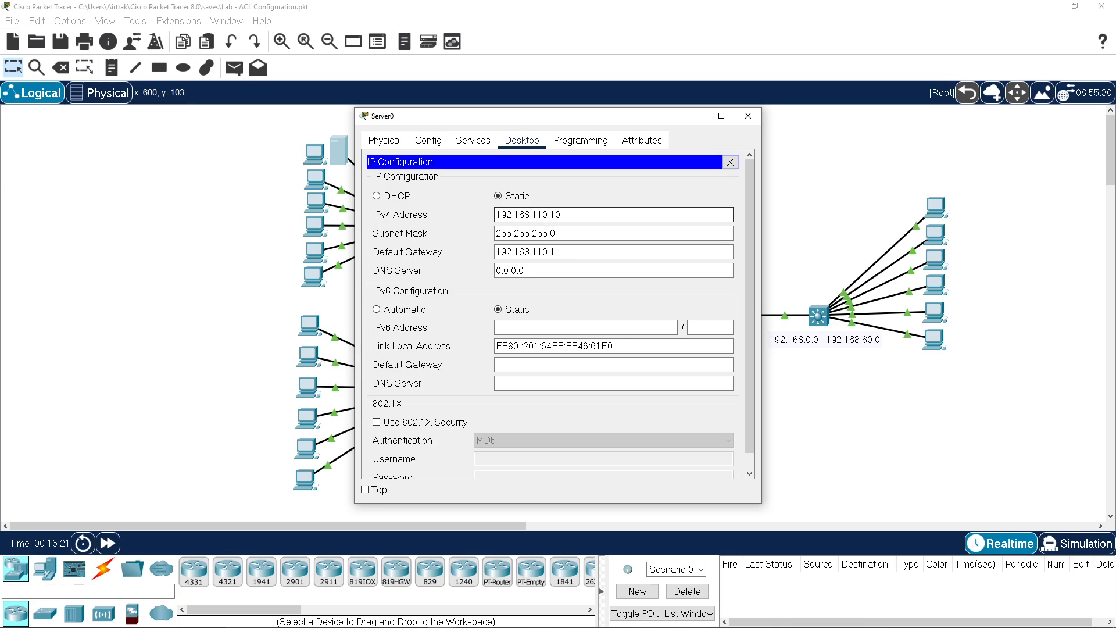
pyautogui.click(748, 116)
# Step: Retry the server page in PC1's browser, then close the browser
pyautogui.click(939, 321)
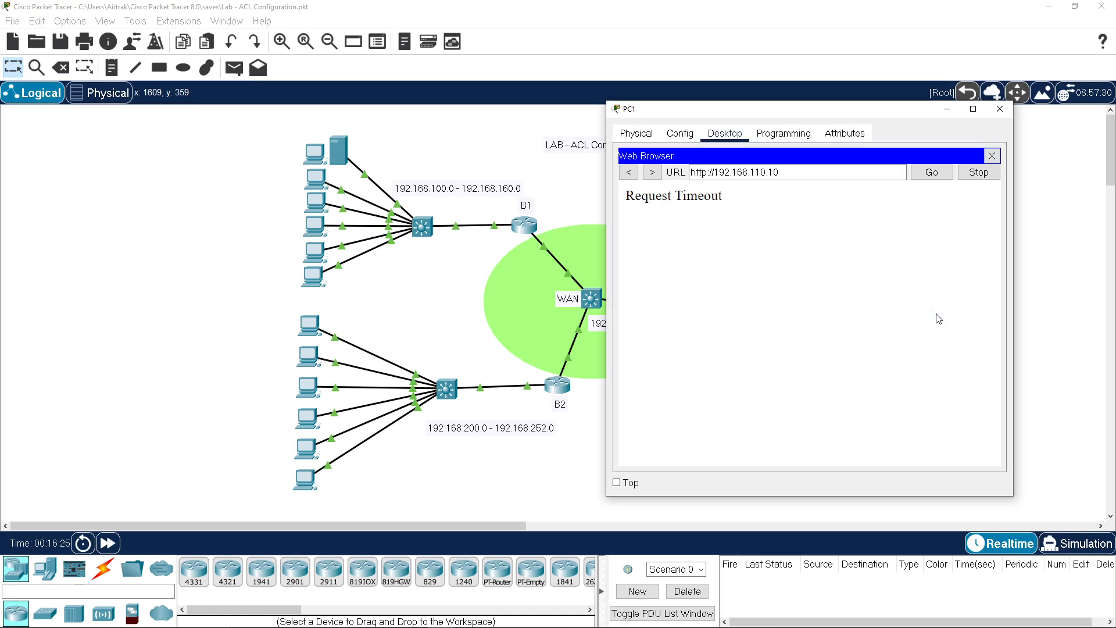
pyautogui.click(738, 173)
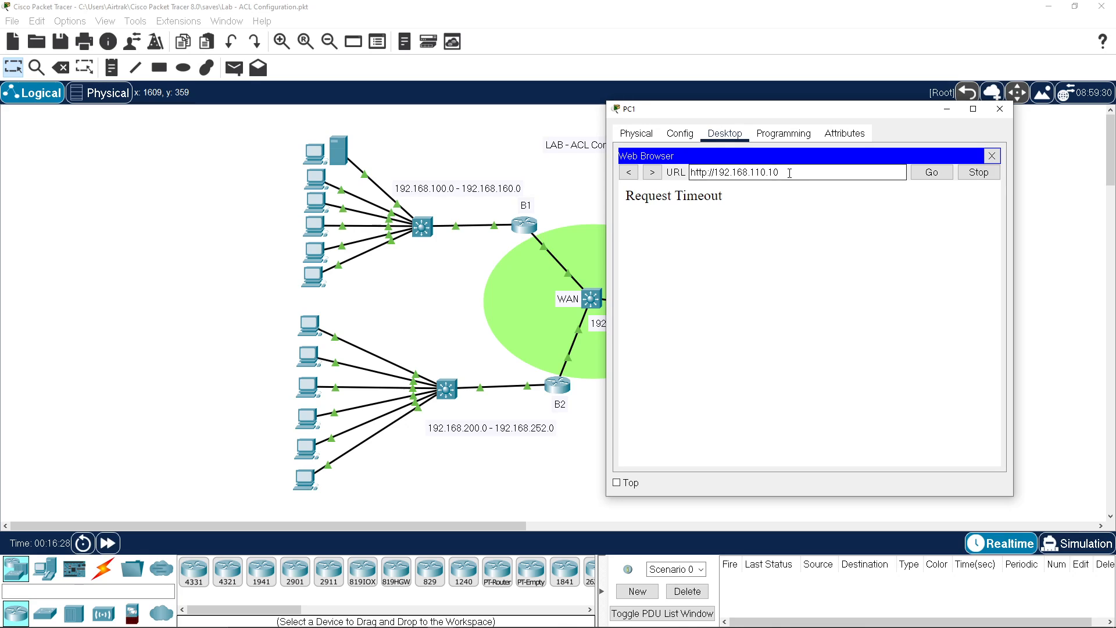
pyautogui.click(932, 172)
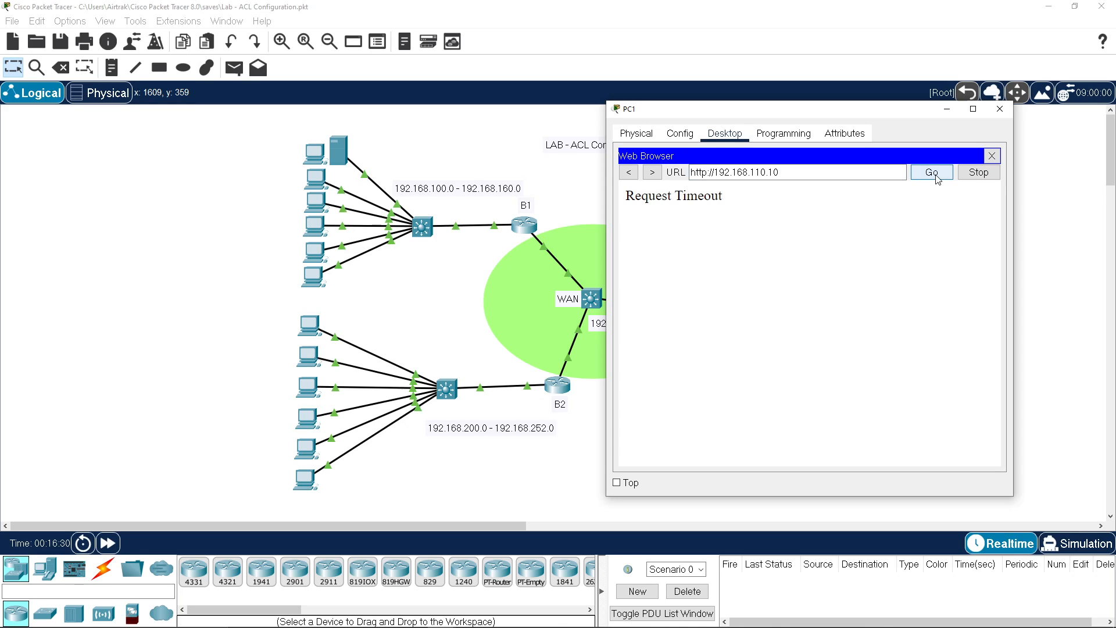
pyautogui.click(992, 156)
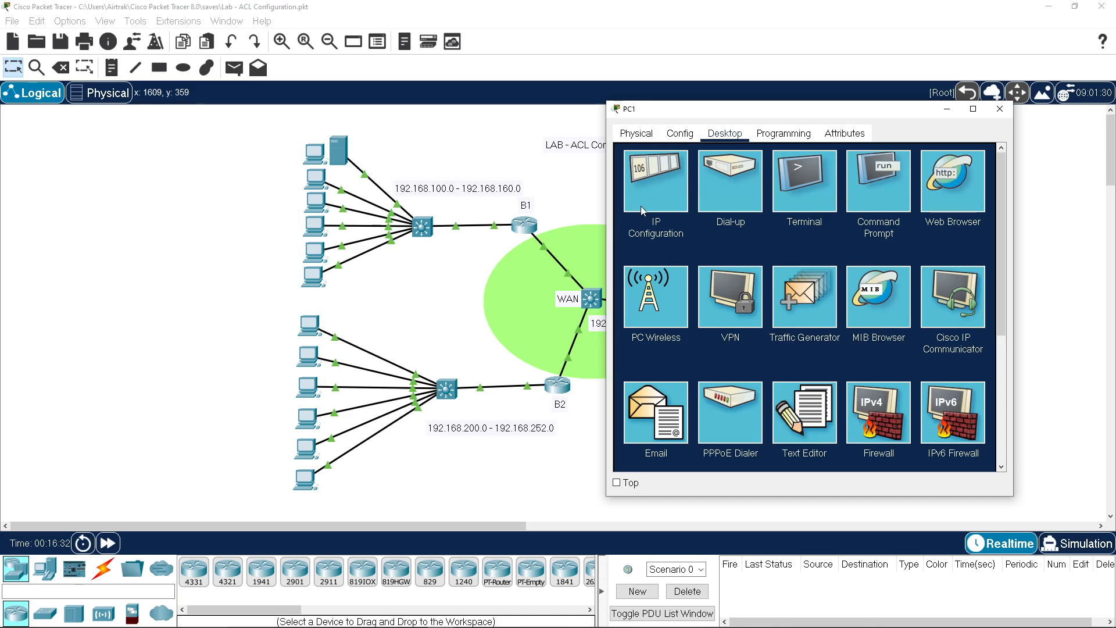
# Step: From PC1's command prompt, ping 192.168.110.10 and 192.168.110.1, aborting both failing pings
pyautogui.click(884, 194)
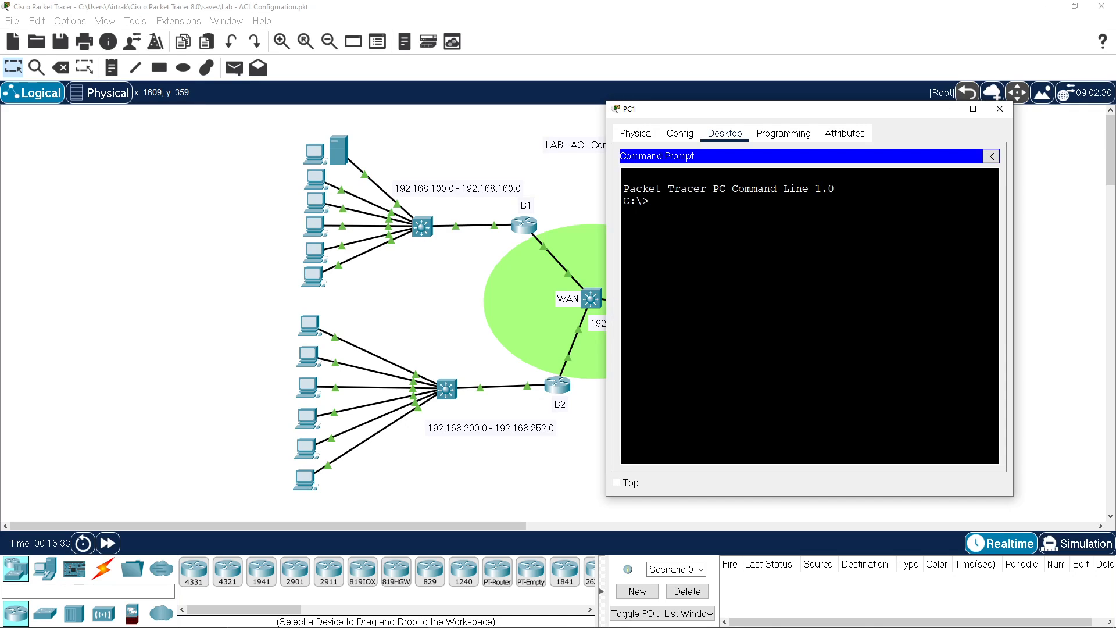
pyautogui.write('ping 192.168.110.10')
pyautogui.press('Return')
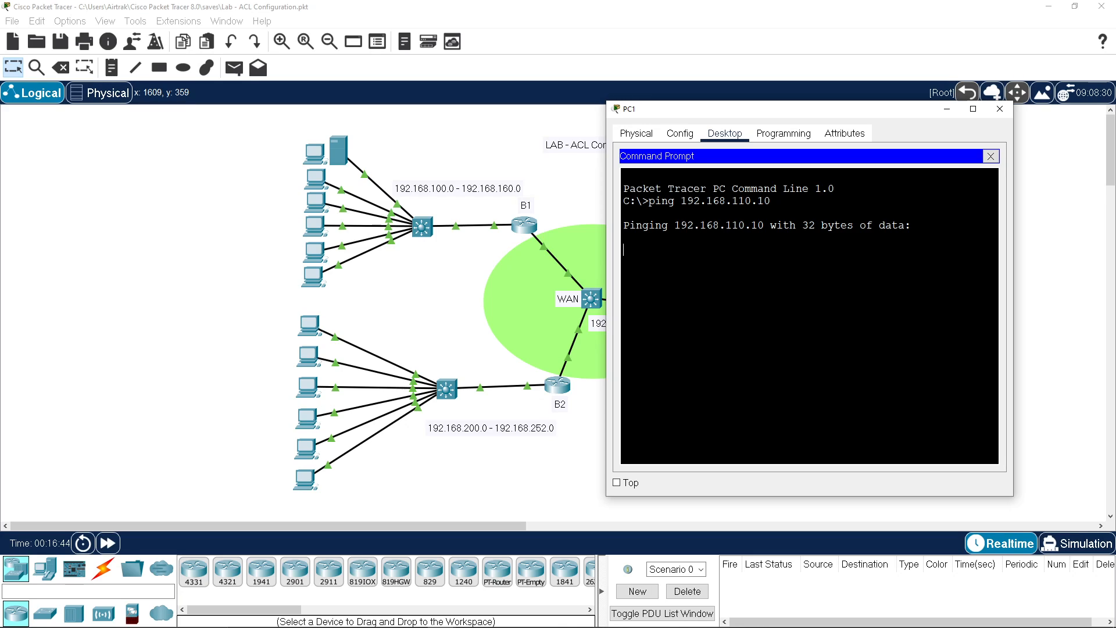
pyautogui.hotkey('ctrl', 'c')
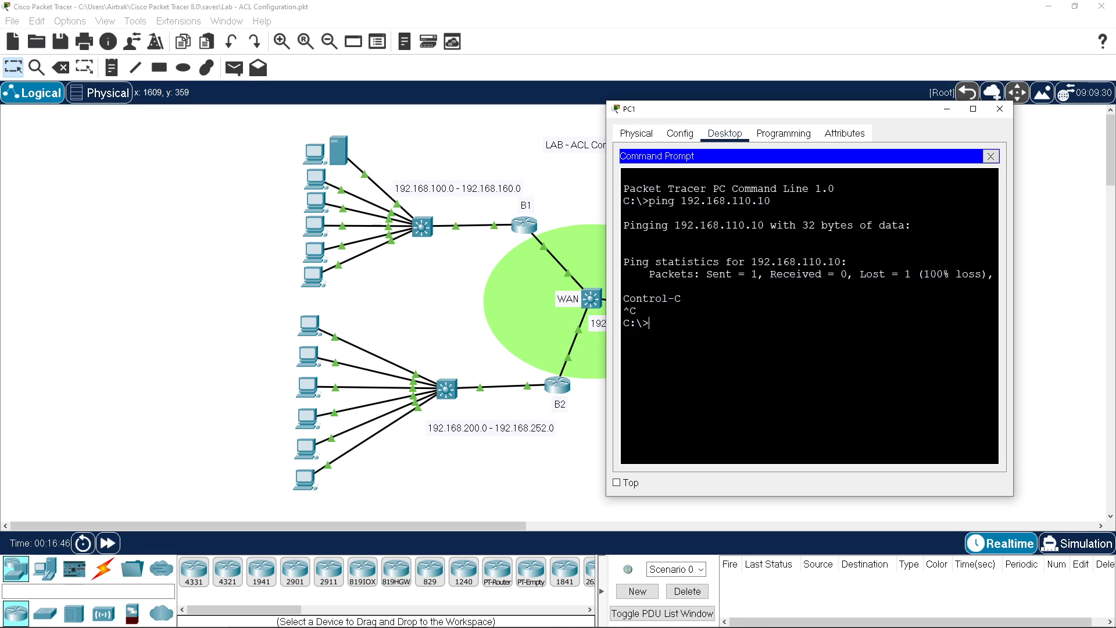
pyautogui.press('Up')
pyautogui.press('BackSpace')
pyautogui.press('Return')
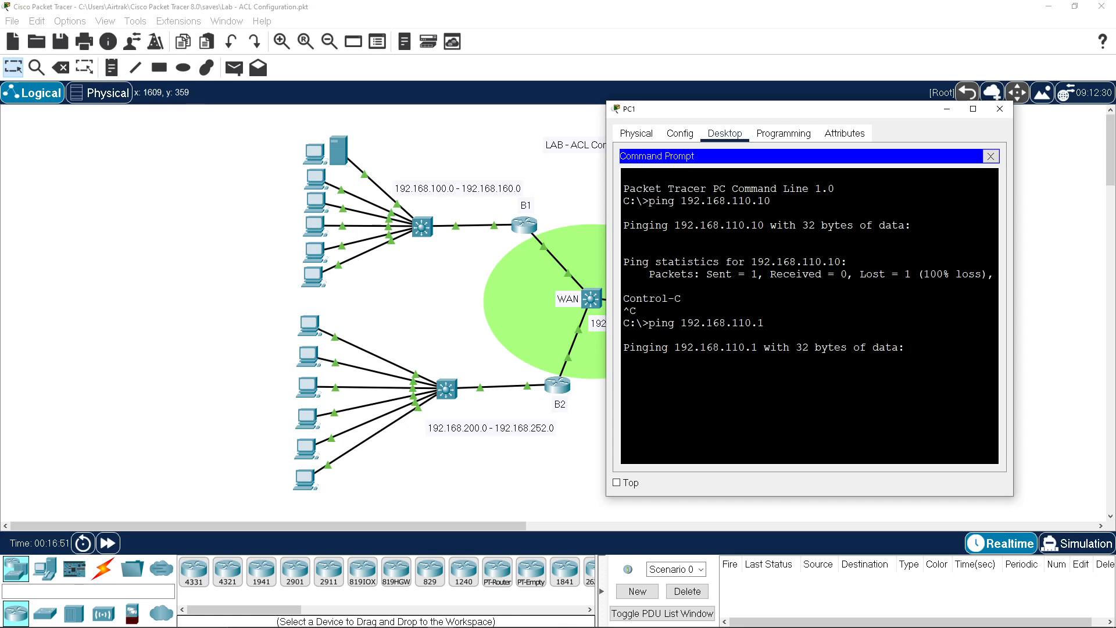
pyautogui.hotkey('ctrl', 'c')
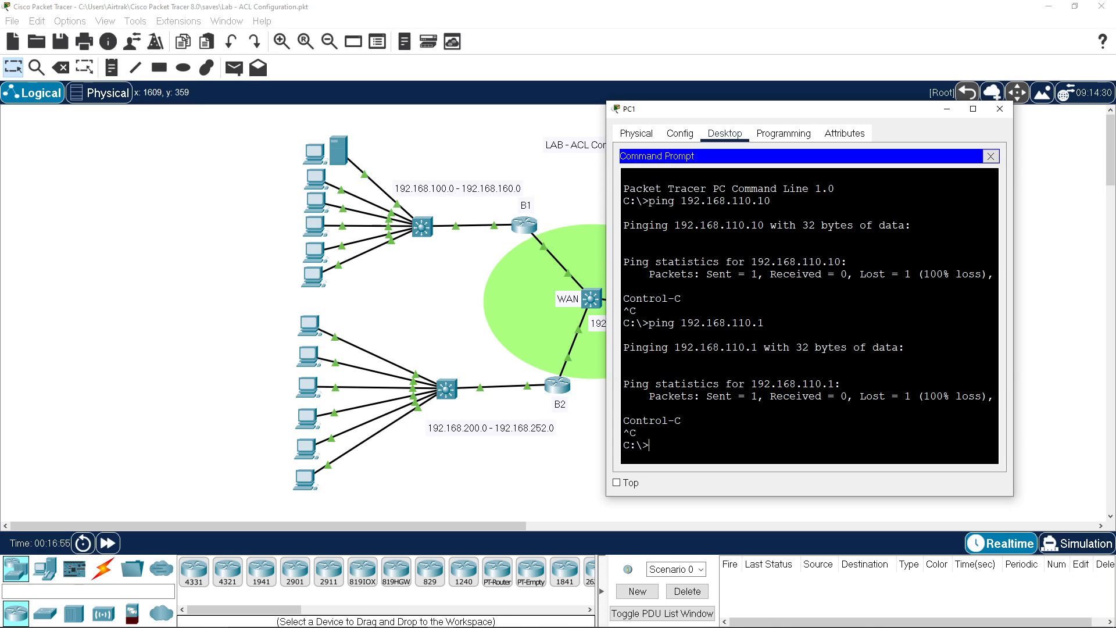
# Step: Ping 192.168.50.1 and 192.168.254.10 from PC1, both succeeding
pyautogui.write('ping 192.168.50.1')
pyautogui.press('Return')
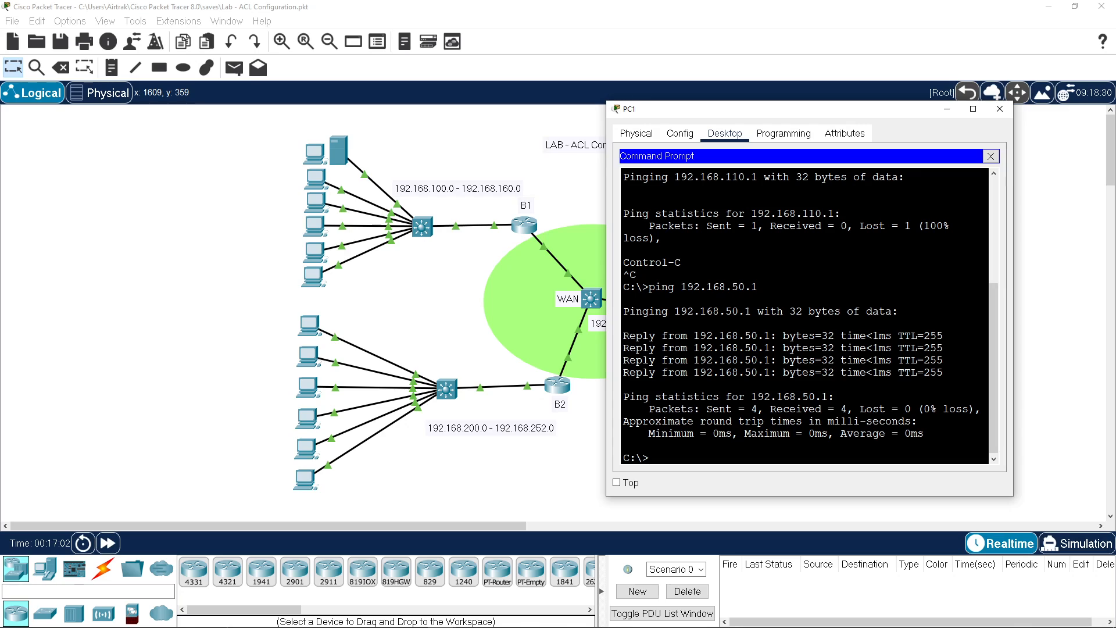
pyautogui.press('Up')
pyautogui.press('BackSpace')
pyautogui.press('BackSpace')
pyautogui.press('BackSpace')
pyautogui.press('BackSpace')
pyautogui.write('254.10')
pyautogui.press('Return')
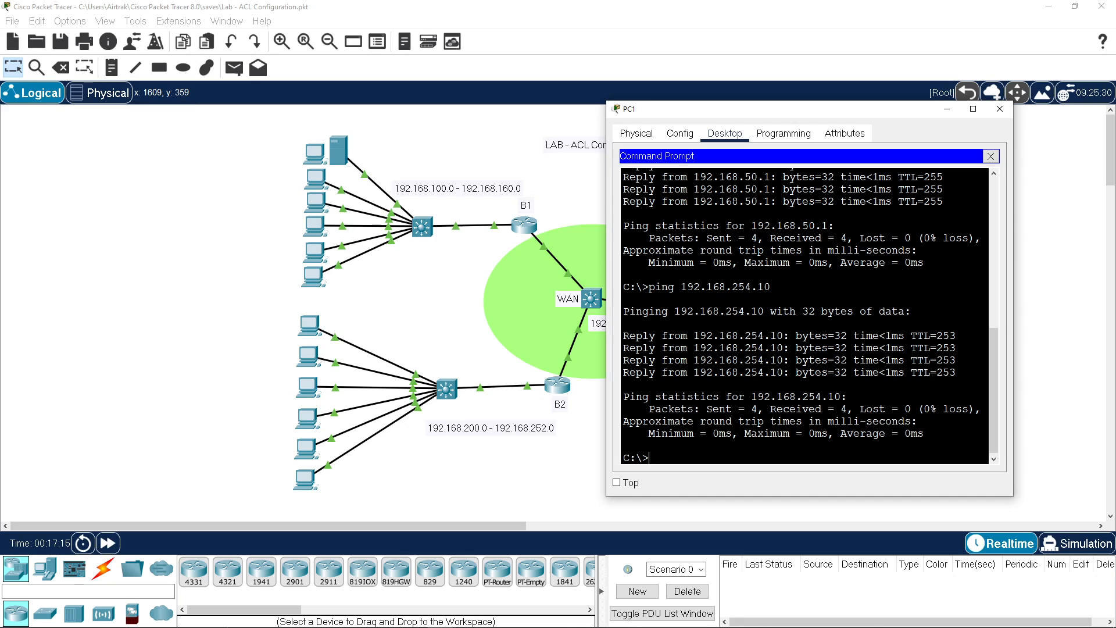
# Step: Run tracert 192.168.110.10 on PC1 and highlight the looping hops 19.168.0.1 and 192.168.254.10
pyautogui.write('tracert')
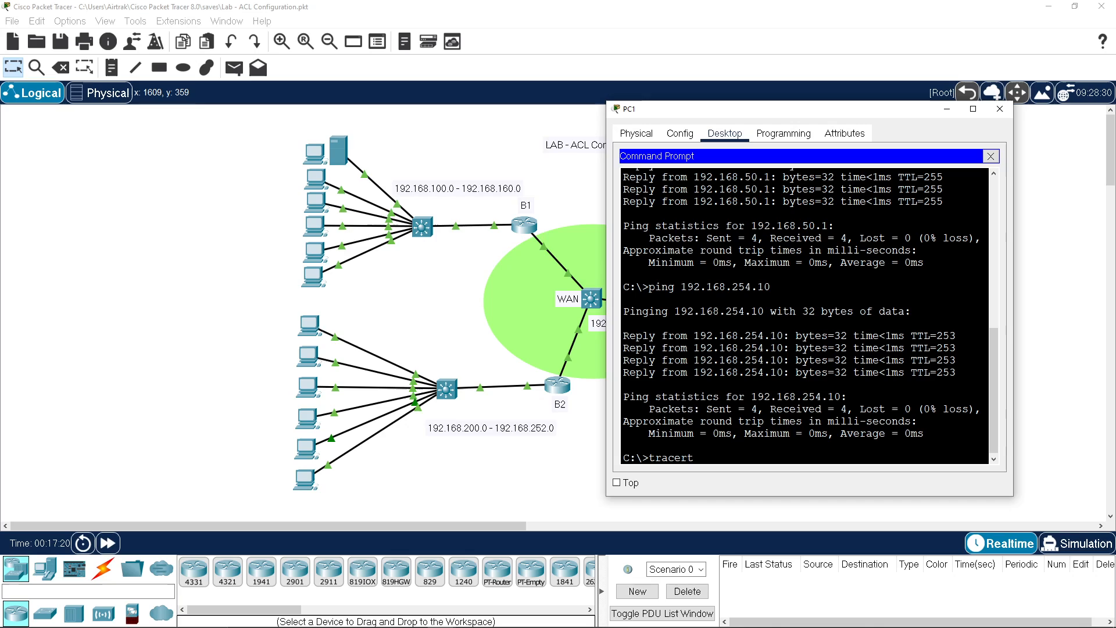
pyautogui.write(' 192.168.')
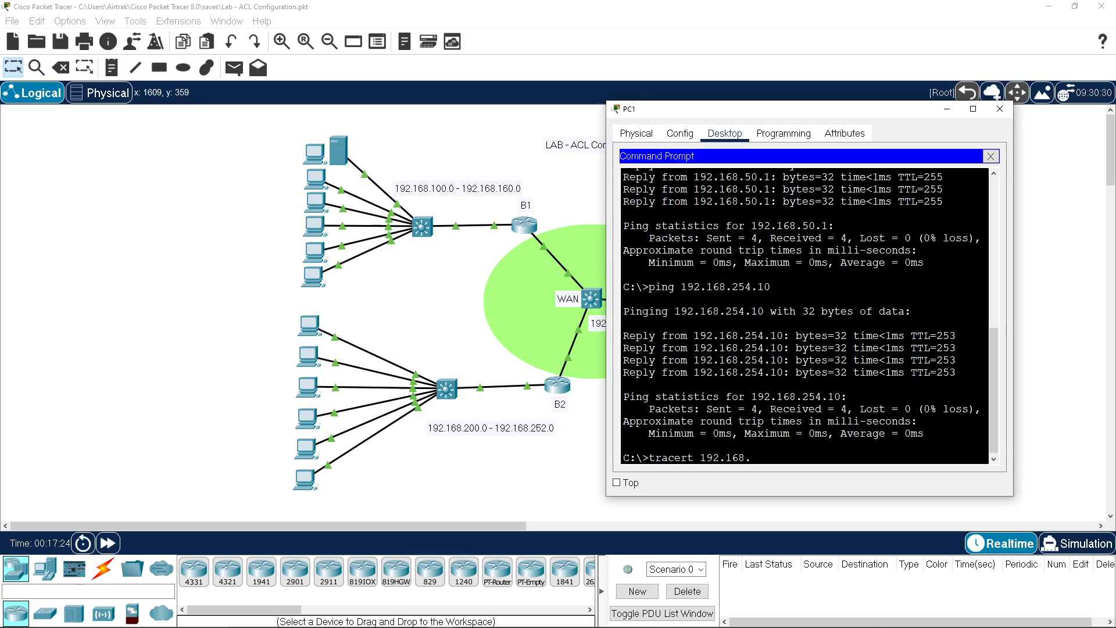
pyautogui.write('110.10')
pyautogui.press('Return')
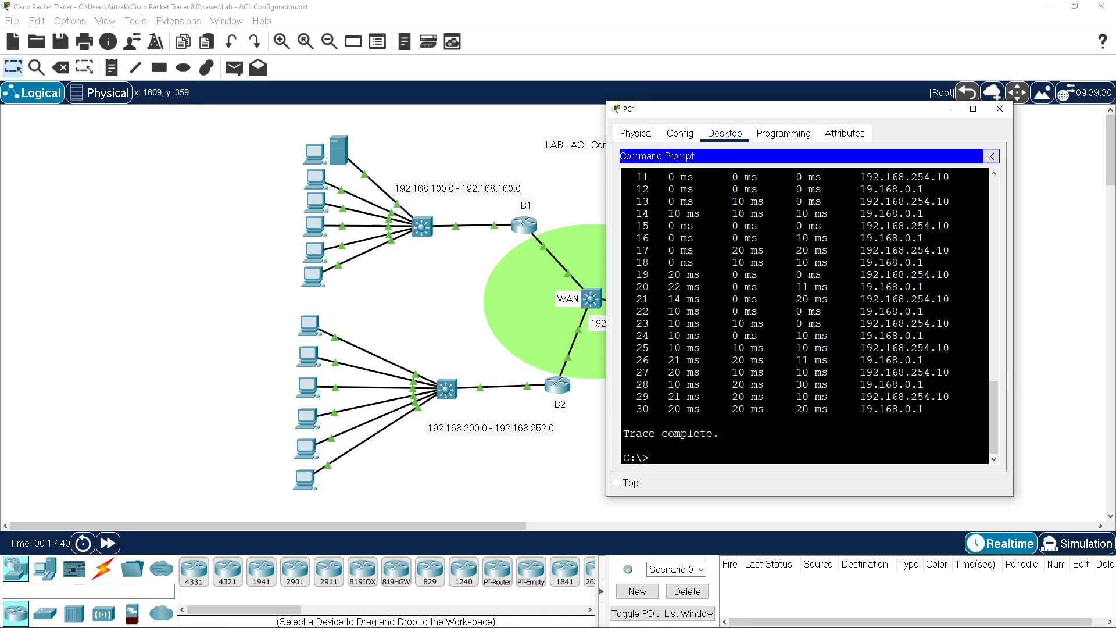
pyautogui.scroll(1, 805, 314)
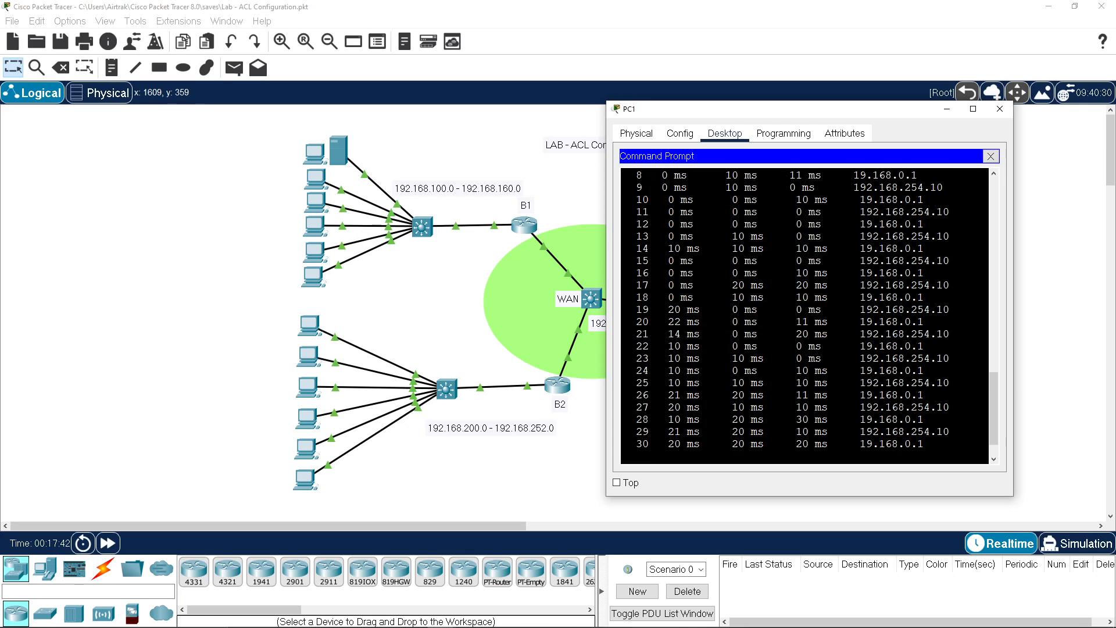
pyautogui.moveTo(865, 395); pyautogui.dragTo(924, 395)
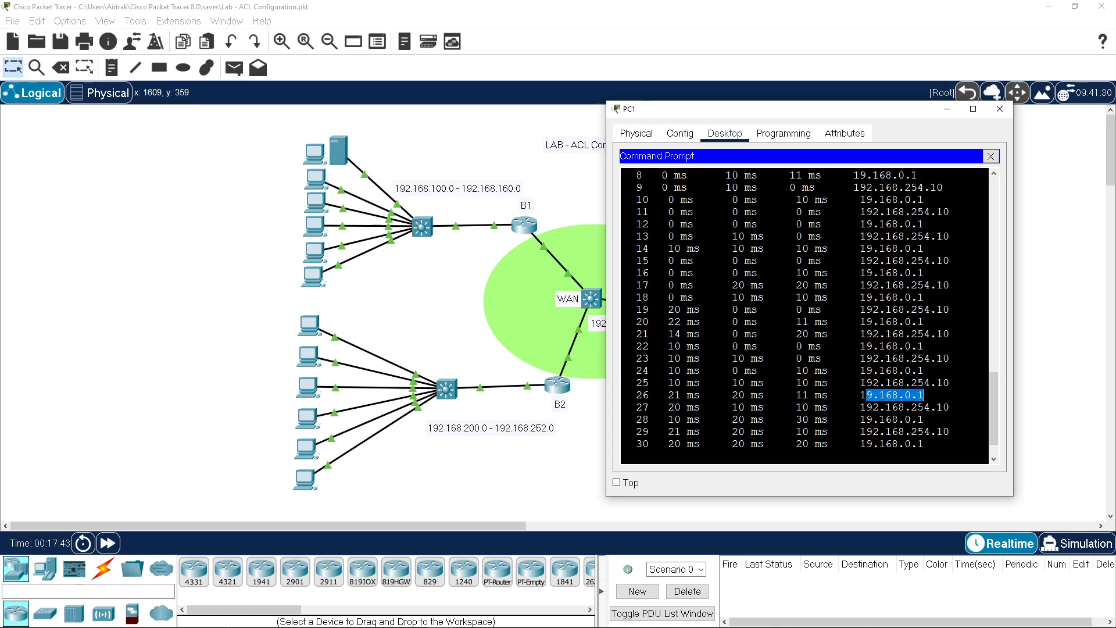
pyautogui.scroll(1, 805, 314)
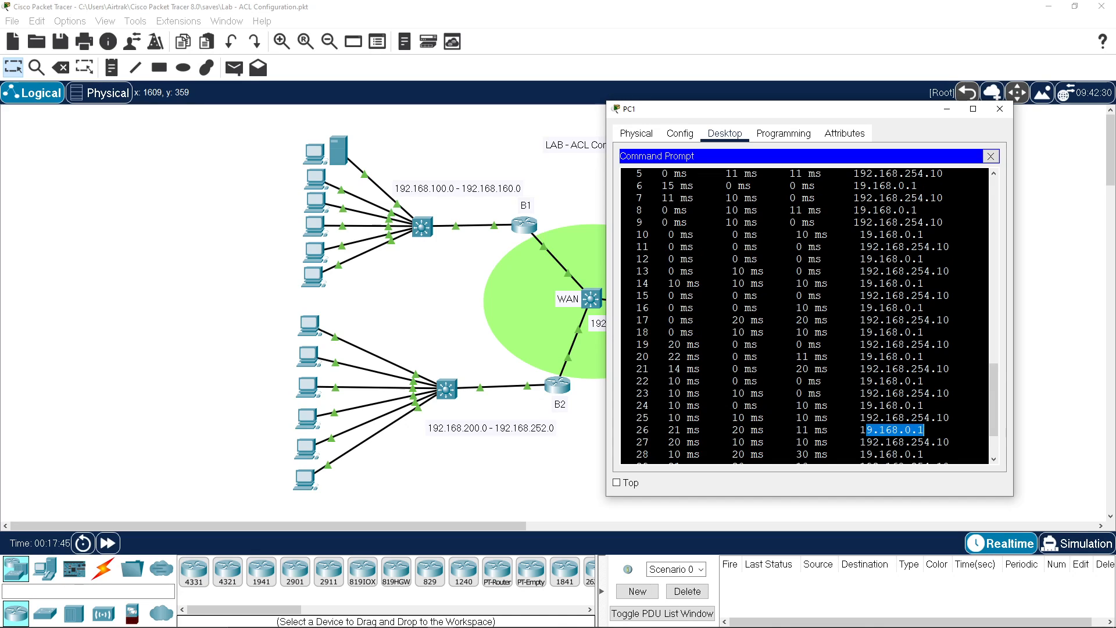
pyautogui.scroll(4, 805, 314)
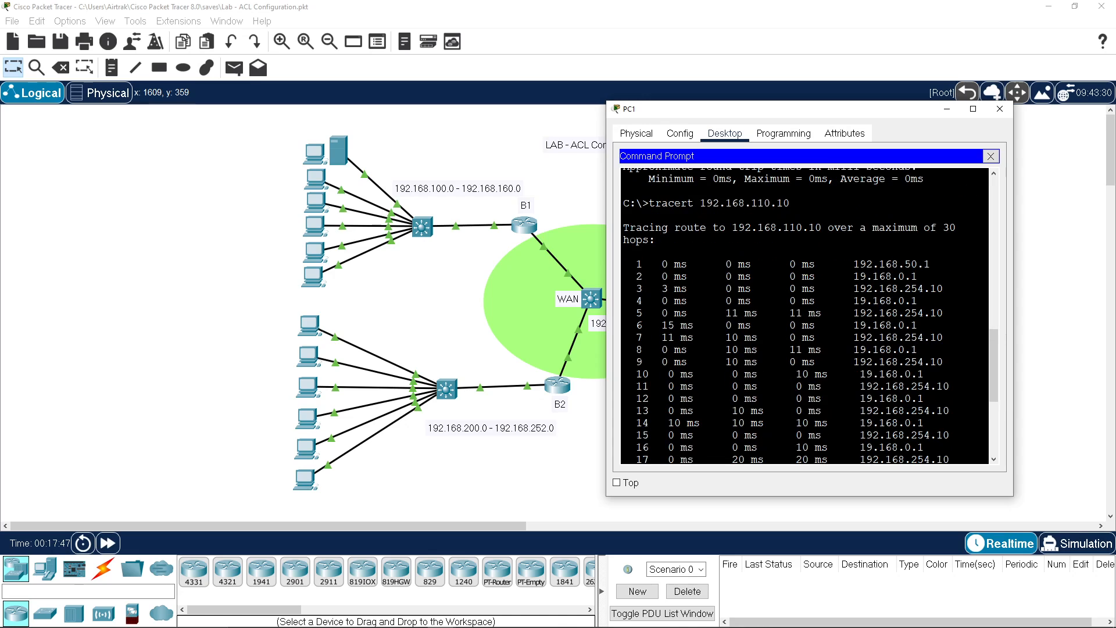
pyautogui.moveTo(860, 264); pyautogui.dragTo(930, 264)
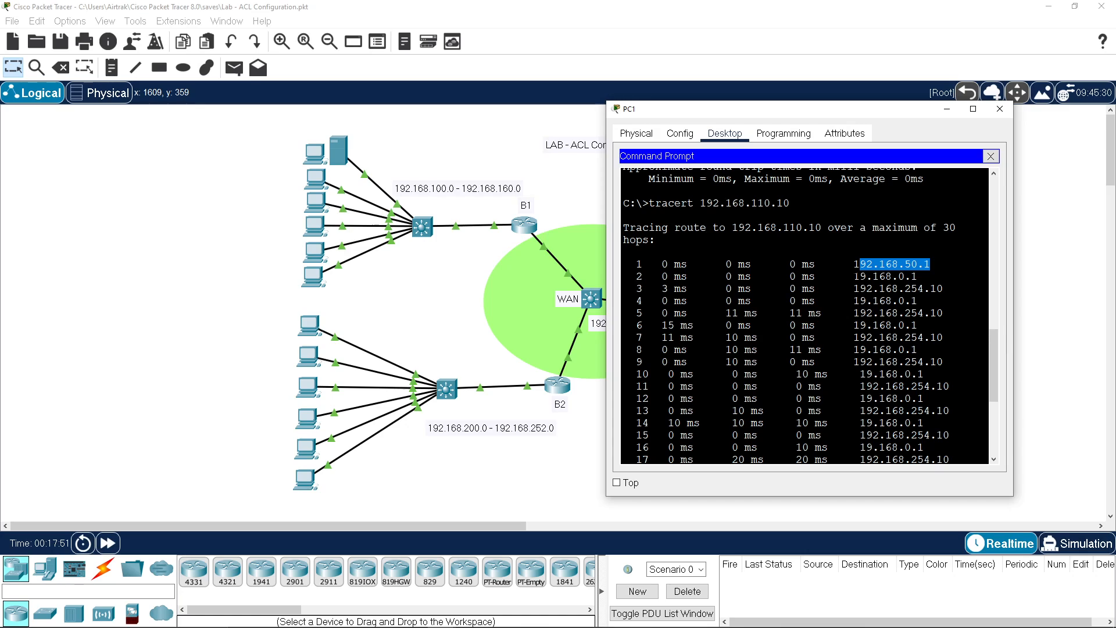
pyautogui.moveTo(853, 276); pyautogui.dragTo(918, 277)
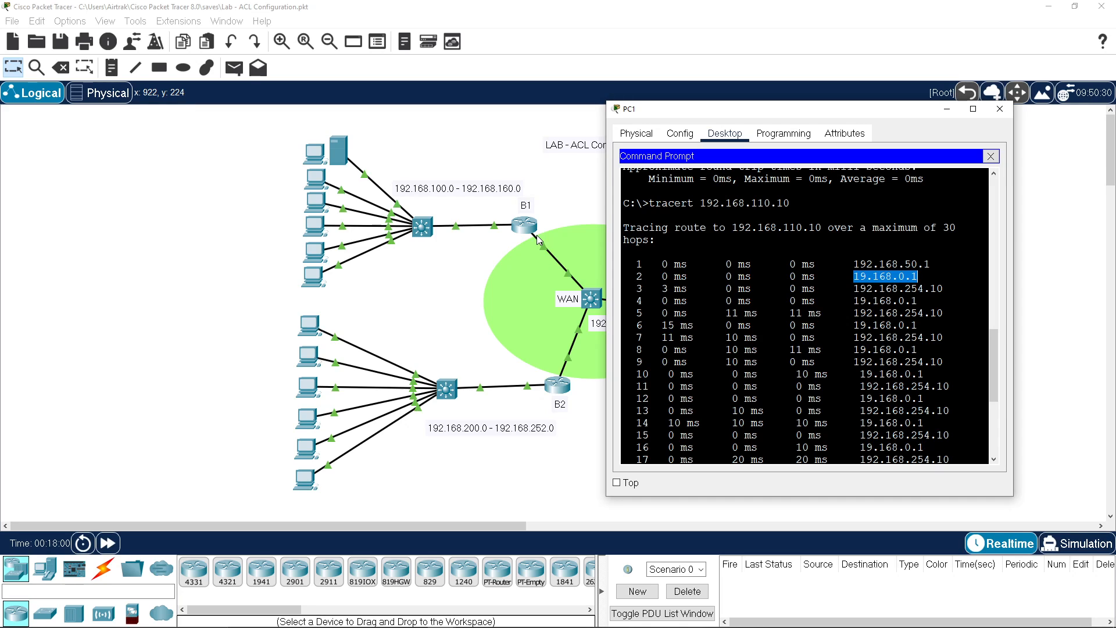
# Step: Log into B1DS's console in privileged mode and run sh ip route
pyautogui.click(425, 226)
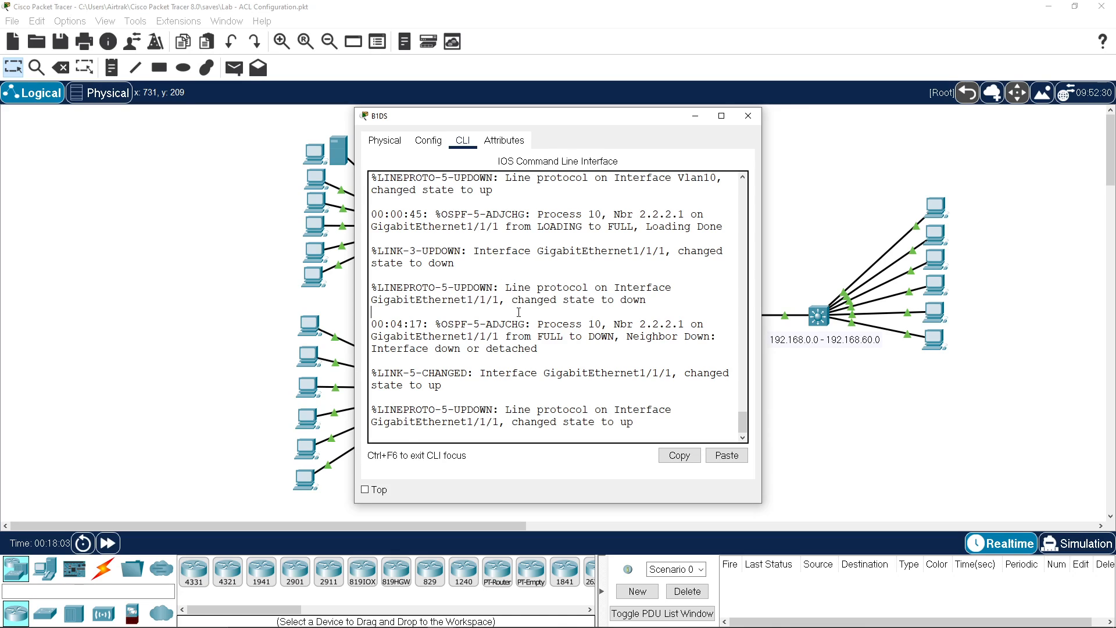
pyautogui.press('Return')
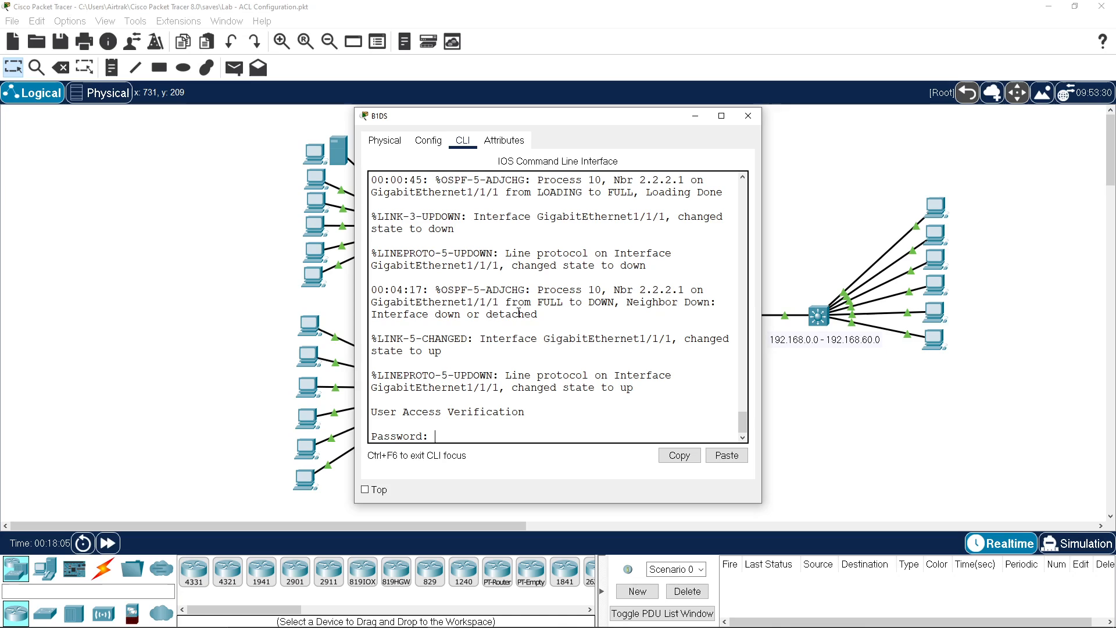
pyautogui.press('Return')
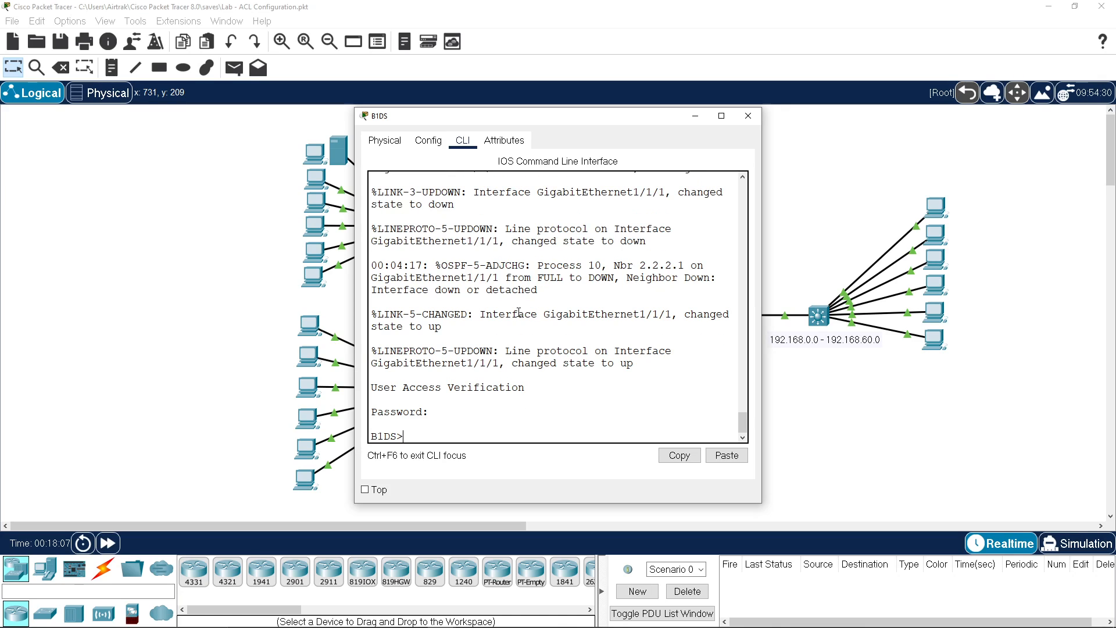
pyautogui.write('en')
pyautogui.press('Return')
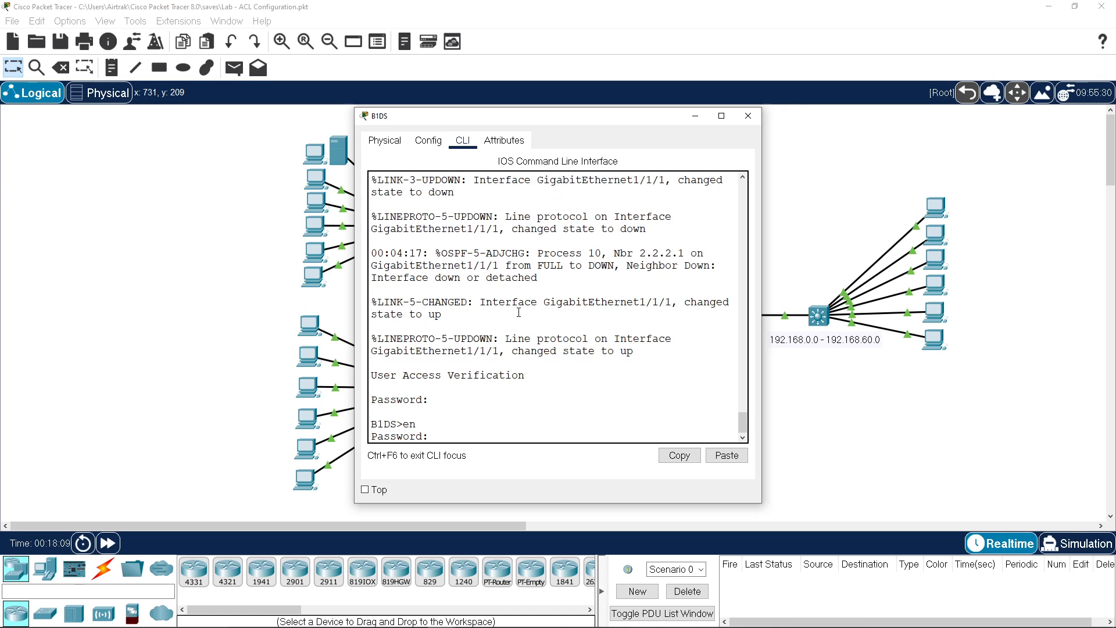
pyautogui.press('Return')
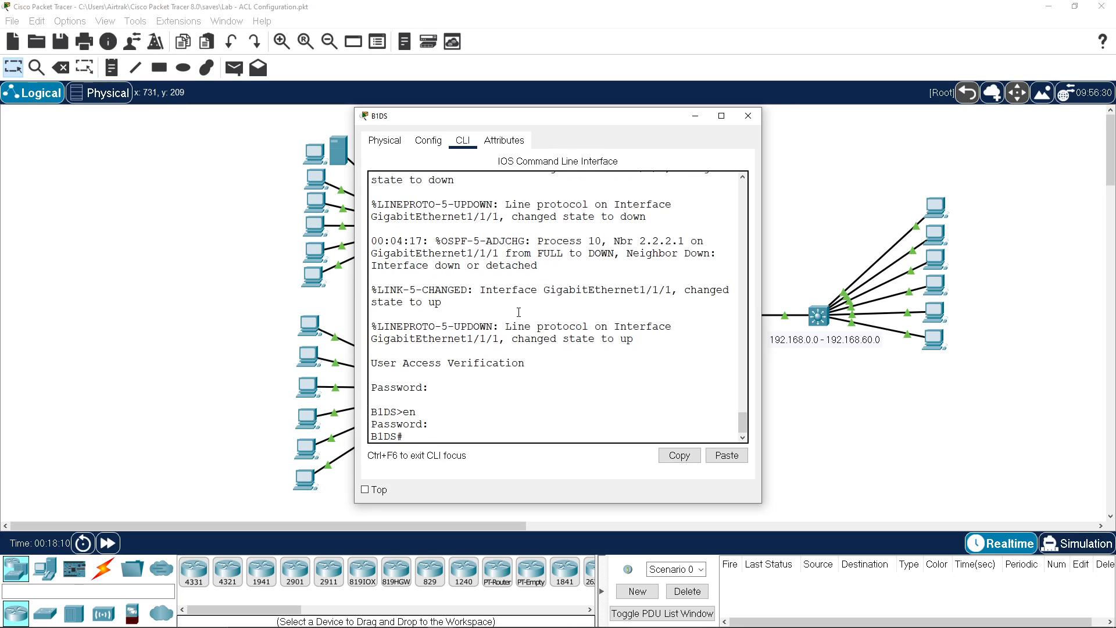
pyautogui.write('sh ip route')
pyautogui.press('Return')
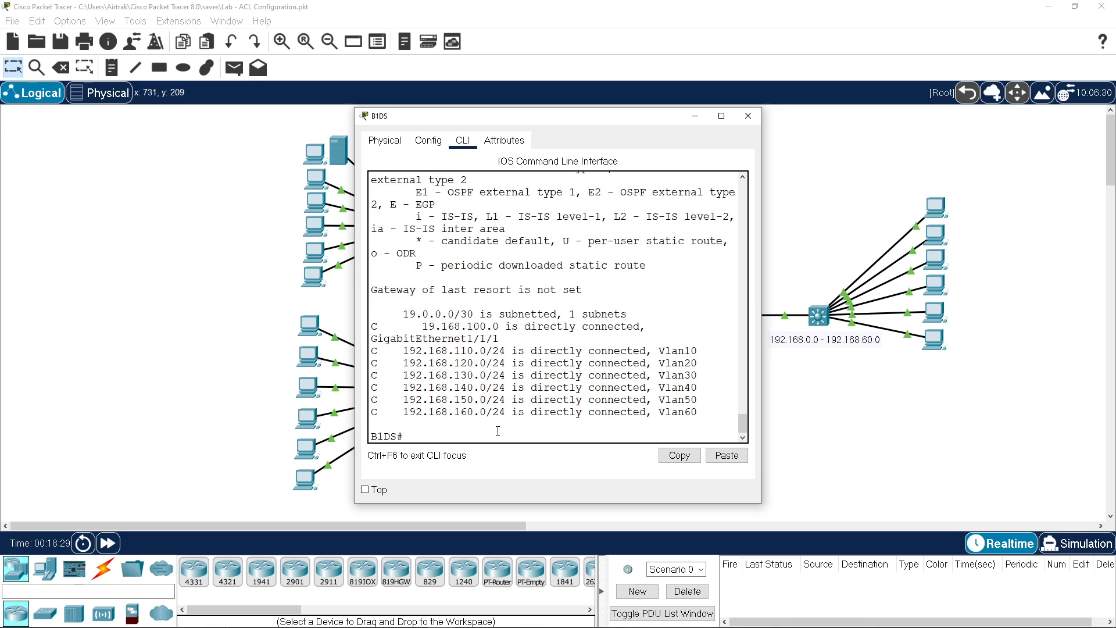
# Step: Show B1DS's OSPF details and check process 10, router ID 2.2.2.2 and 7 area 0 interfaces
pyautogui.write('sh ip ospf')
pyautogui.press('Return')
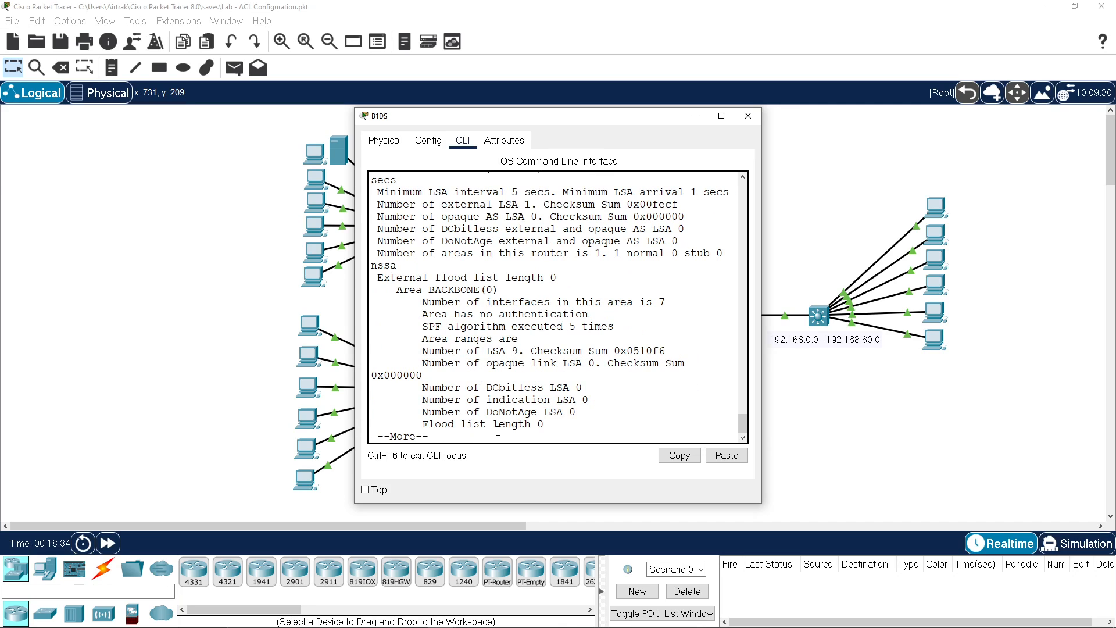
pyautogui.scroll(3, 557, 314)
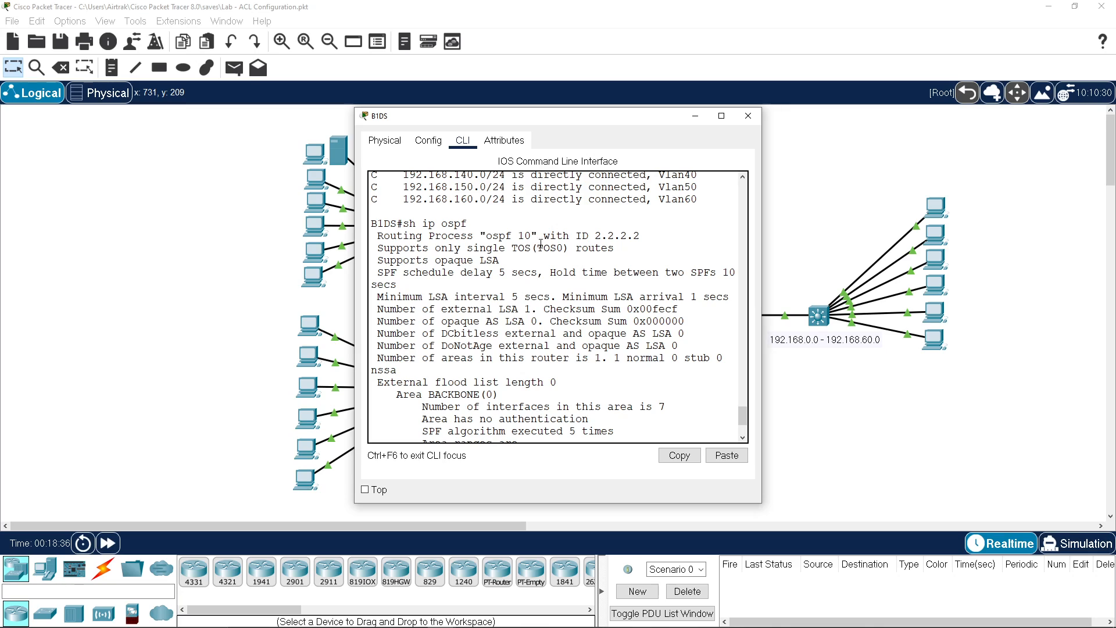
pyautogui.moveTo(523, 235); pyautogui.dragTo(640, 236)
pyautogui.scroll(-1, 600, 334)
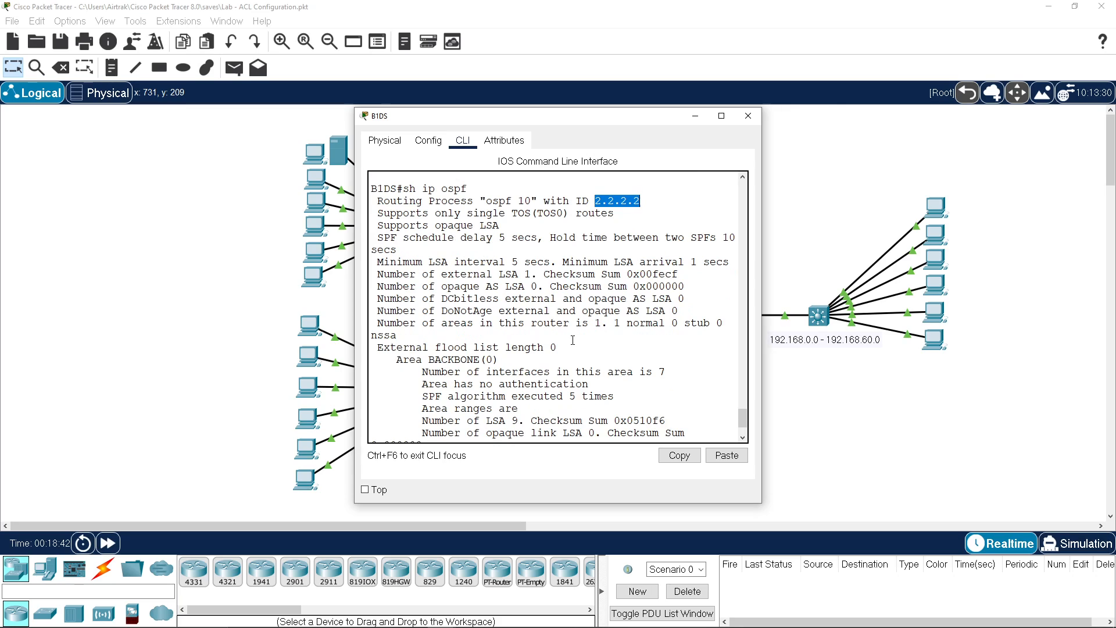
pyautogui.moveTo(548, 347); pyautogui.dragTo(620, 343)
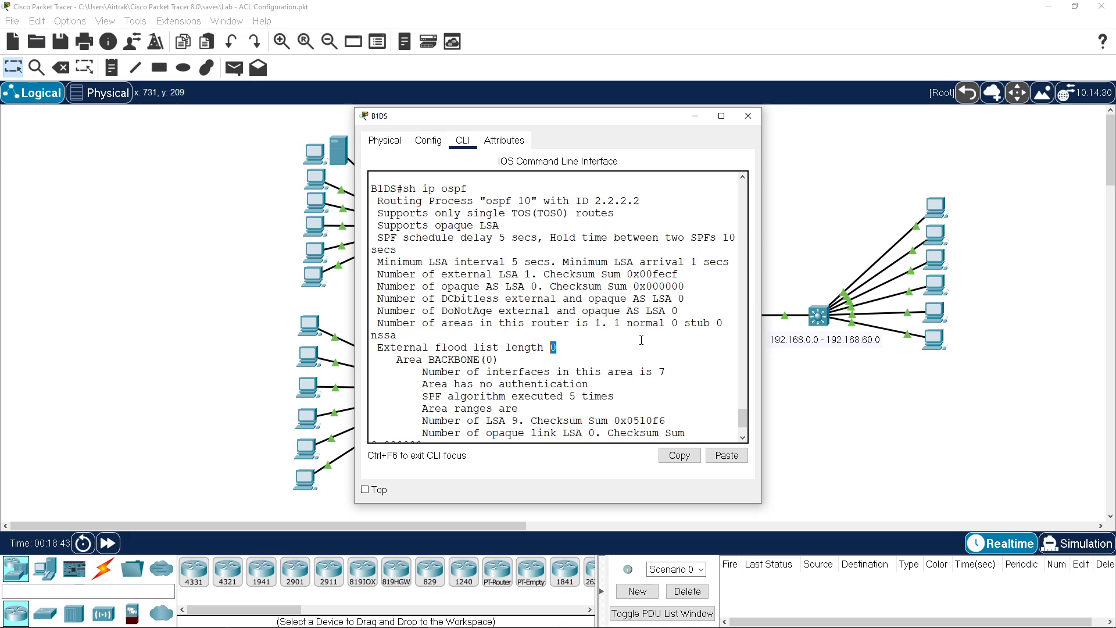
pyautogui.click(641, 340)
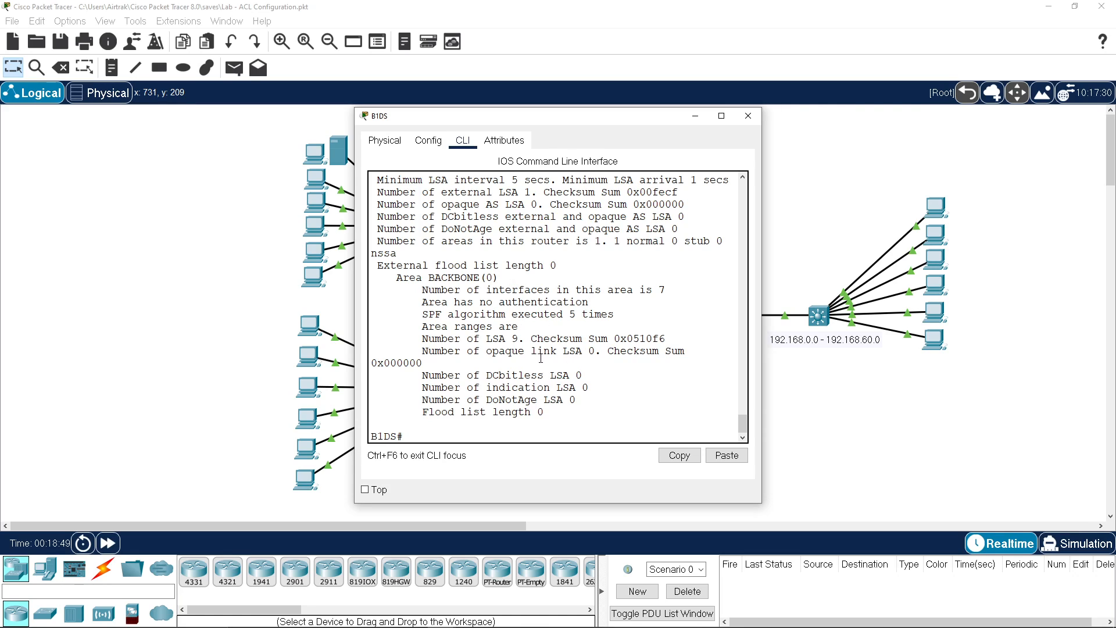
pyautogui.scroll(2, 541, 358)
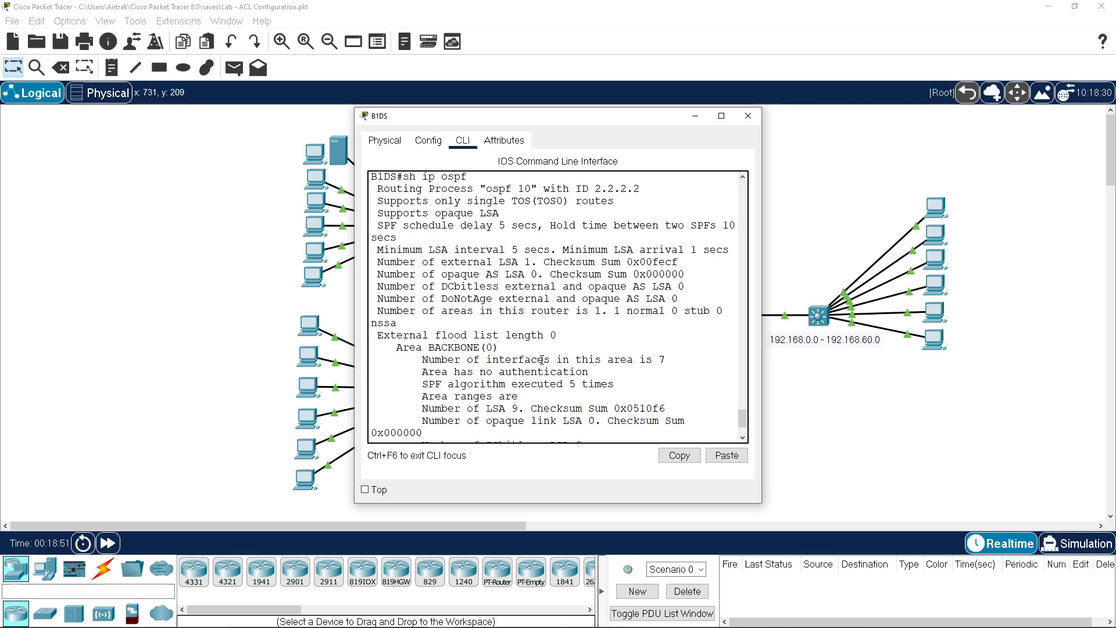
pyautogui.scroll(1, 542, 360)
pyautogui.scroll(-3, 541, 360)
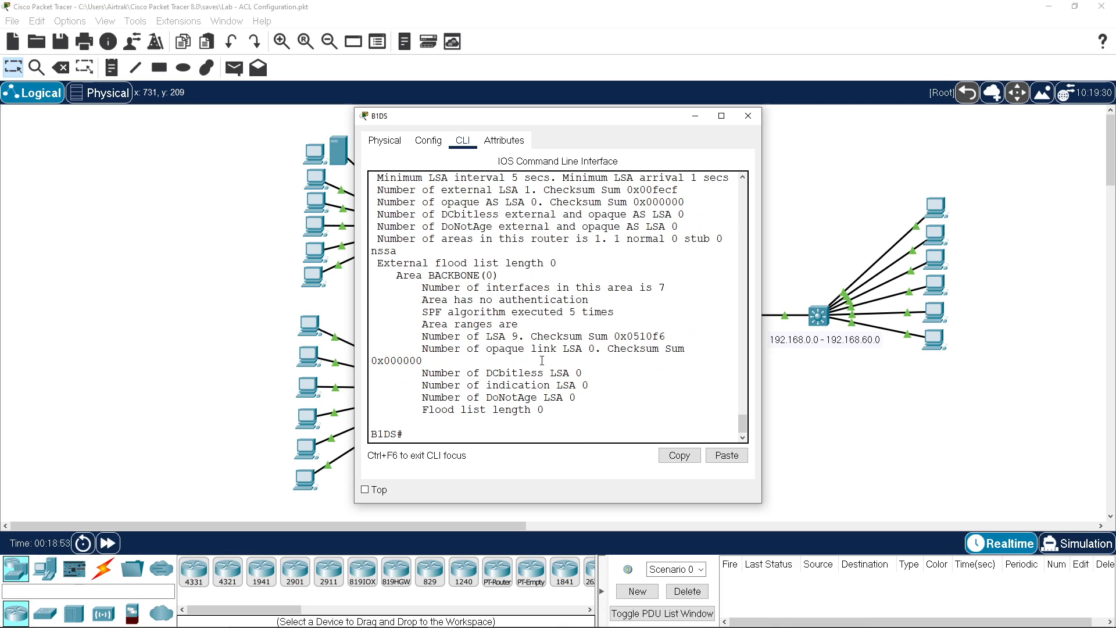
# Step: Display B1DS's running configuration with sh run and page through to the OSPF routing section
pyautogui.write('sh run')
pyautogui.press('Return')
pyautogui.press('space')
pyautogui.press('space')
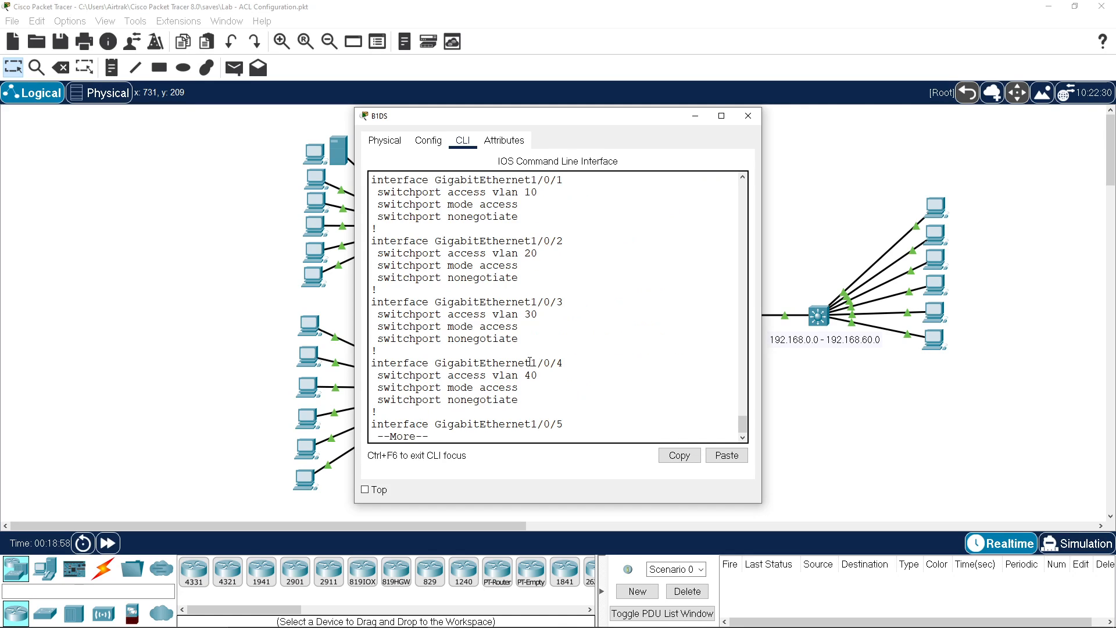
pyautogui.press('space')
pyautogui.press('space')
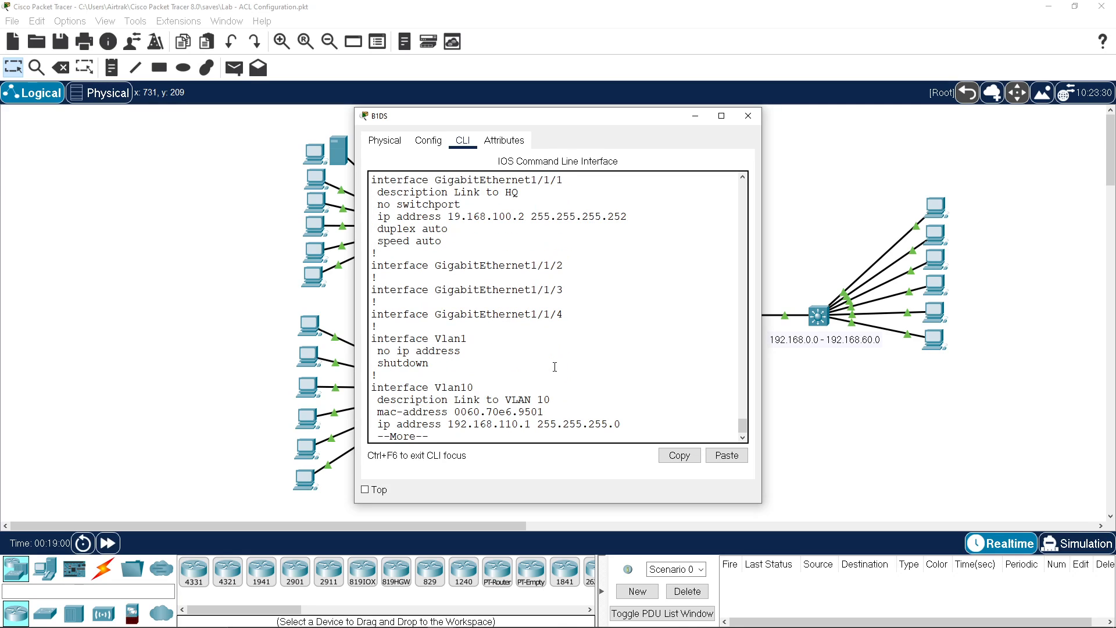
pyautogui.press('space')
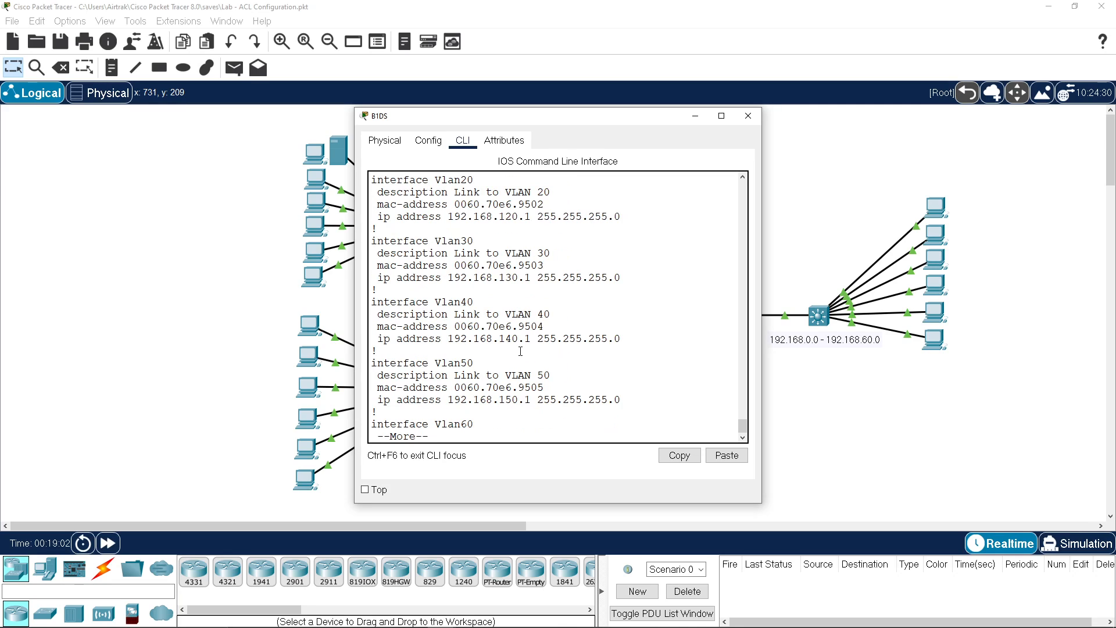
pyautogui.press('space')
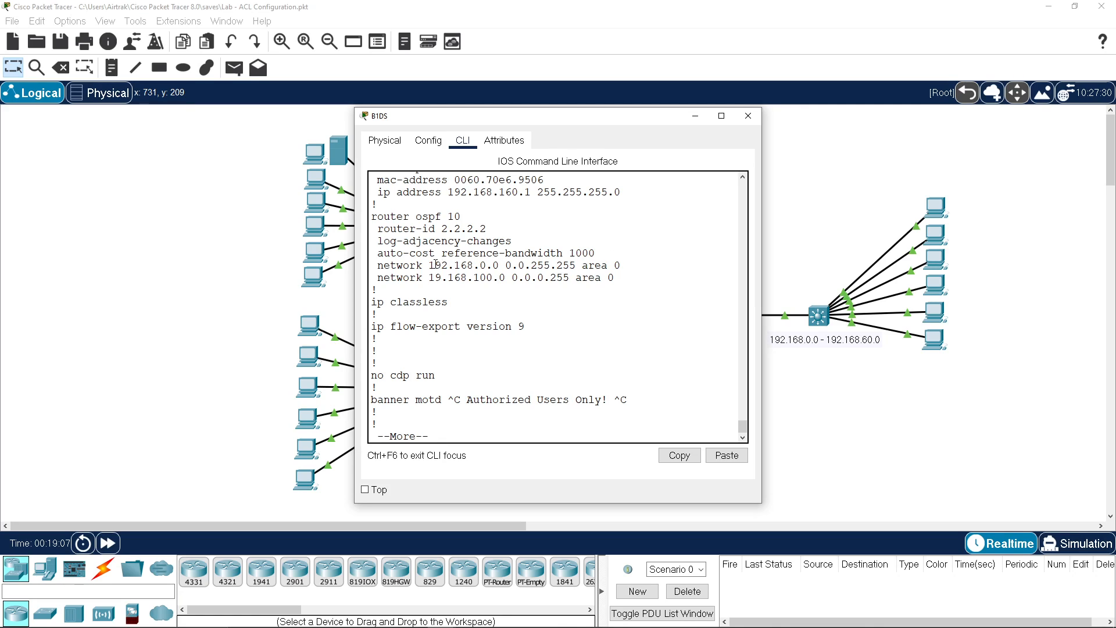
# Step: Inspect the 192.168.0.0 0.0.255.255 area 0 network statements and Vlan10 address, then page to the end
pyautogui.moveTo(429, 265); pyautogui.dragTo(624, 266)
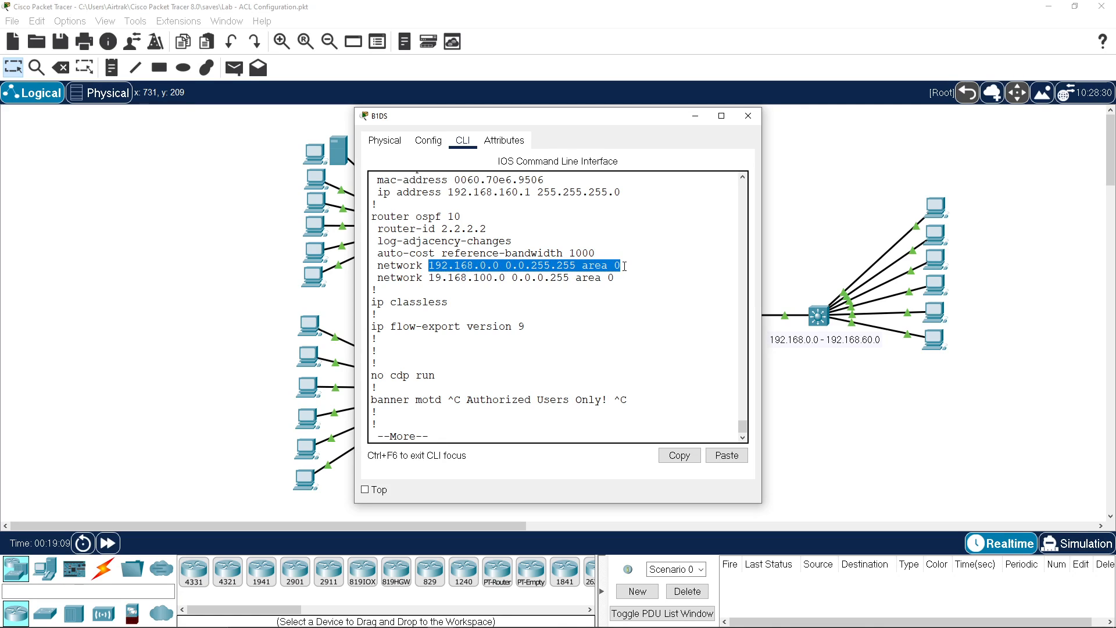
pyautogui.moveTo(429, 278); pyautogui.dragTo(621, 271)
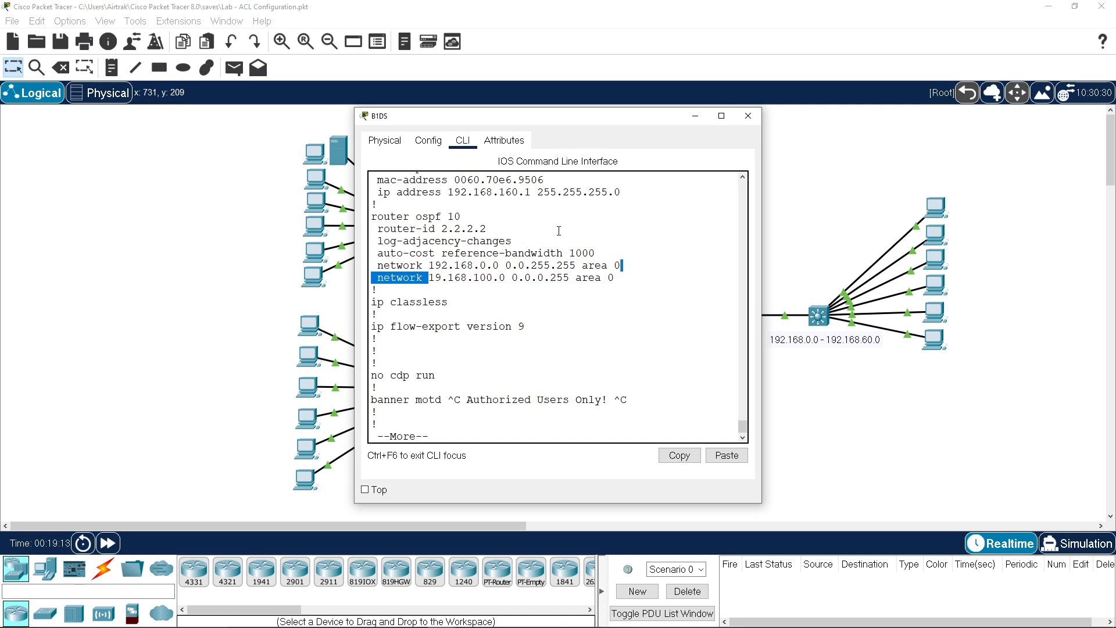
pyautogui.scroll(9, 554, 239)
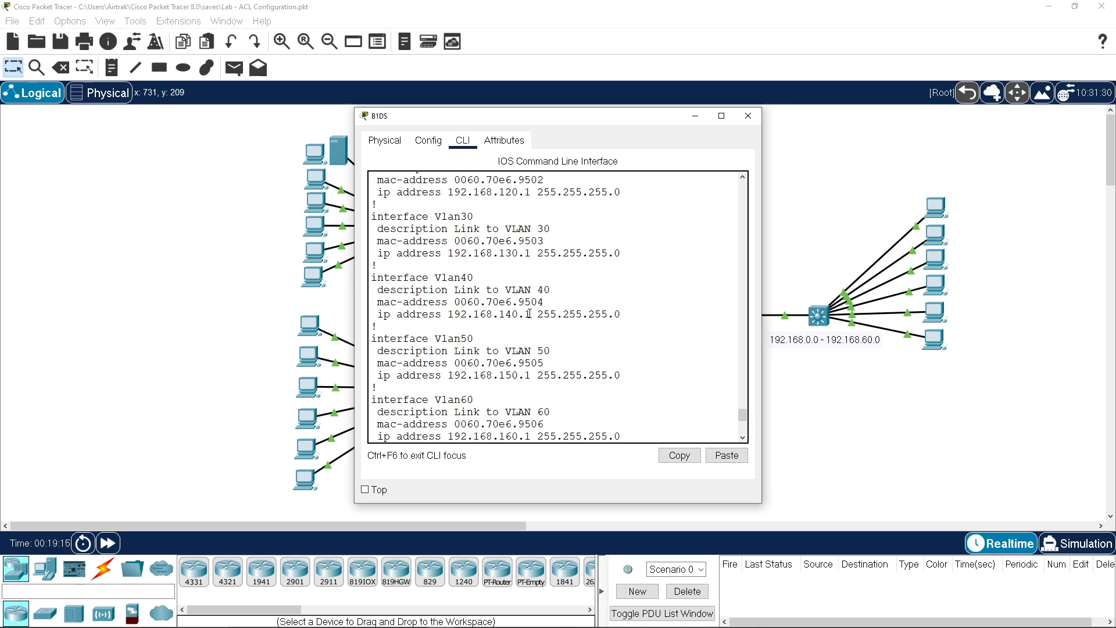
pyautogui.scroll(1, 529, 313)
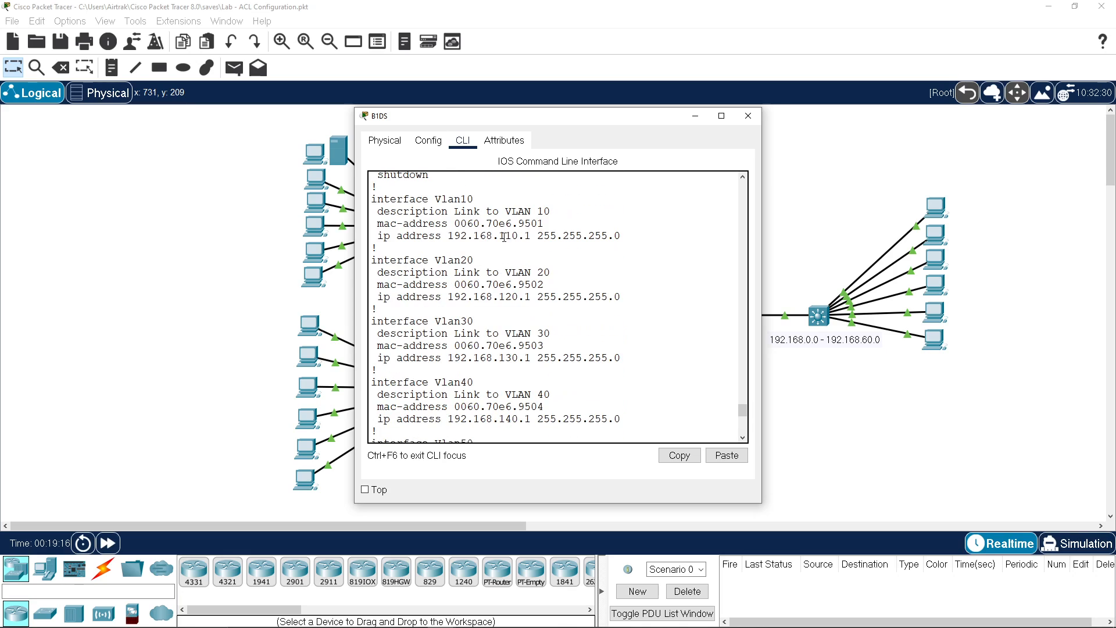
pyautogui.moveTo(498, 235); pyautogui.dragTo(539, 235)
pyautogui.scroll(-8, 479, 299)
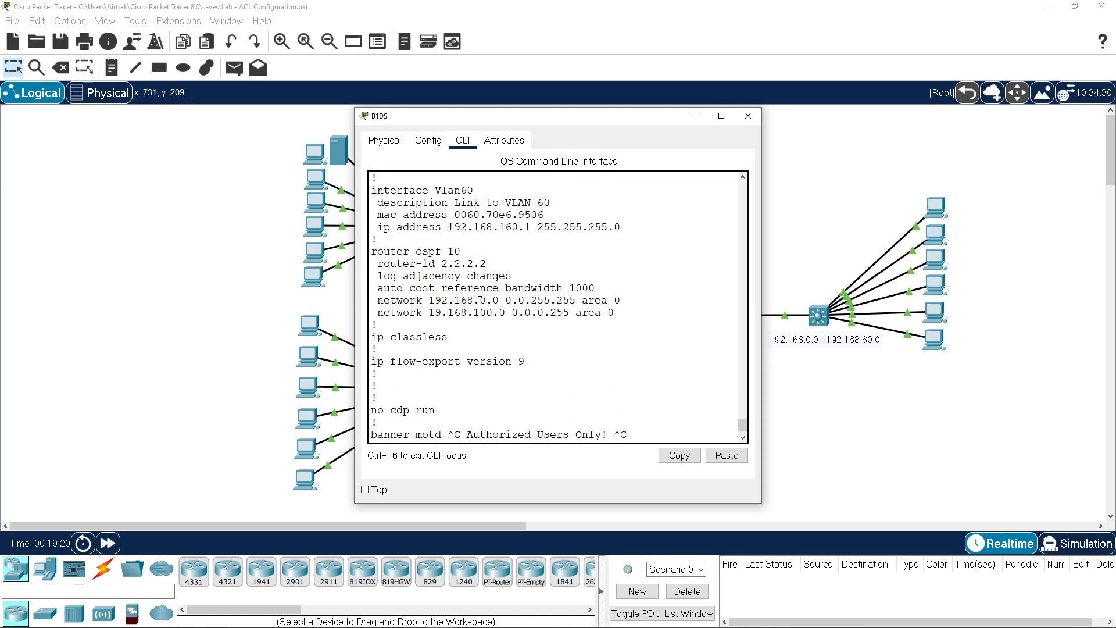
pyautogui.moveTo(435, 300); pyautogui.dragTo(635, 300)
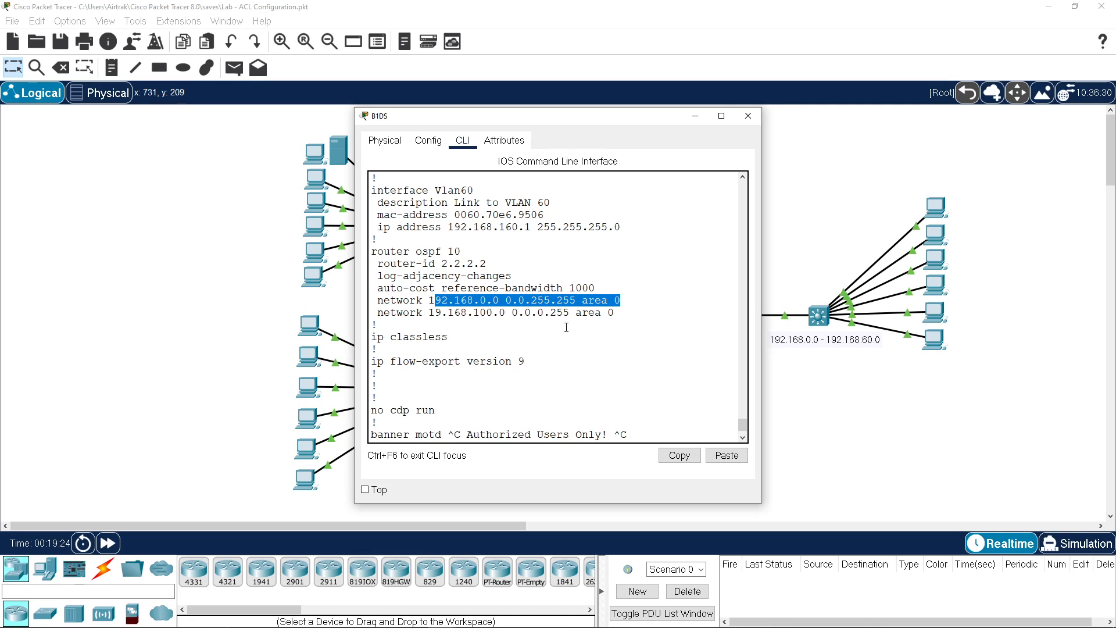
pyautogui.press('space')
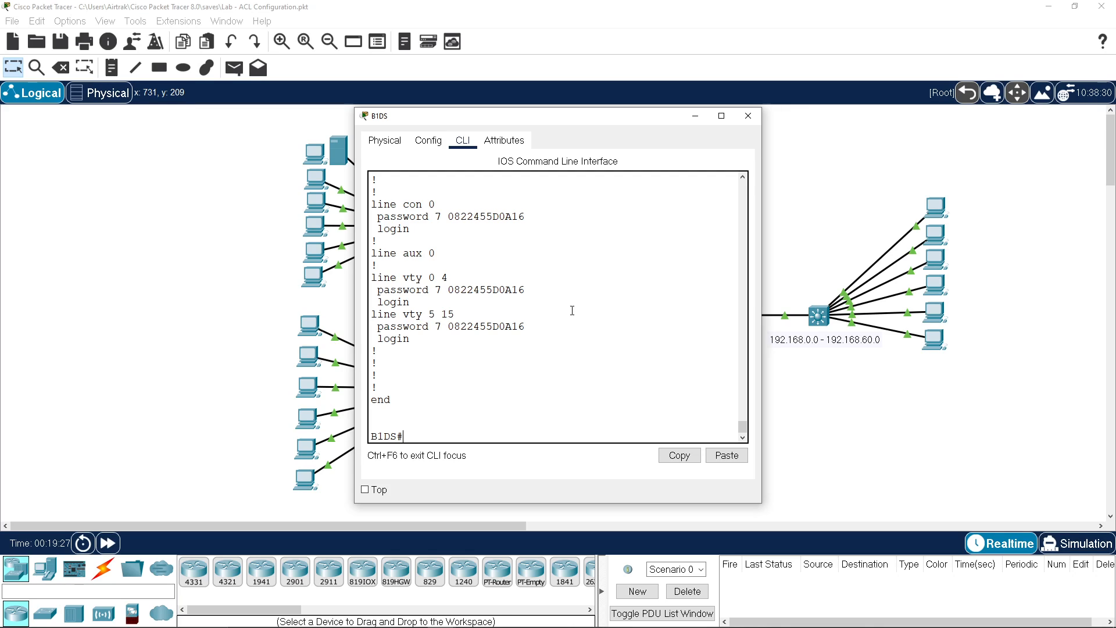
# Step: Try clearing OSPF on B1DS with clear ip ospf 10 and plain clear ip ospf
pyautogui.write('con')
pyautogui.press('BackSpace')
pyautogui.press('BackSpace')
pyautogui.press('BackSpace')
pyautogui.write('clear ip ospf 10')
pyautogui.press('Return')
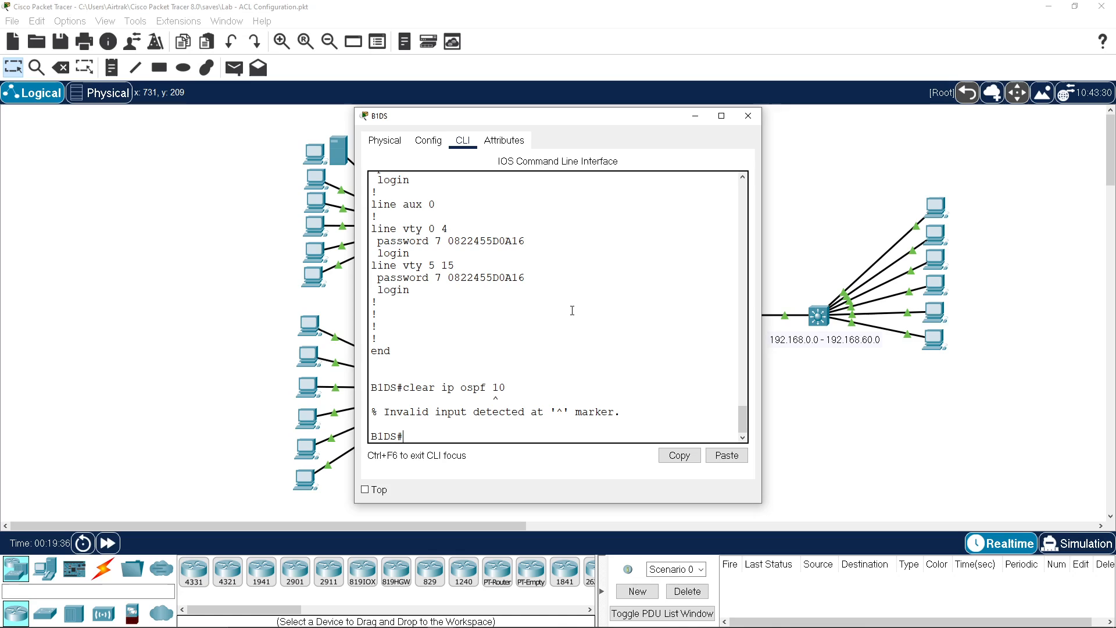
pyautogui.press('Up')
pyautogui.press('BackSpace')
pyautogui.press('BackSpace')
pyautogui.press('Return')
# Step: Run clear ip ospf process and answer y to reset all OSPF processes
pyautogui.press('Up')
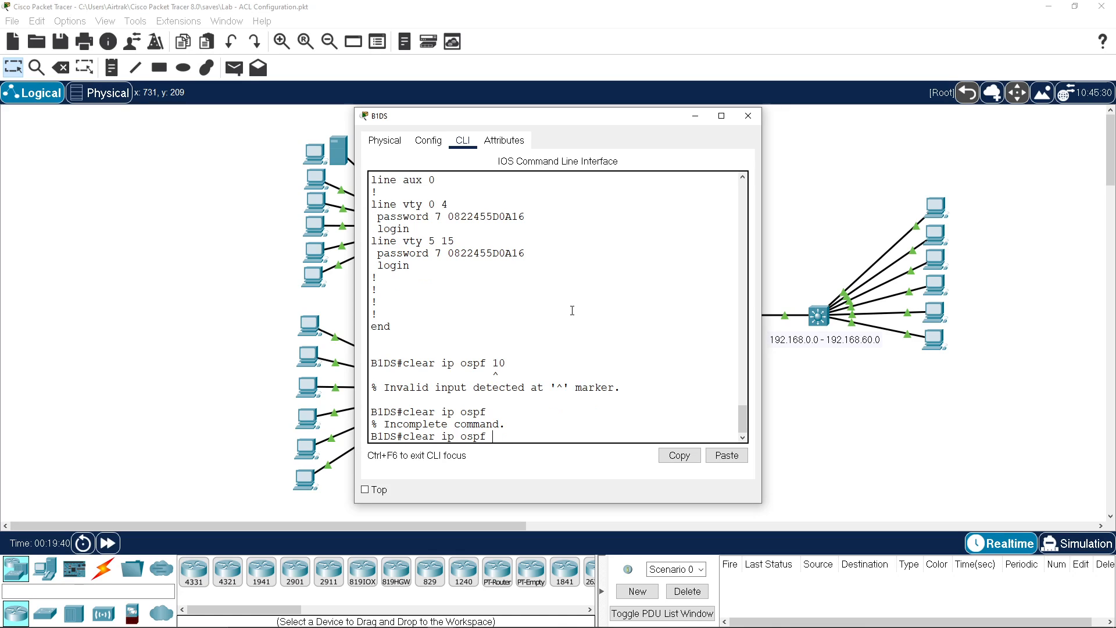
pyautogui.write('?')
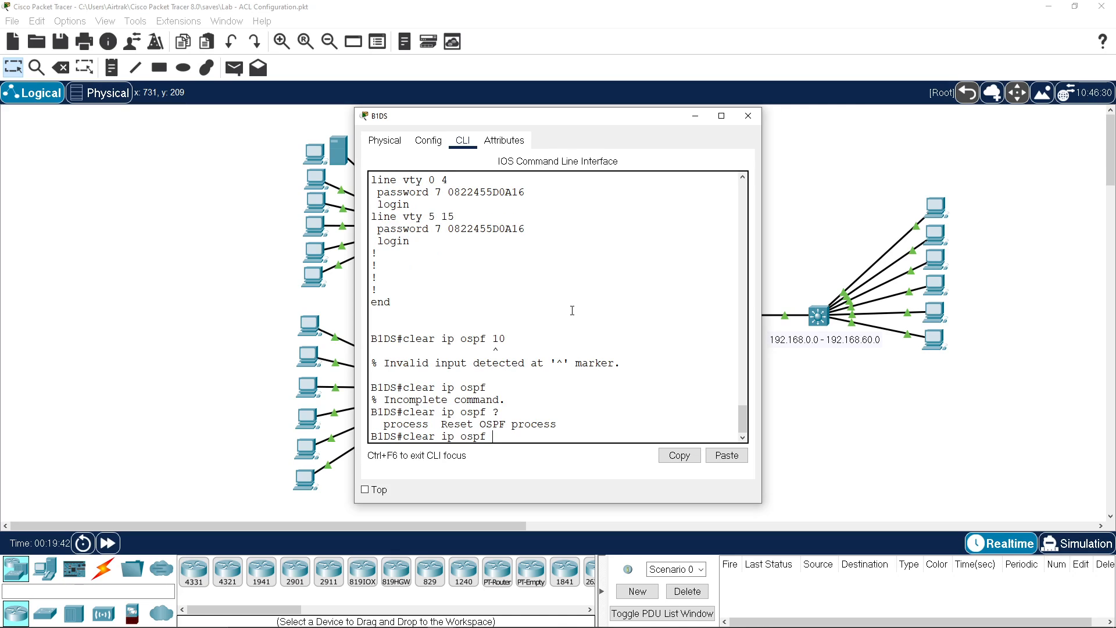
pyautogui.write('pr')
pyautogui.press('Tab')
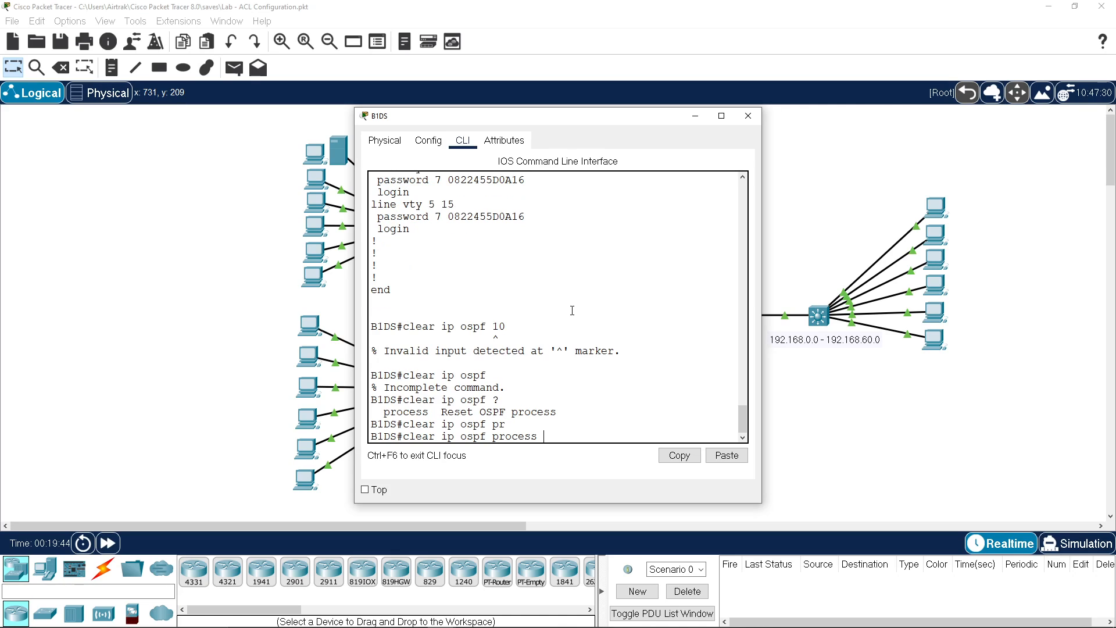
pyautogui.write('10')
pyautogui.press('Return')
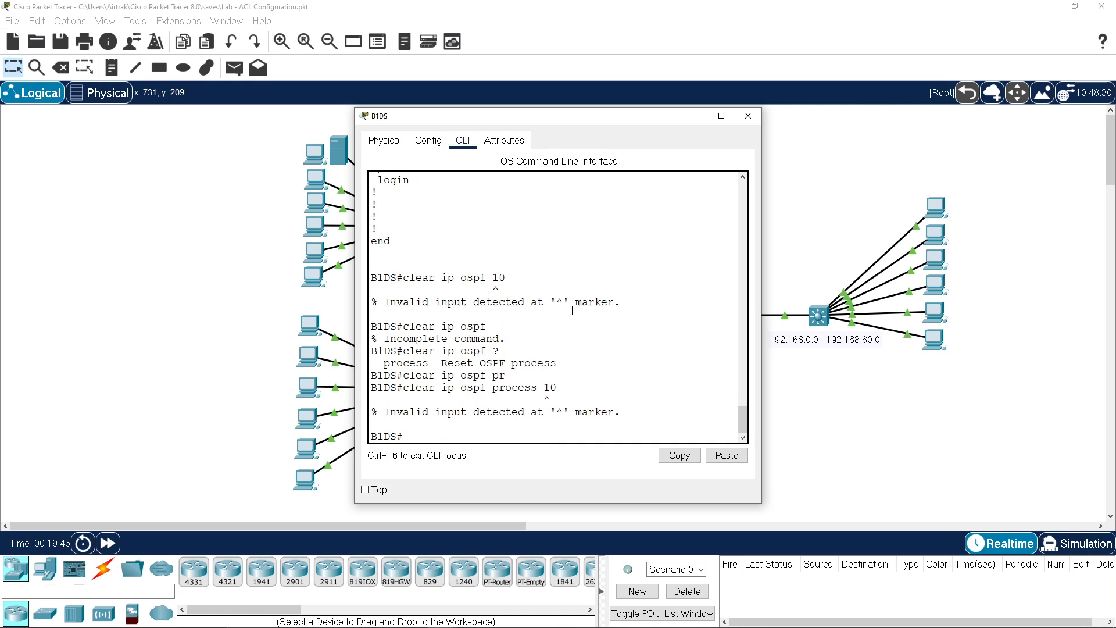
pyautogui.press('Up')
pyautogui.press('BackSpace')
pyautogui.press('BackSpace')
pyautogui.press('Return')
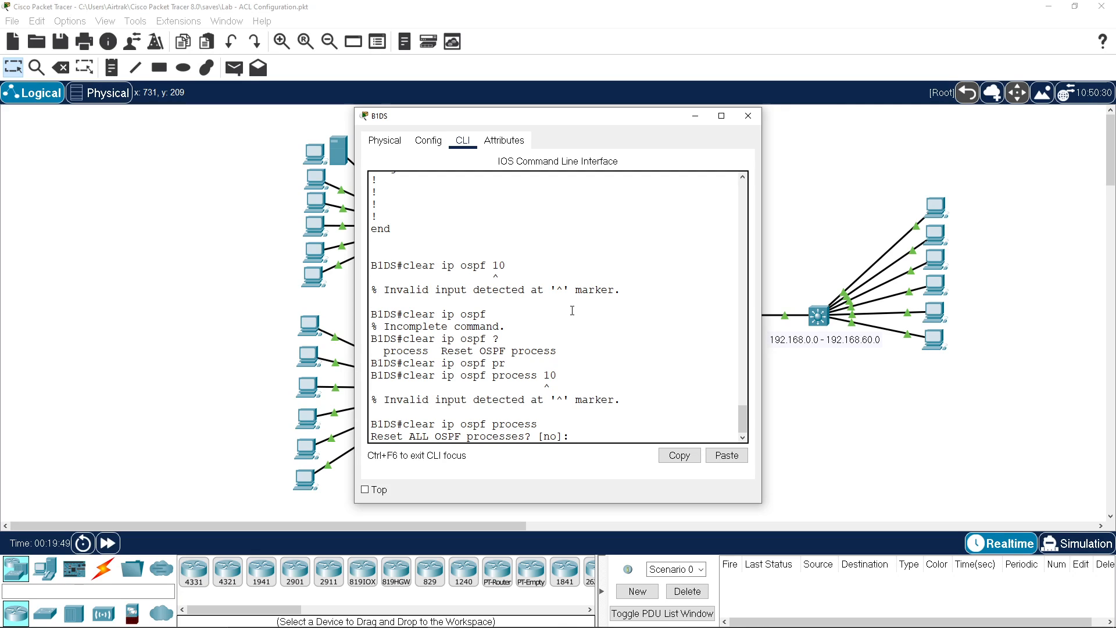
pyautogui.write('y')
pyautogui.press('Return')
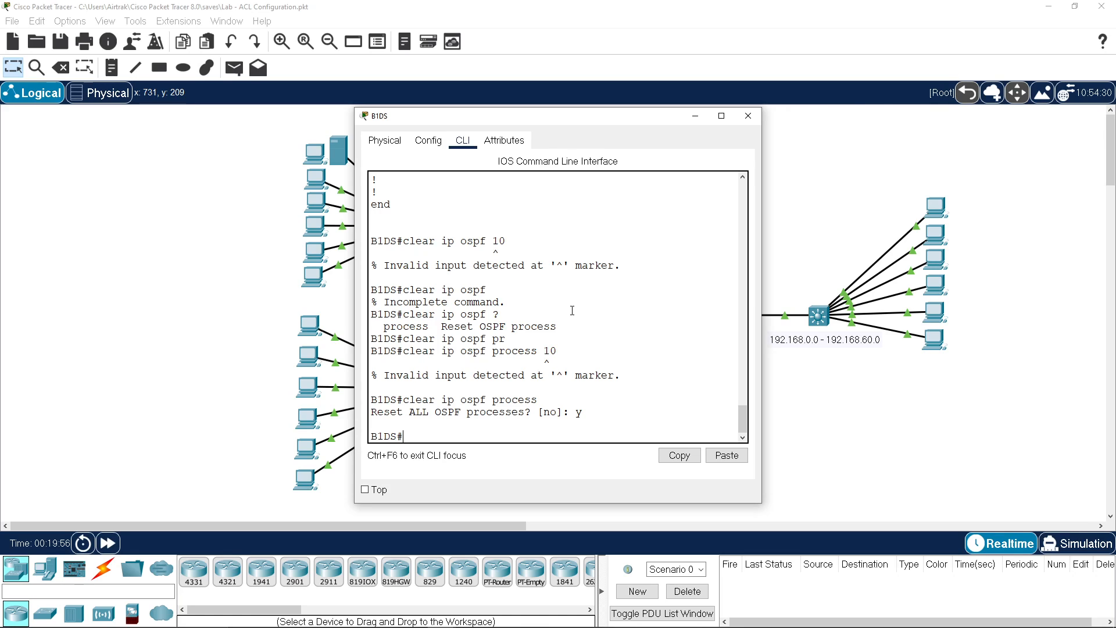
# Step: Move the B1DS console aside and scroll back through its config to the no switchport line
pyautogui.moveTo(597, 116); pyautogui.dragTo(859, 92)
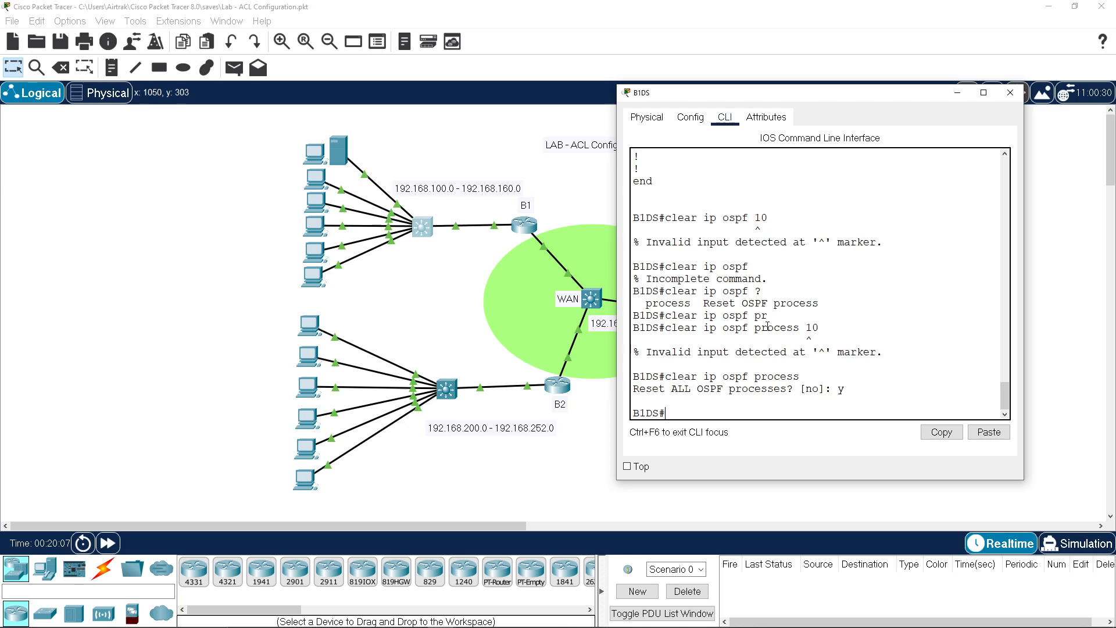
pyautogui.scroll(6, 767, 327)
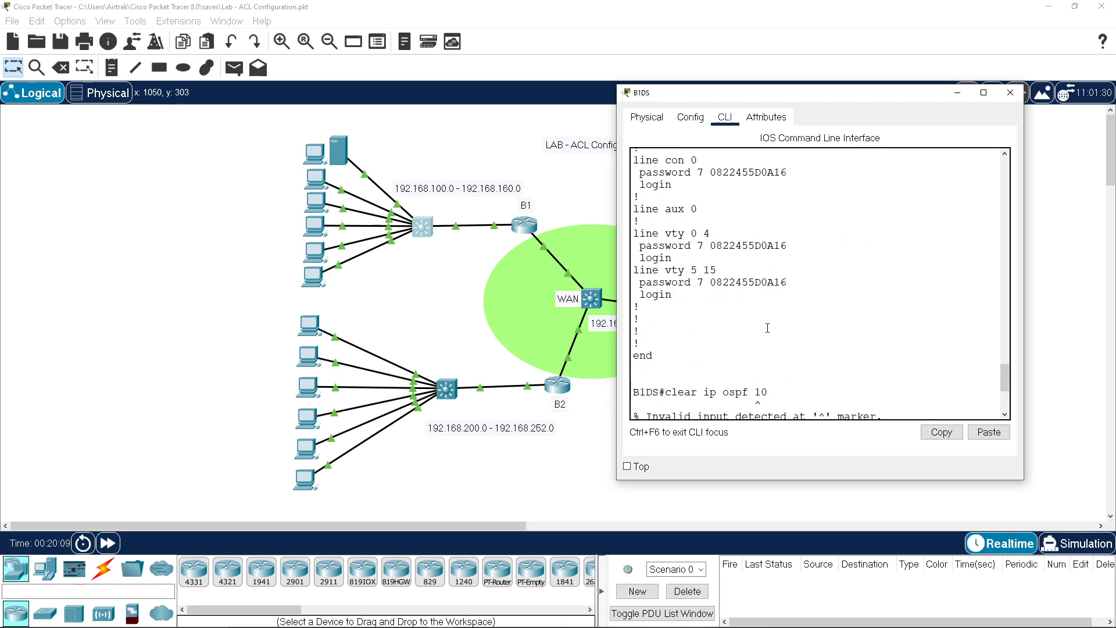
pyautogui.scroll(10, 767, 328)
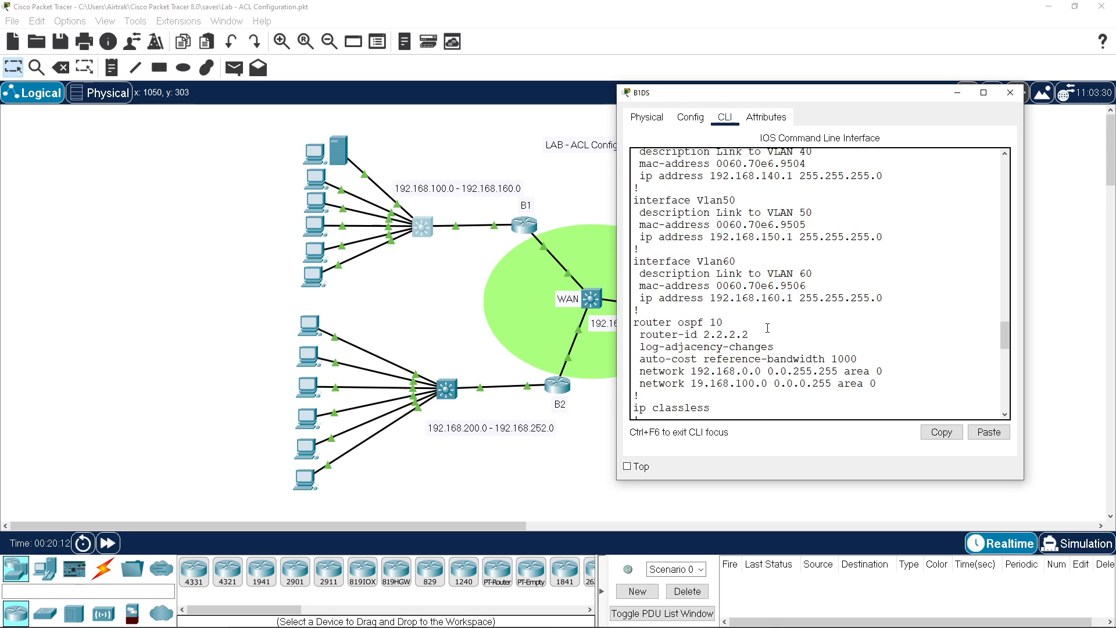
pyautogui.scroll(11, 767, 327)
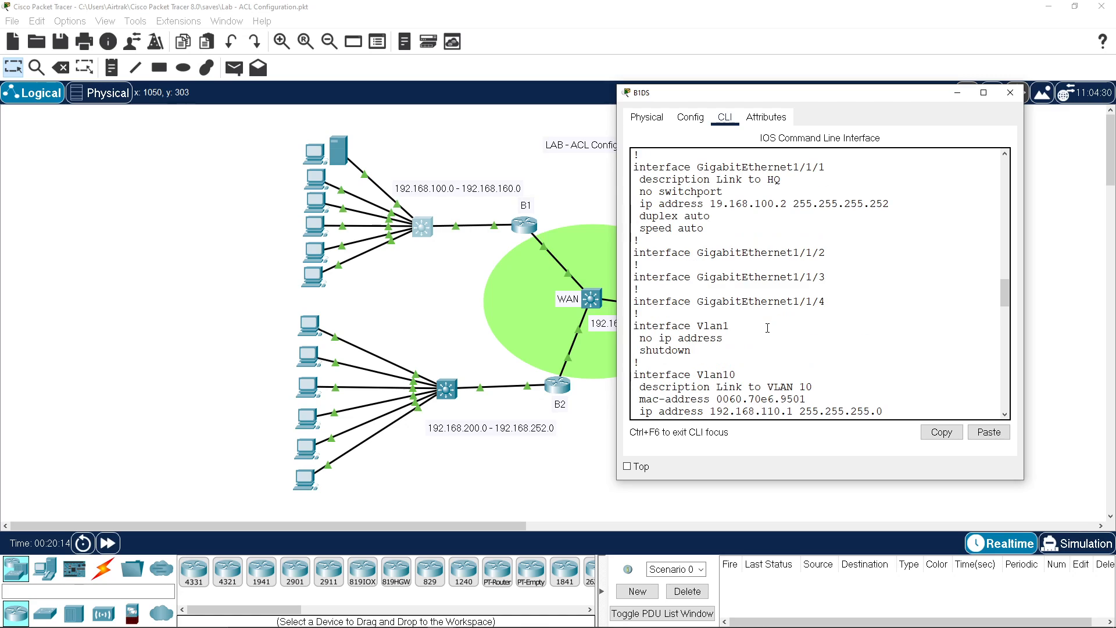
pyautogui.scroll(1, 767, 327)
pyautogui.scroll(1, 767, 327)
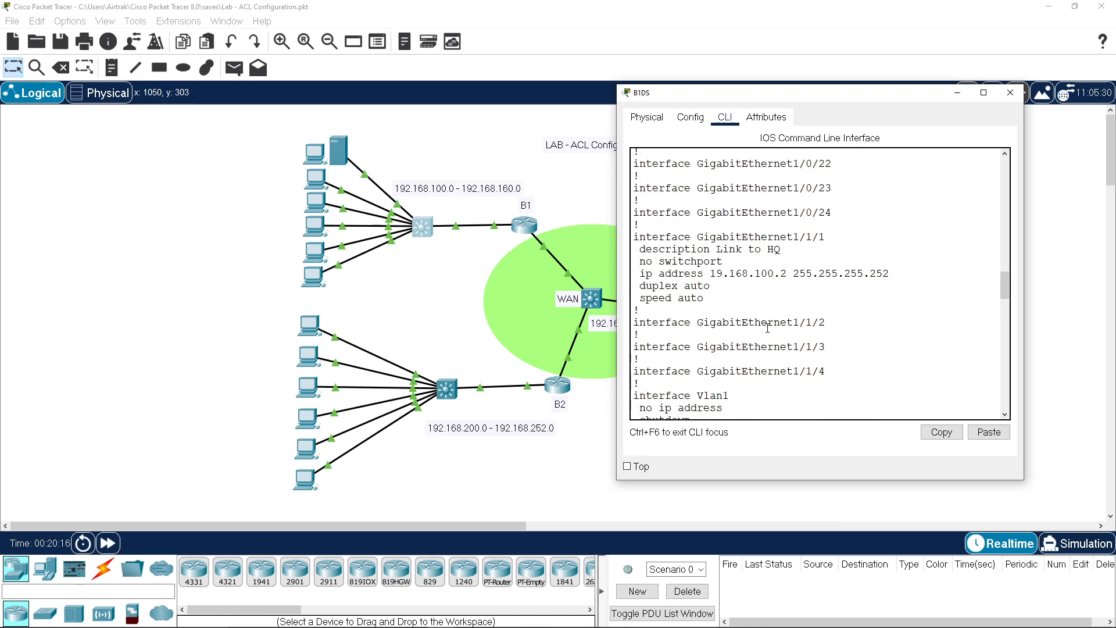
pyautogui.moveTo(793, 237); pyautogui.dragTo(836, 237)
pyautogui.moveTo(659, 261); pyautogui.dragTo(787, 276)
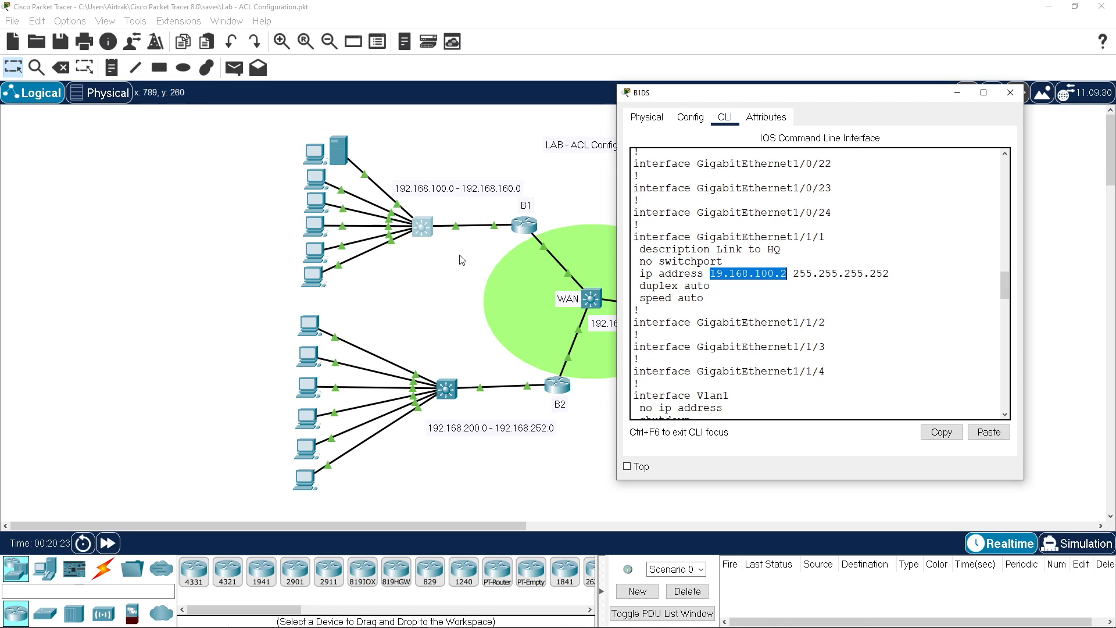
# Step: Bring router B1's console forward and type sh run at a fresh prompt
pyautogui.click(521, 226)
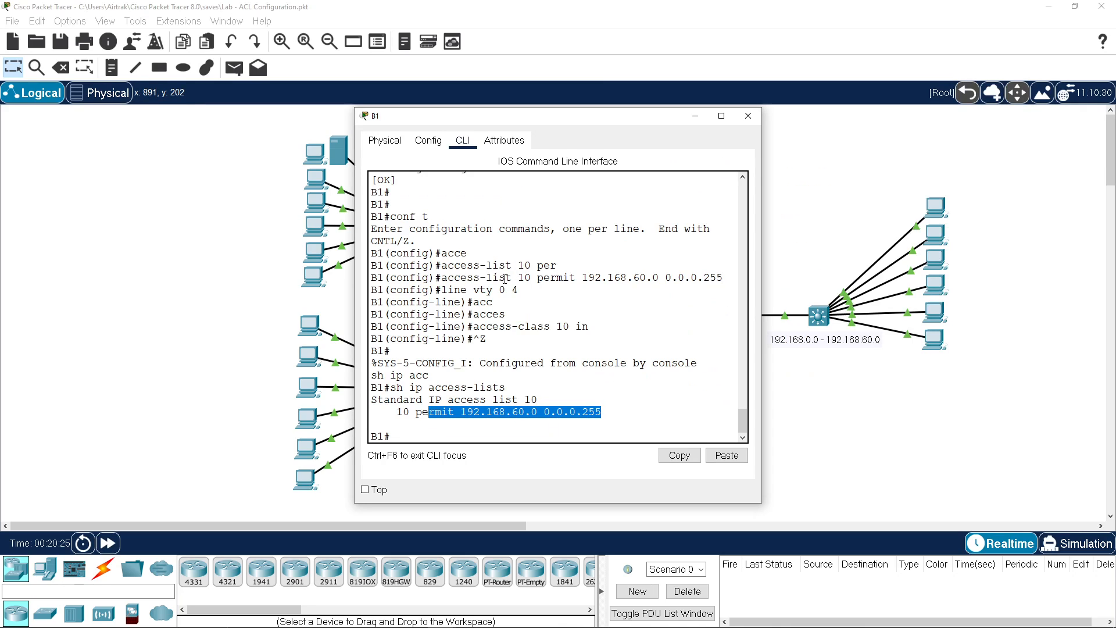
pyautogui.press('Return')
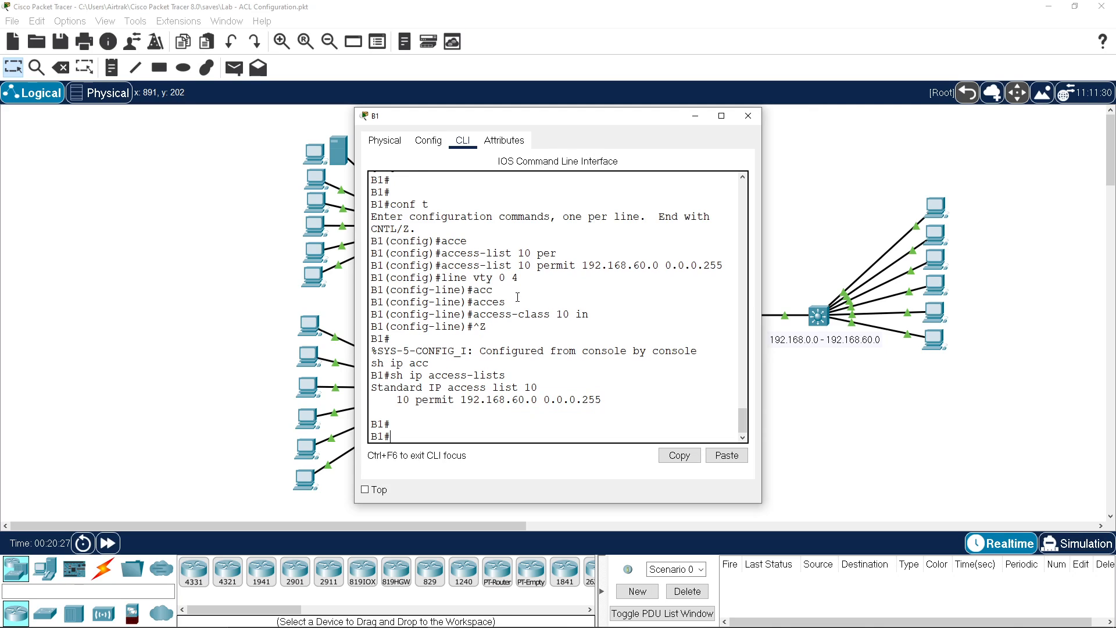
pyautogui.write('sh run')
# Step: Run show running-config on B1 and page through, highlighting the WAN link's address and mask
pyautogui.press('Return')
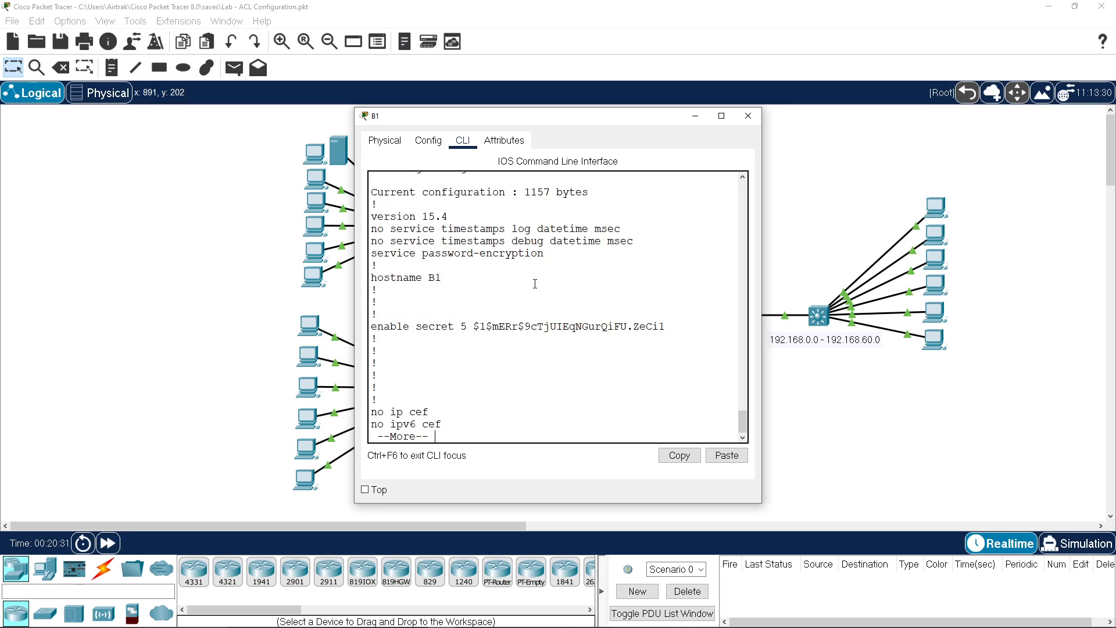
pyautogui.press('space')
pyautogui.press('space')
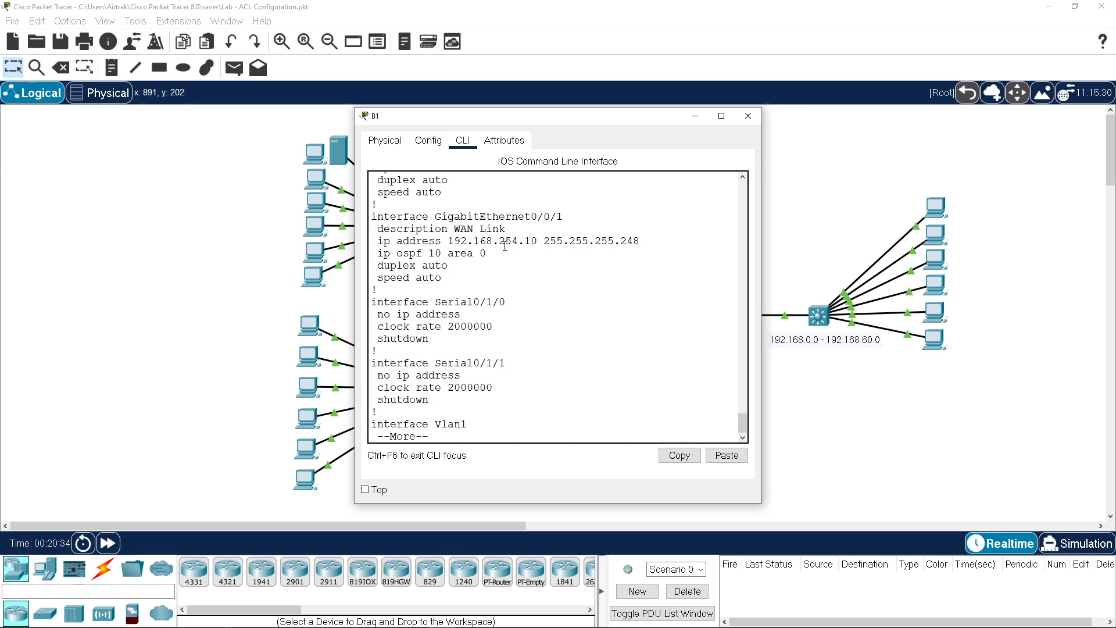
pyautogui.moveTo(454, 241); pyautogui.dragTo(645, 244)
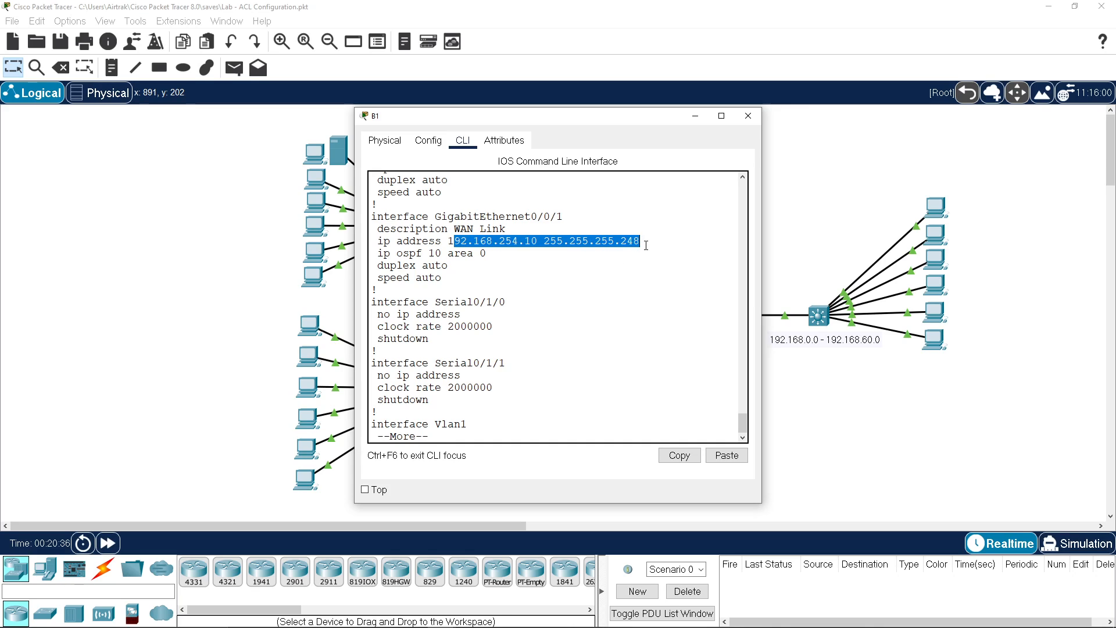
pyautogui.rightClick(595, 286)
pyautogui.click(518, 267)
pyautogui.press('space')
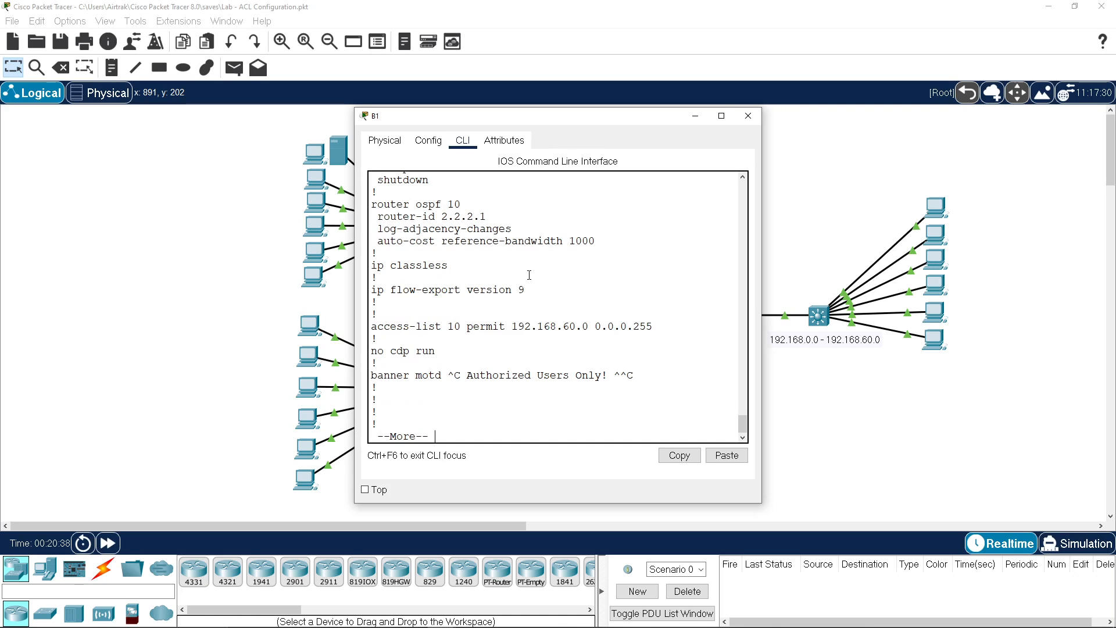
# Step: Review router ospf 10 and the LAN interface address, and copy the ip ospf 10 area 0 line
pyautogui.scroll(1, 529, 274)
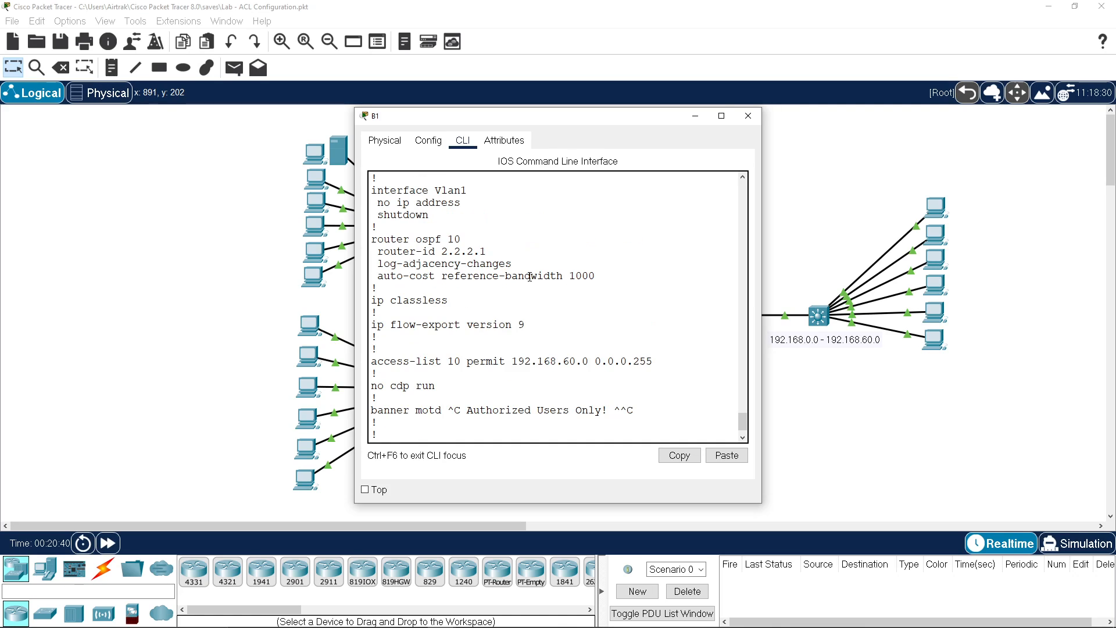
pyautogui.moveTo(447, 277); pyautogui.dragTo(457, 244)
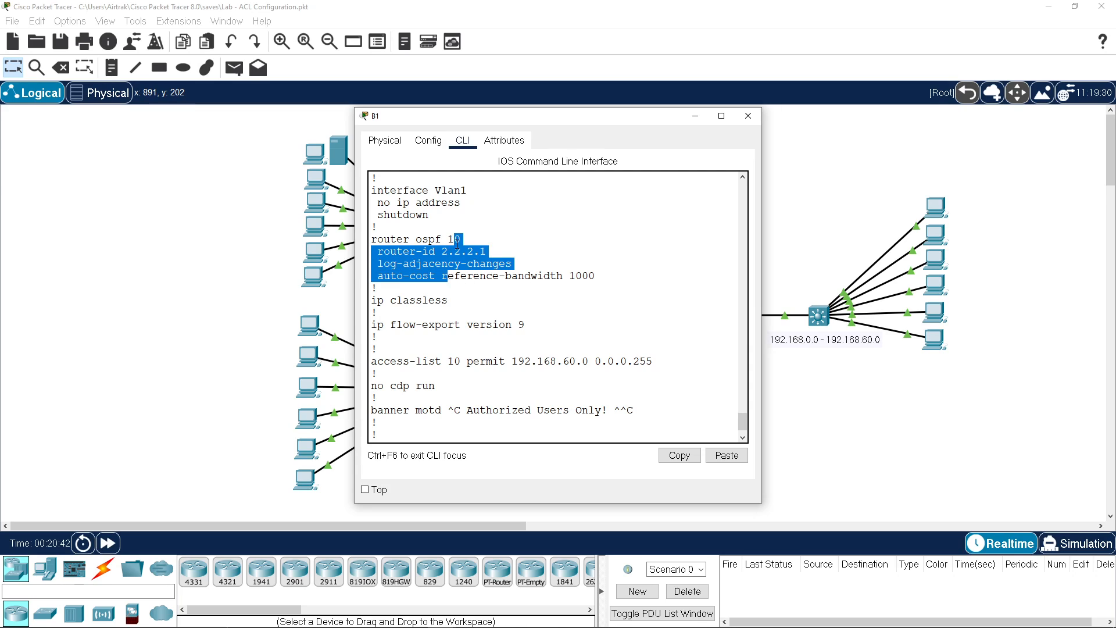
pyautogui.scroll(4, 487, 285)
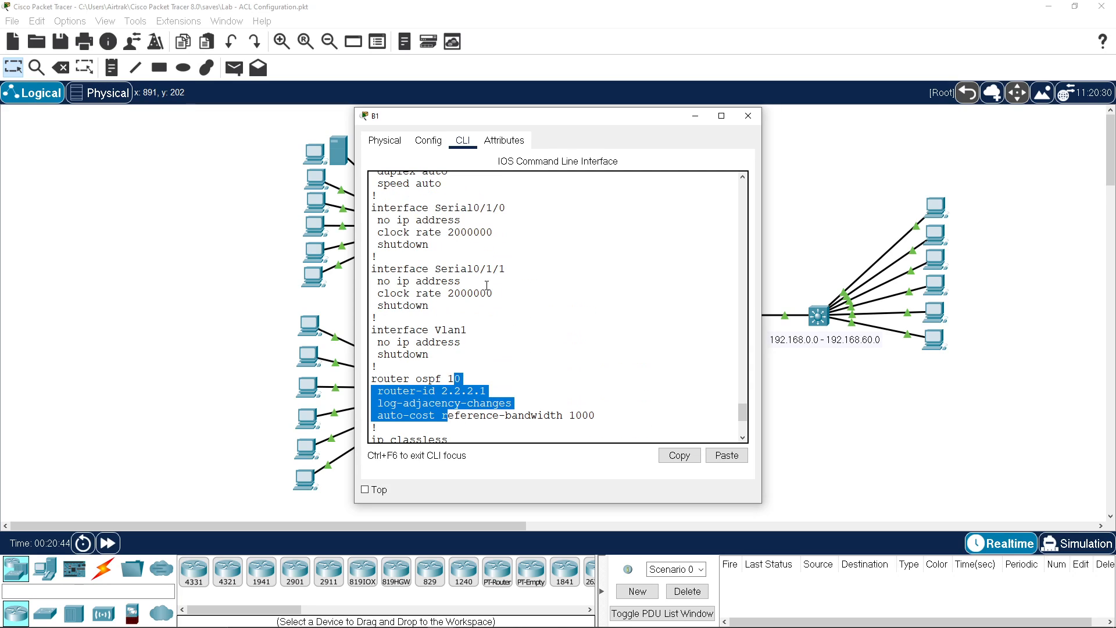
pyautogui.scroll(4, 488, 285)
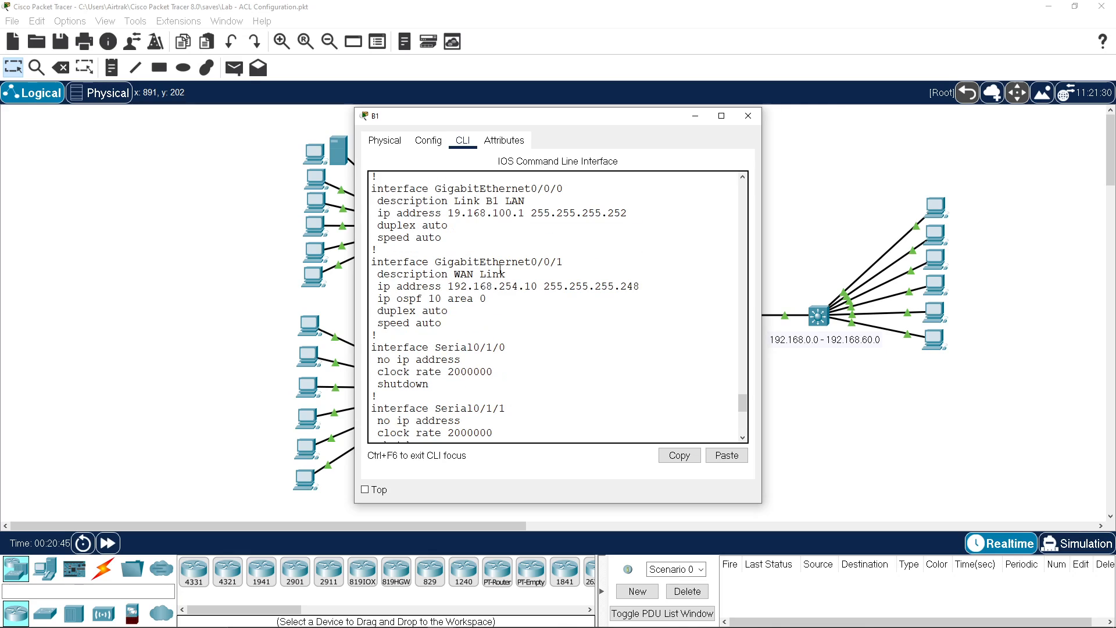
pyautogui.moveTo(454, 214); pyautogui.dragTo(526, 214)
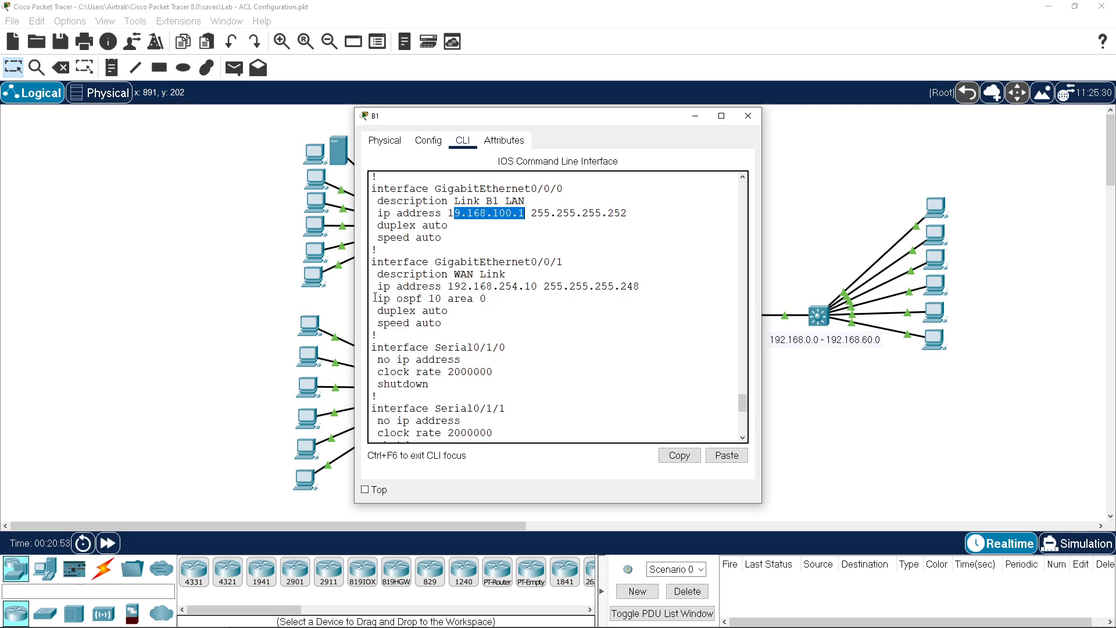
pyautogui.moveTo(375, 298); pyautogui.dragTo(487, 299)
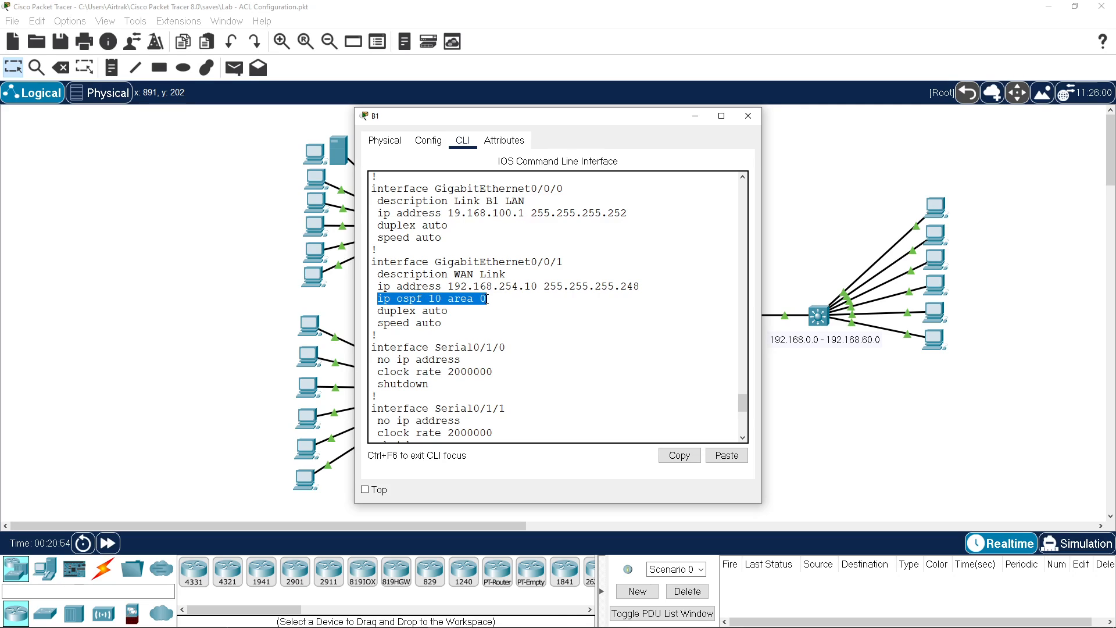
pyautogui.click(679, 456)
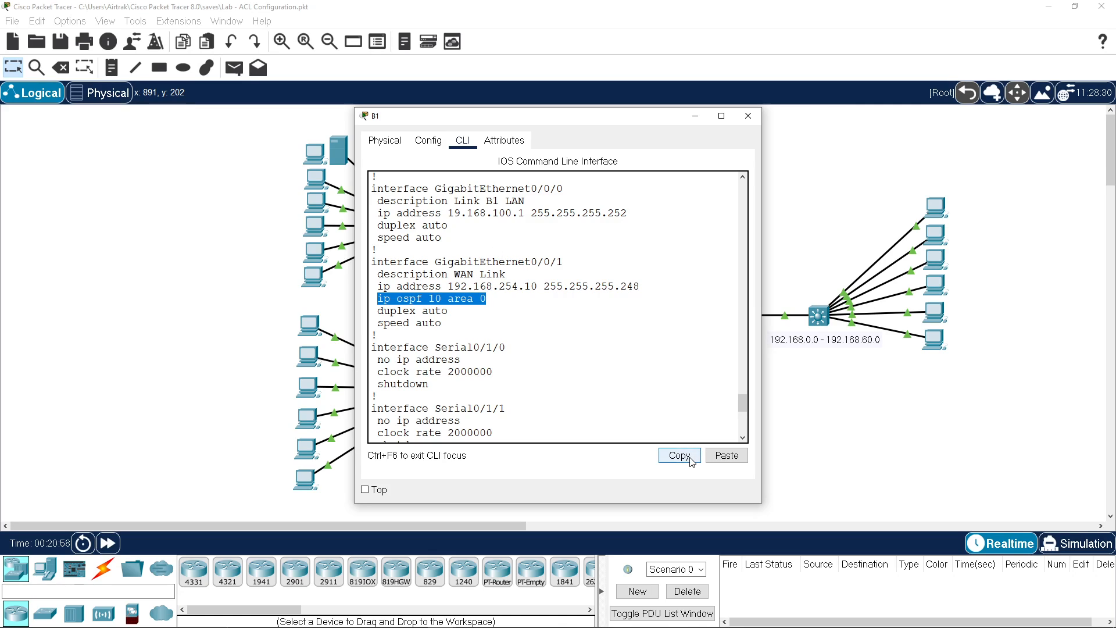
pyautogui.scroll(-3, 591, 432)
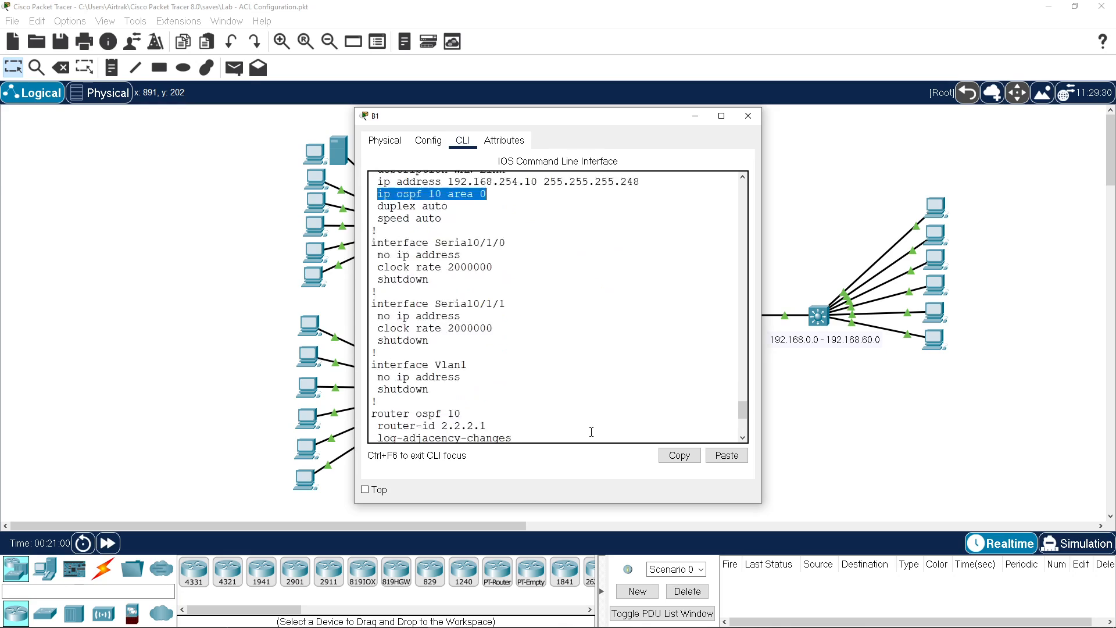
pyautogui.scroll(-5, 581, 433)
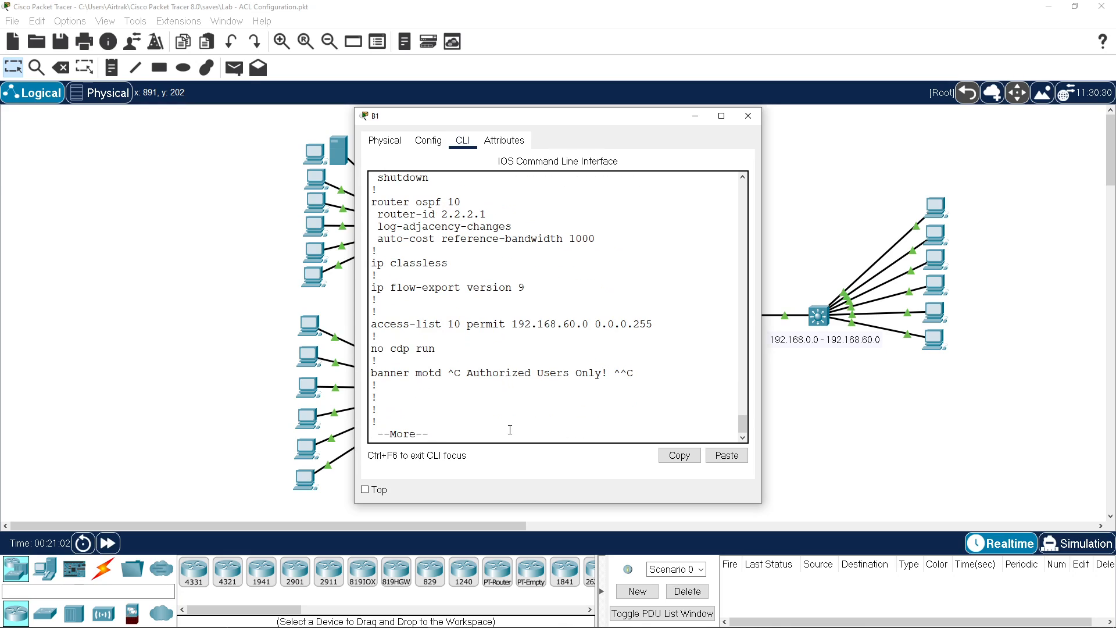
# Step: Finish B1's running config and enter configuration mode for interface g0/0/0
pyautogui.press('space')
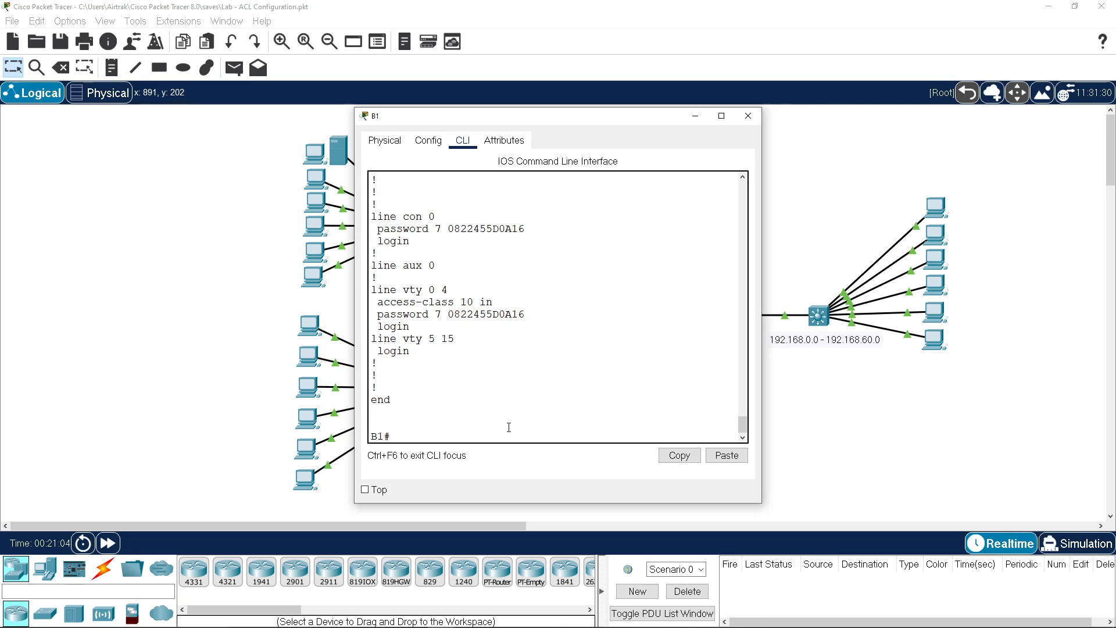
pyautogui.write('int g0/0/0')
pyautogui.press('Return')
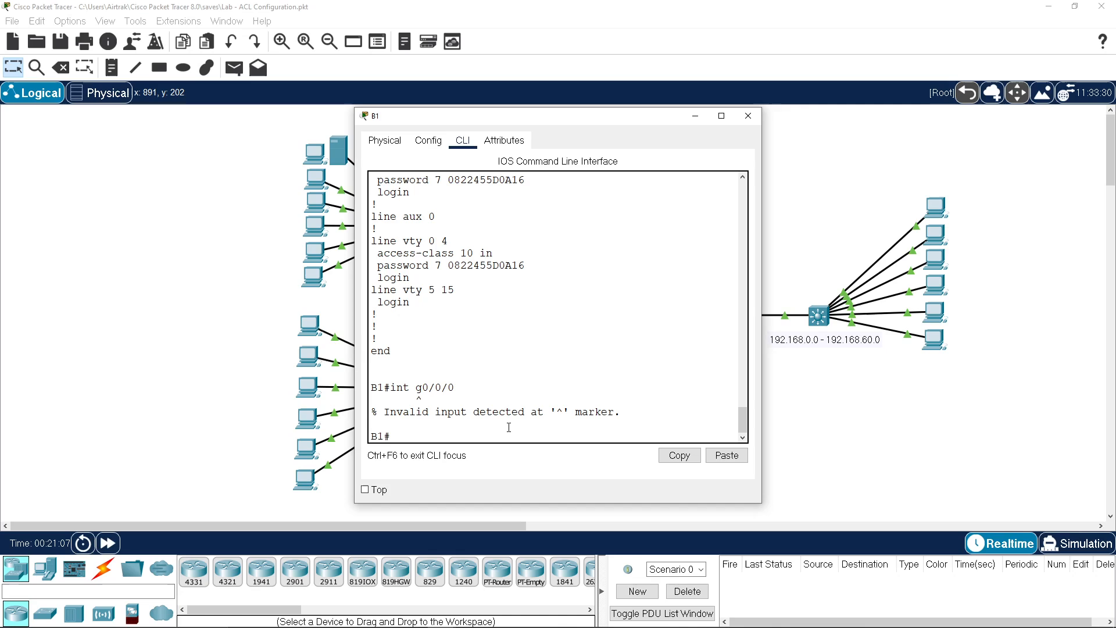
pyautogui.write('conf t')
pyautogui.press('Return')
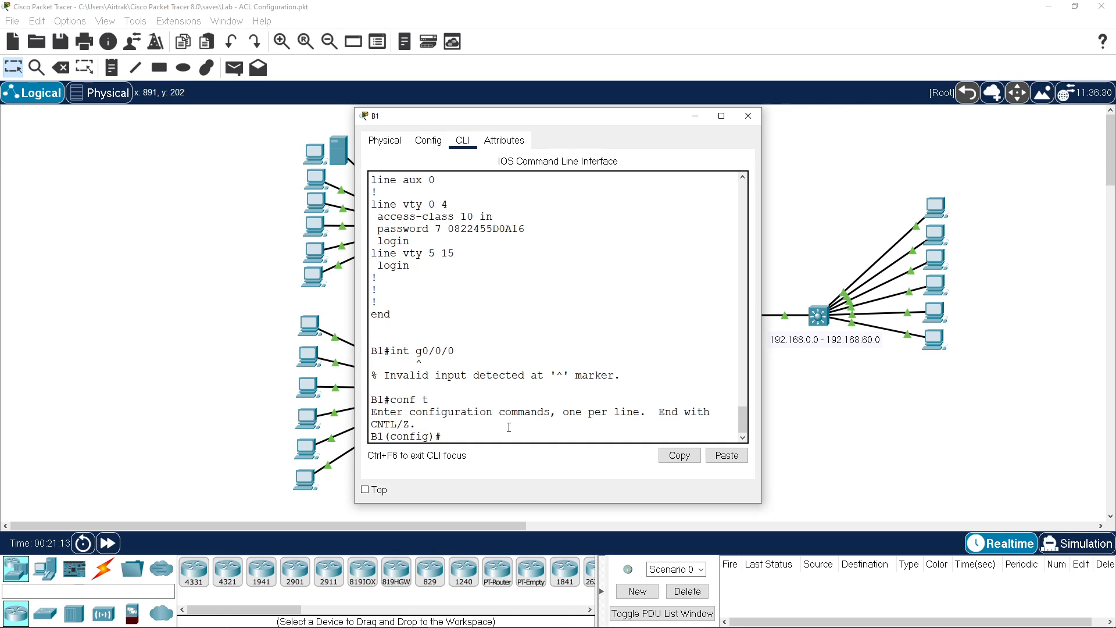
pyautogui.write('int g0/0')
pyautogui.press('BackSpace')
pyautogui.write('/0')
pyautogui.press('Return')
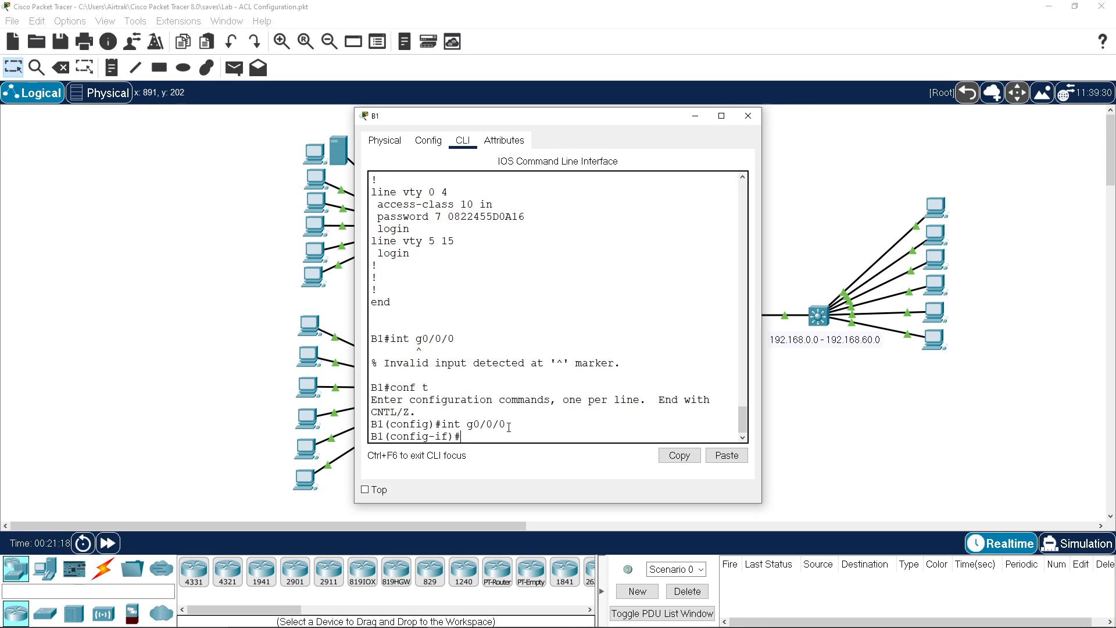
# Step: Apply ip ospf 10 area 0 on g0/0/0 and save the configuration with wr
pyautogui.click(721, 456)
pyautogui.press('Return')
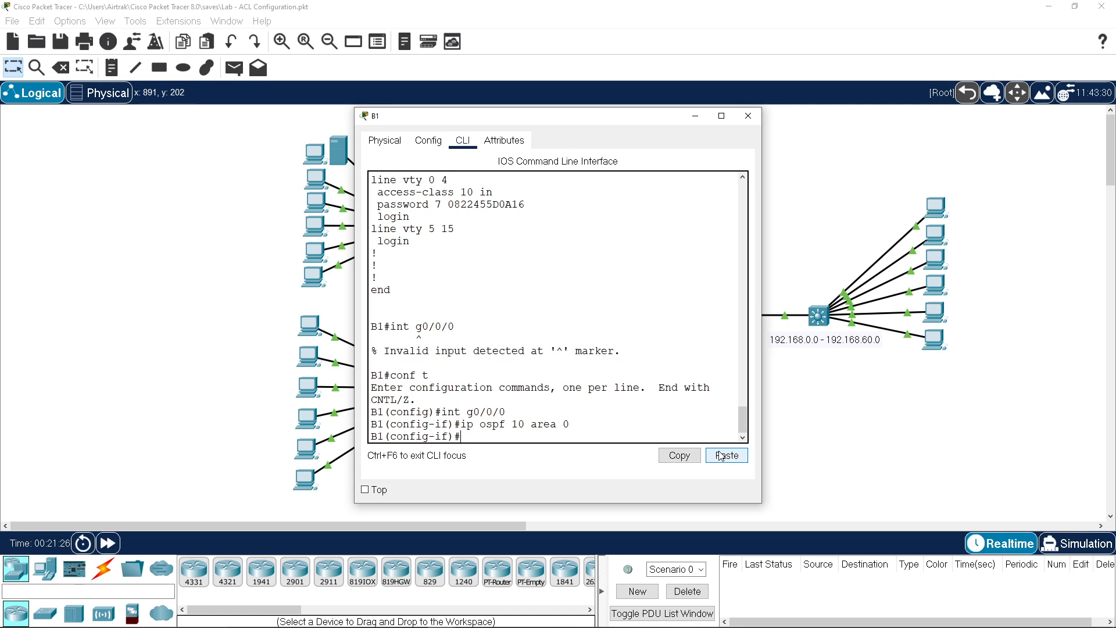
pyautogui.hotkey('ctrl', 'z')
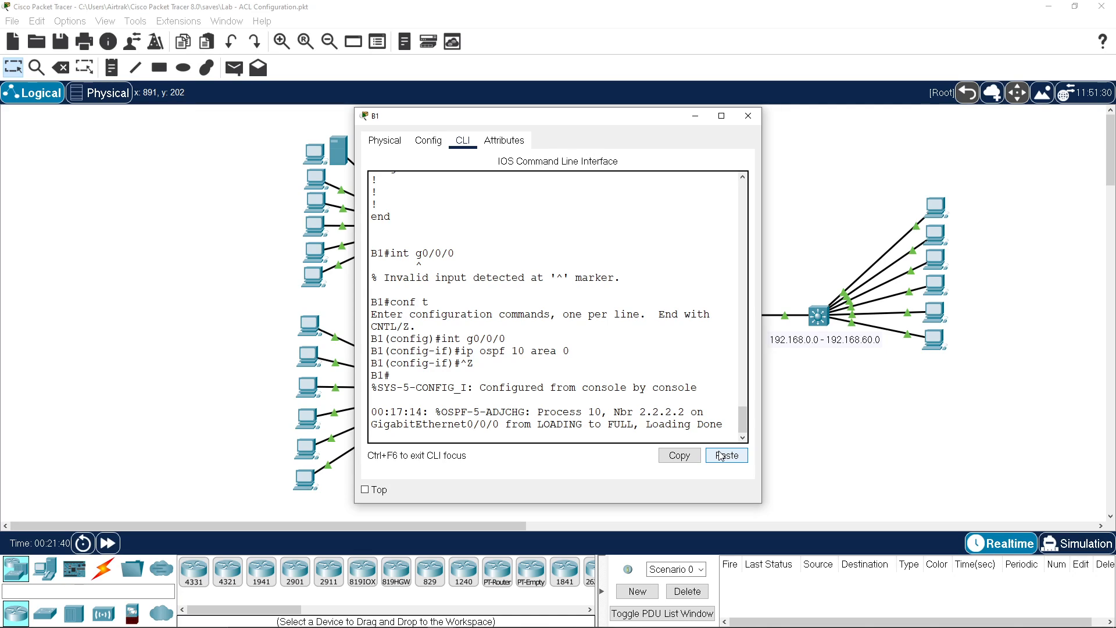
pyautogui.write('wr')
pyautogui.press('Return')
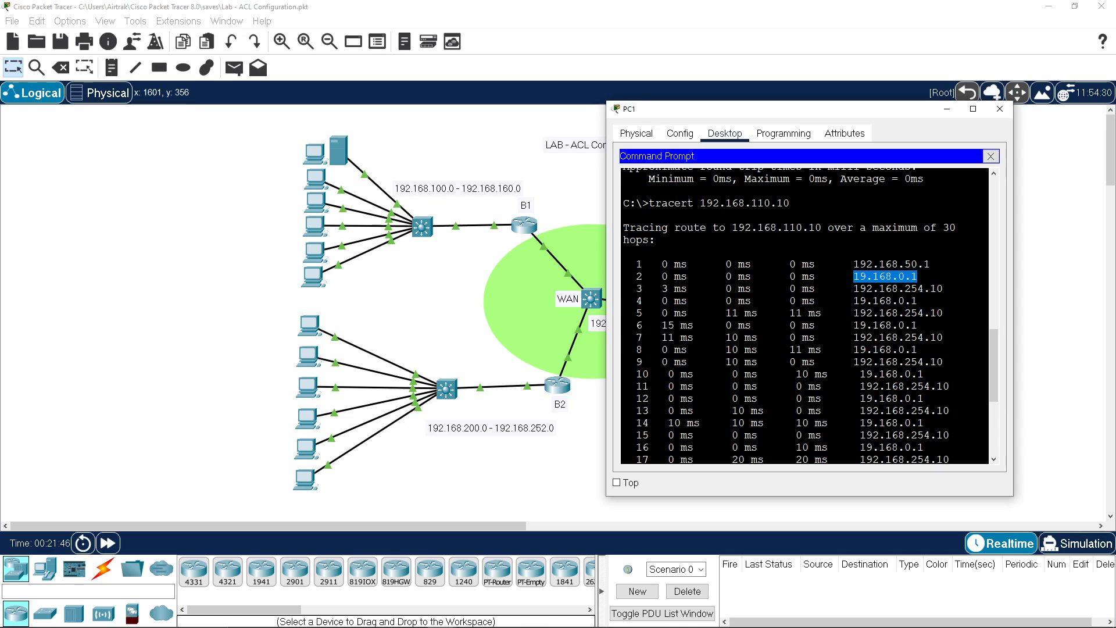
# Step: Rerun tracert 192.168.110.10 on PC1, which now reaches the server in five hops
pyautogui.press('Up')
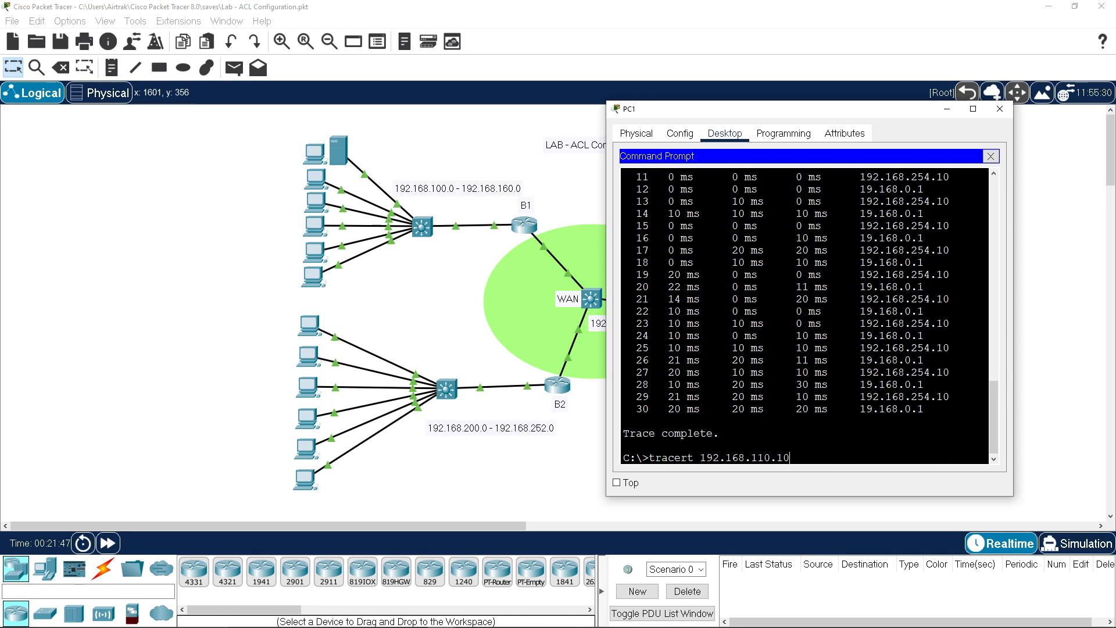
pyautogui.press('Return')
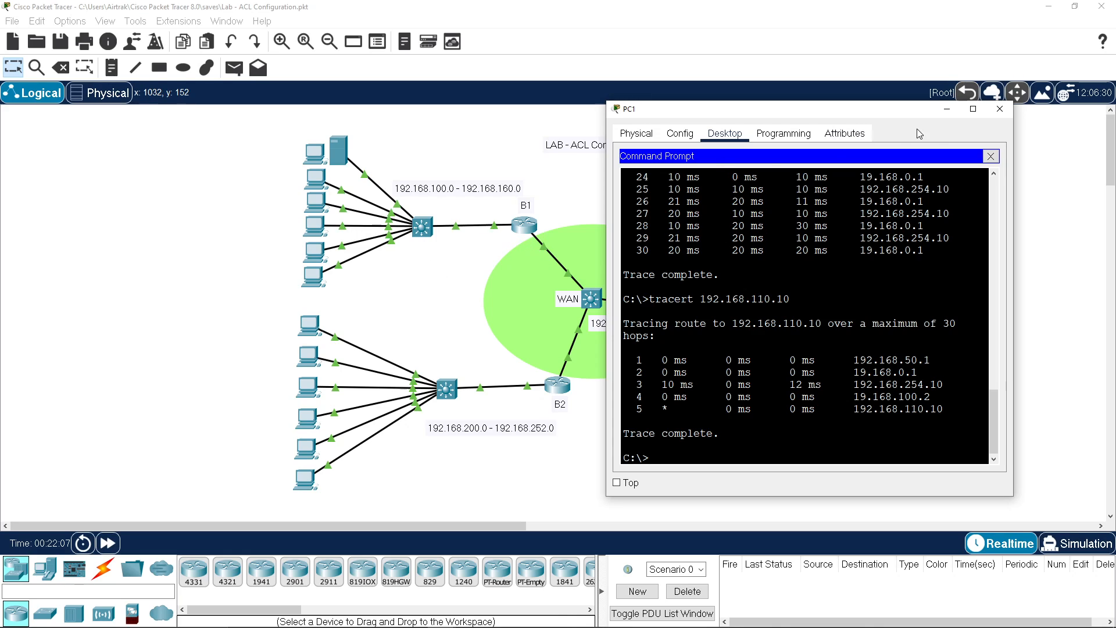
pyautogui.click(991, 155)
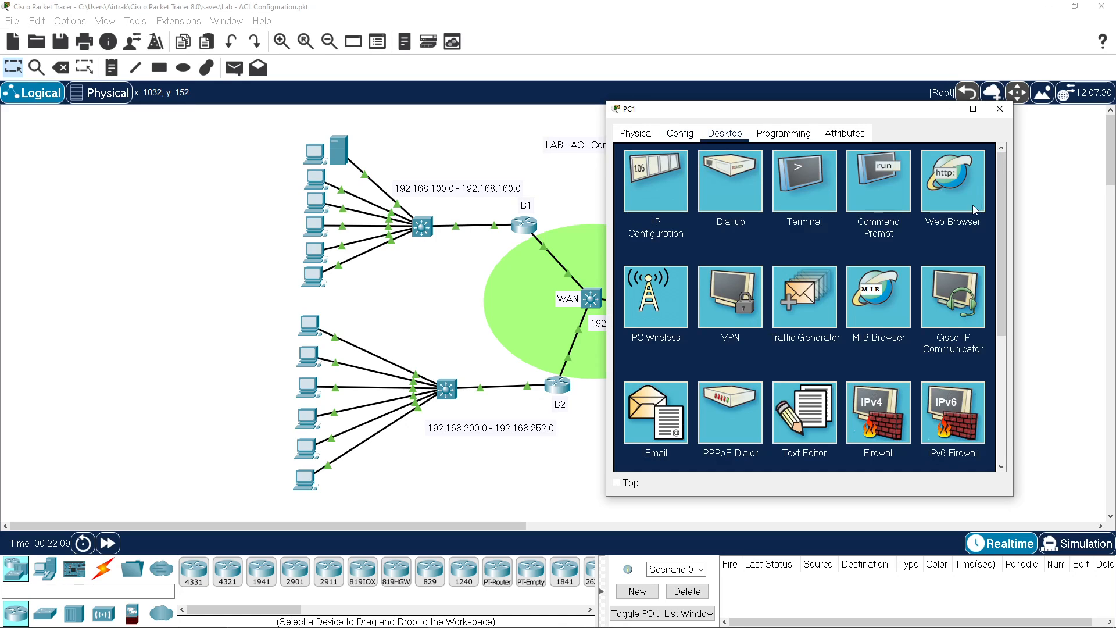
pyautogui.click(968, 197)
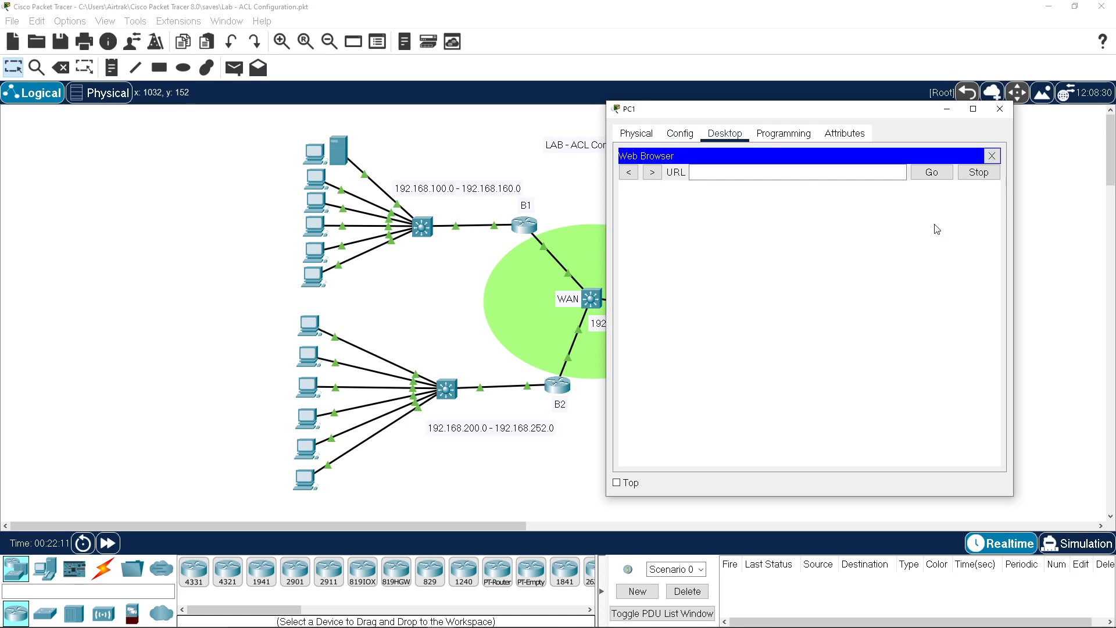
pyautogui.click(803, 175)
pyautogui.write('1')
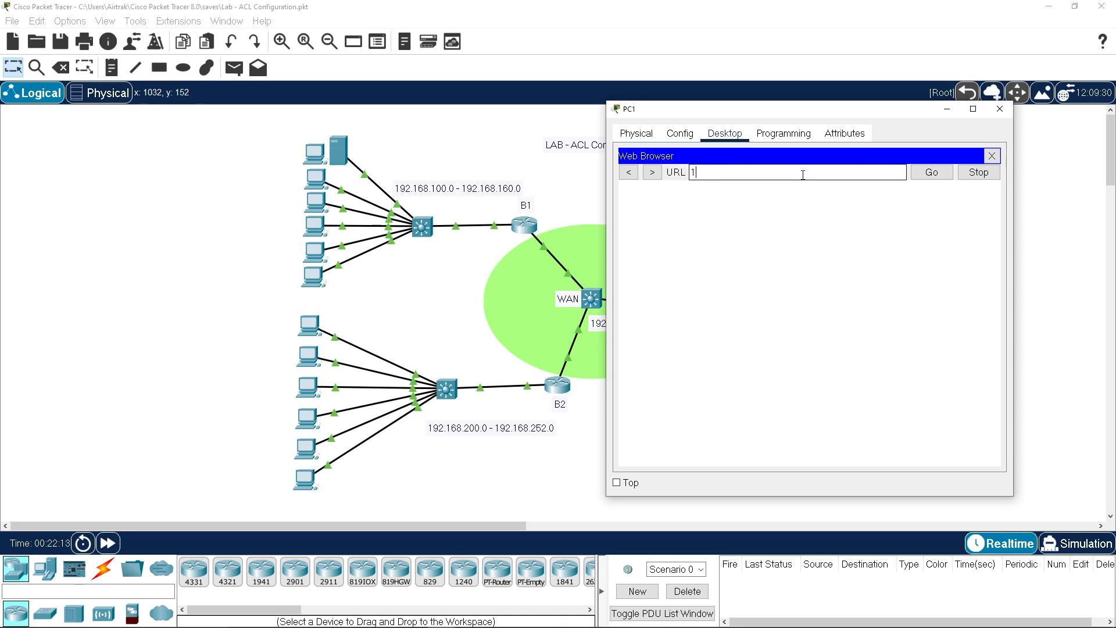
pyautogui.write('92.168.110.10')
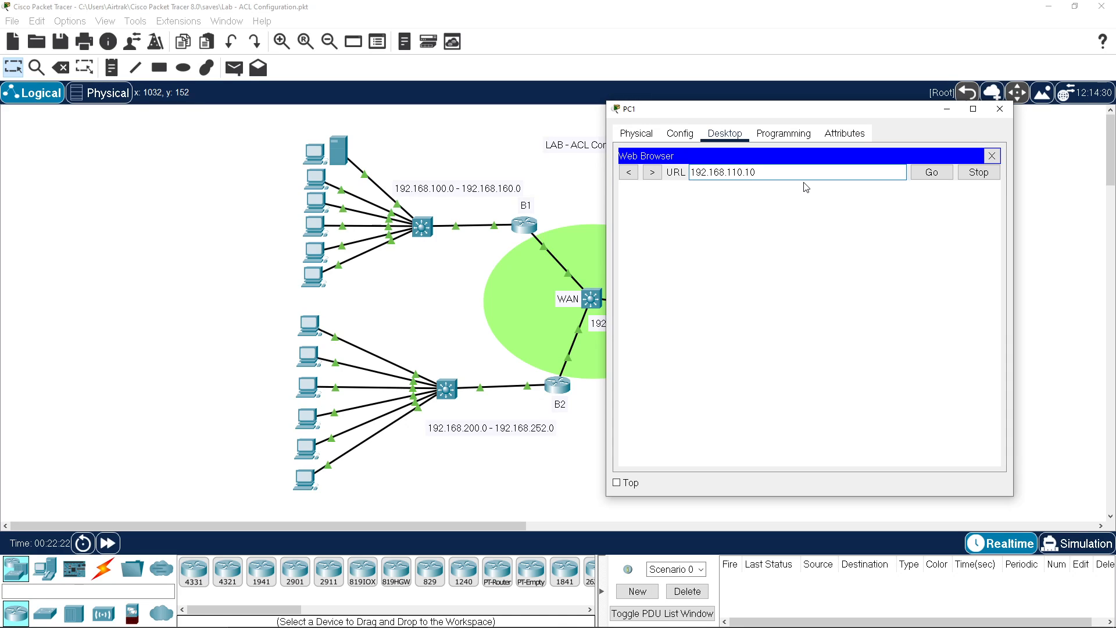
pyautogui.click(936, 176)
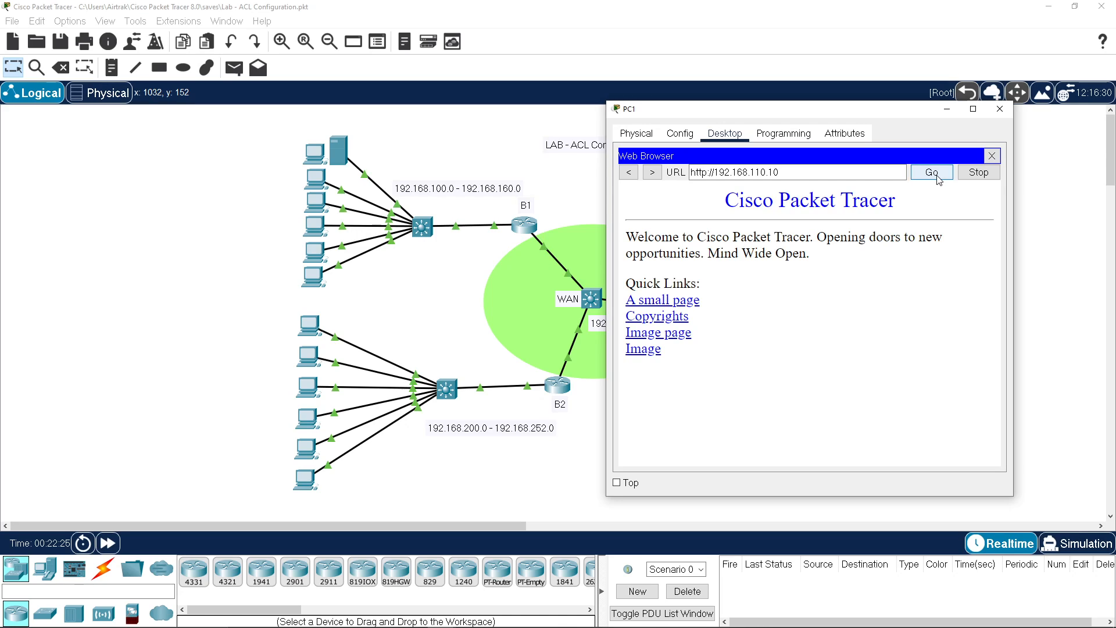
pyautogui.click(696, 302)
pyautogui.click(647, 216)
pyautogui.click(992, 155)
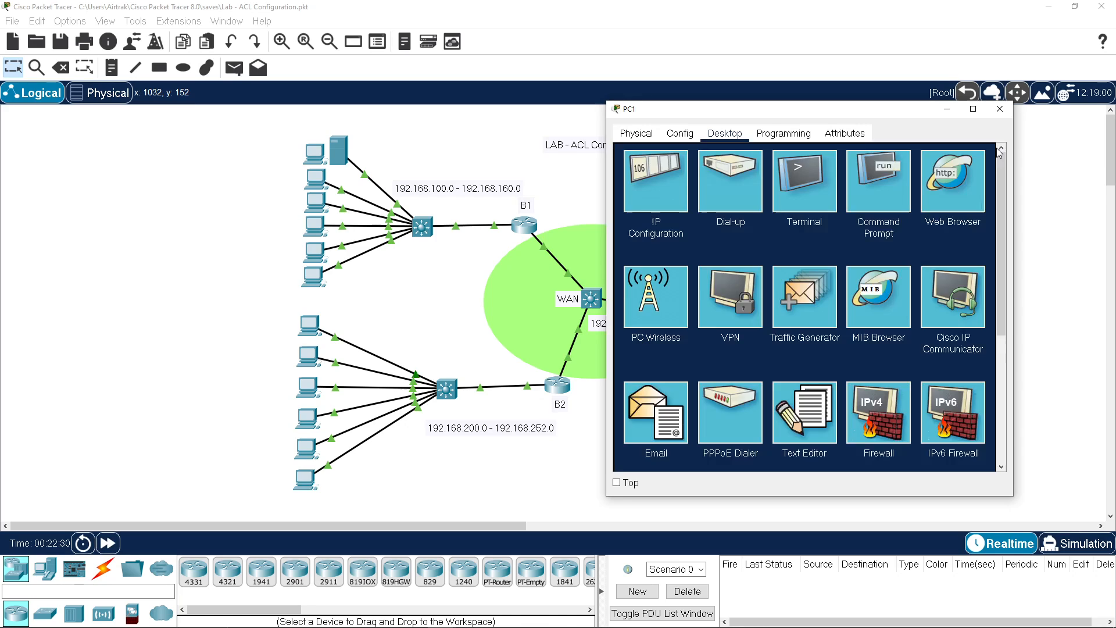
pyautogui.click(1000, 115)
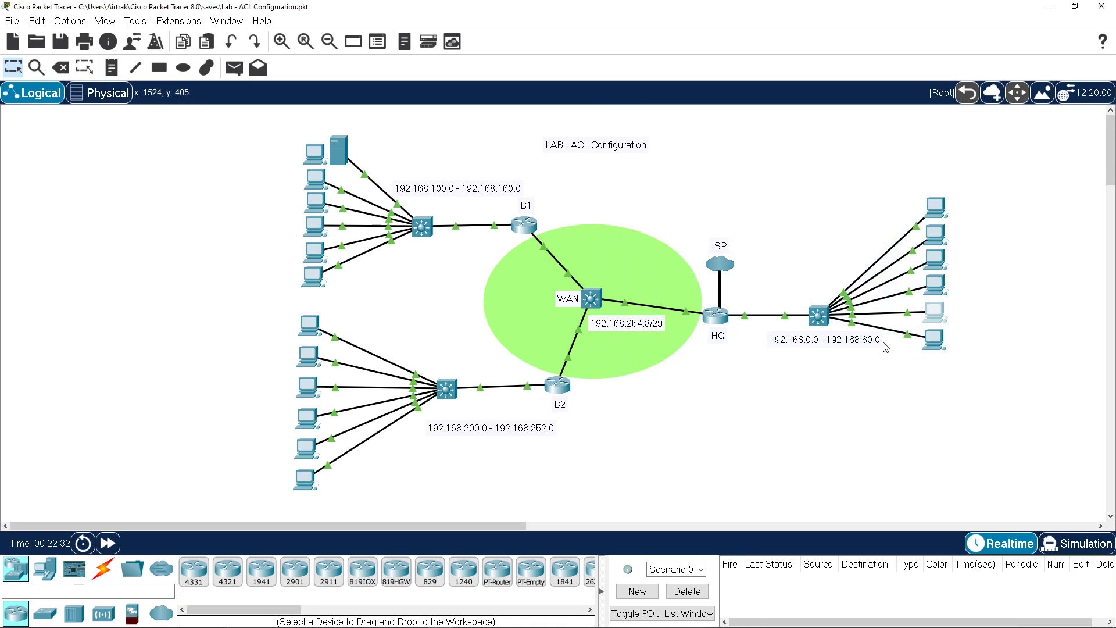
pyautogui.click(934, 340)
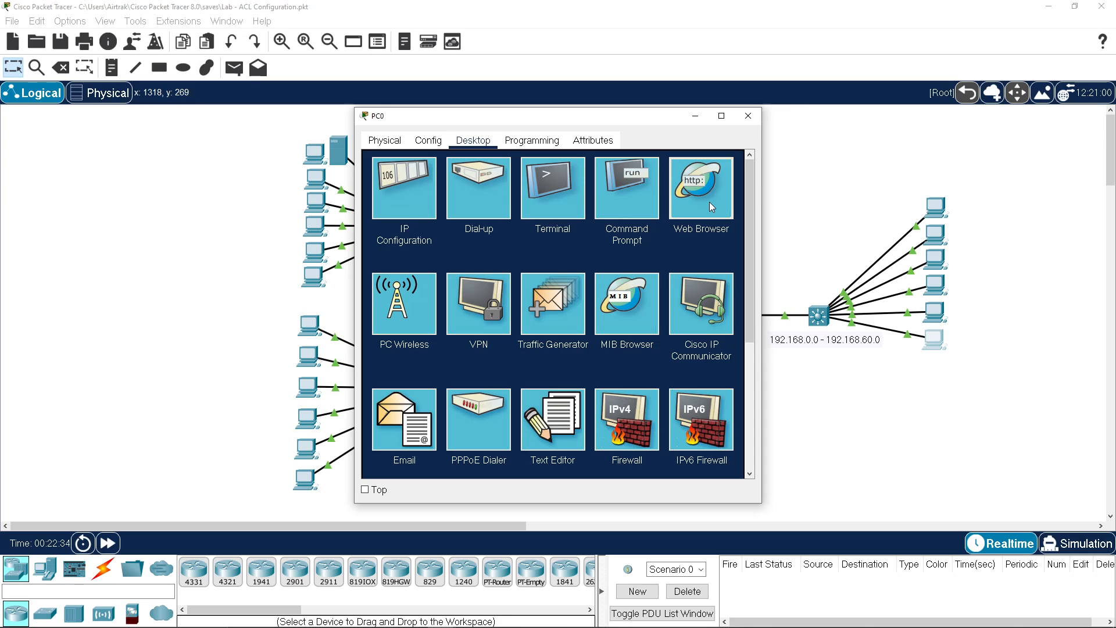
pyautogui.click(705, 194)
pyautogui.click(584, 181)
pyautogui.write('1')
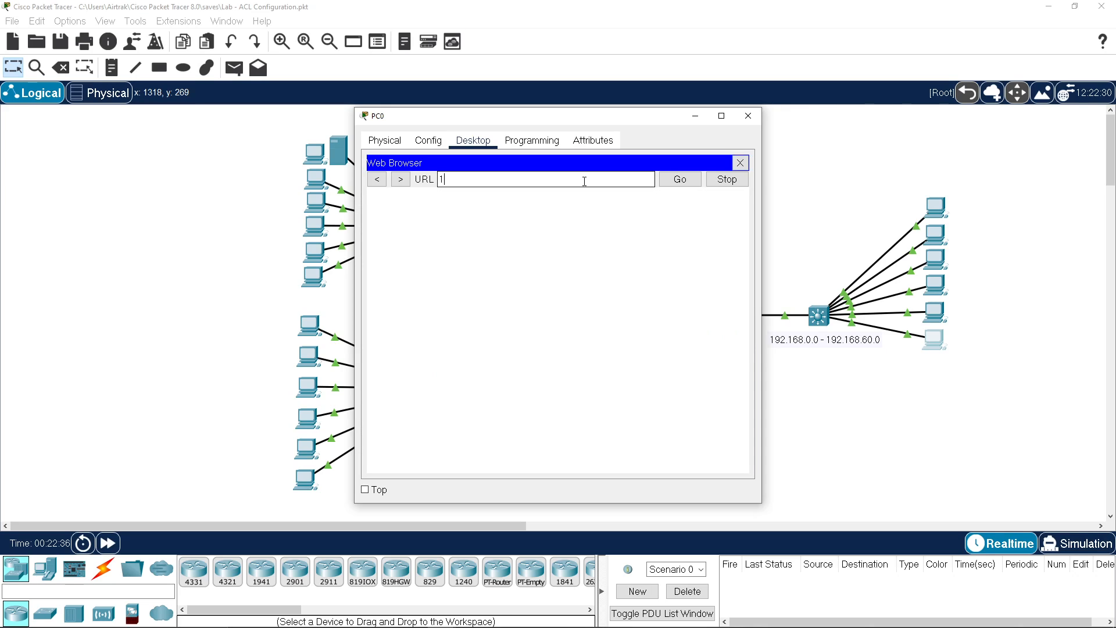
pyautogui.write('92.168.110.10')
pyautogui.press('Return')
pyautogui.click(399, 356)
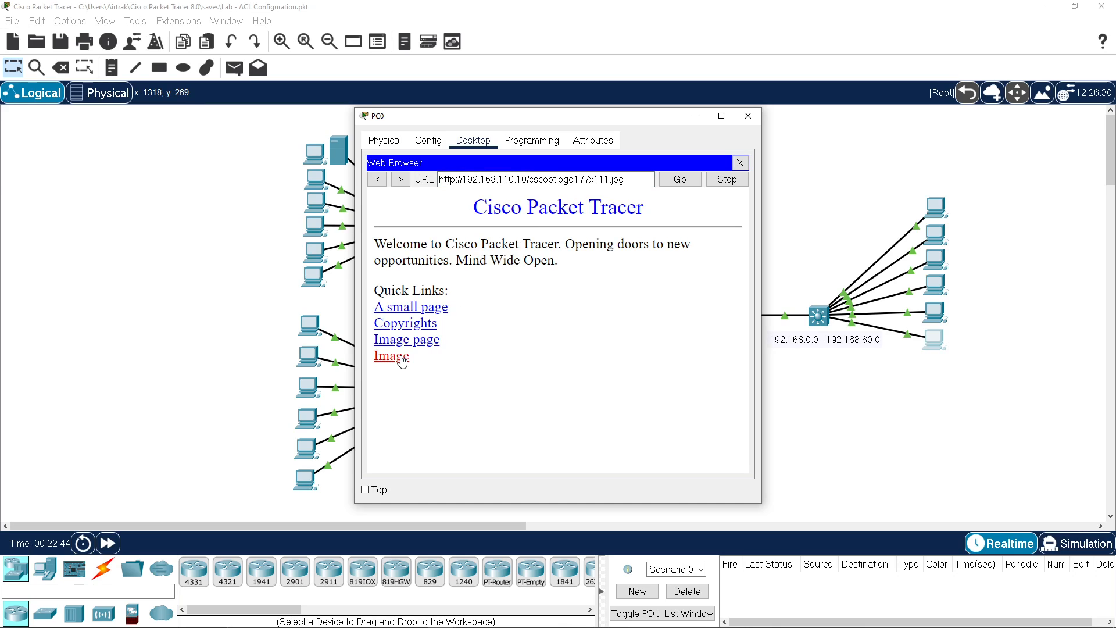
pyautogui.click(376, 180)
pyautogui.click(740, 163)
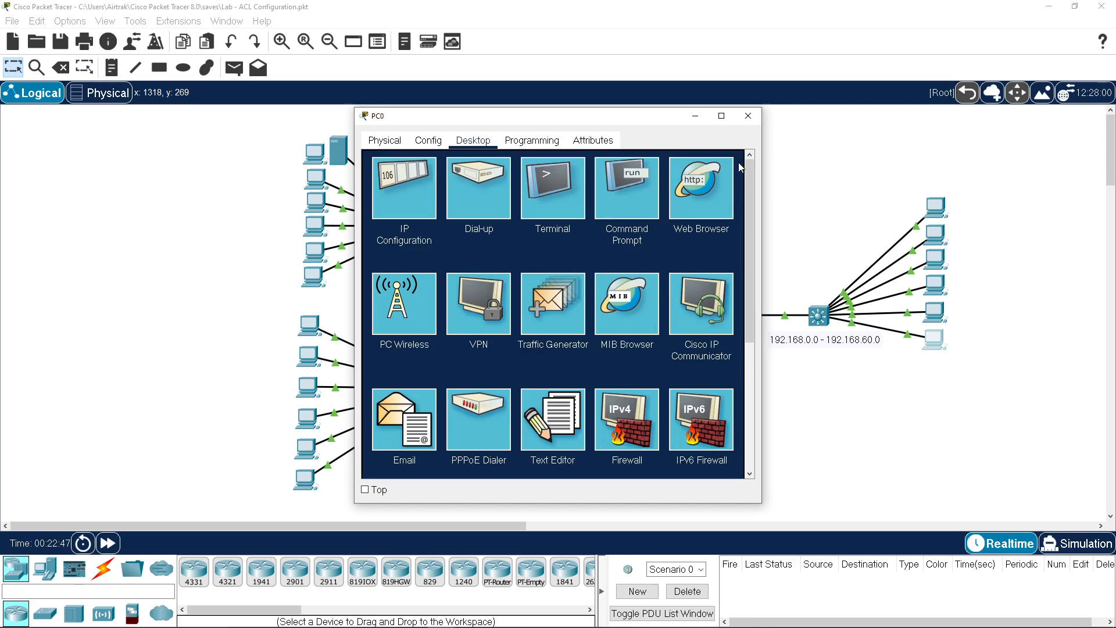
pyautogui.click(749, 121)
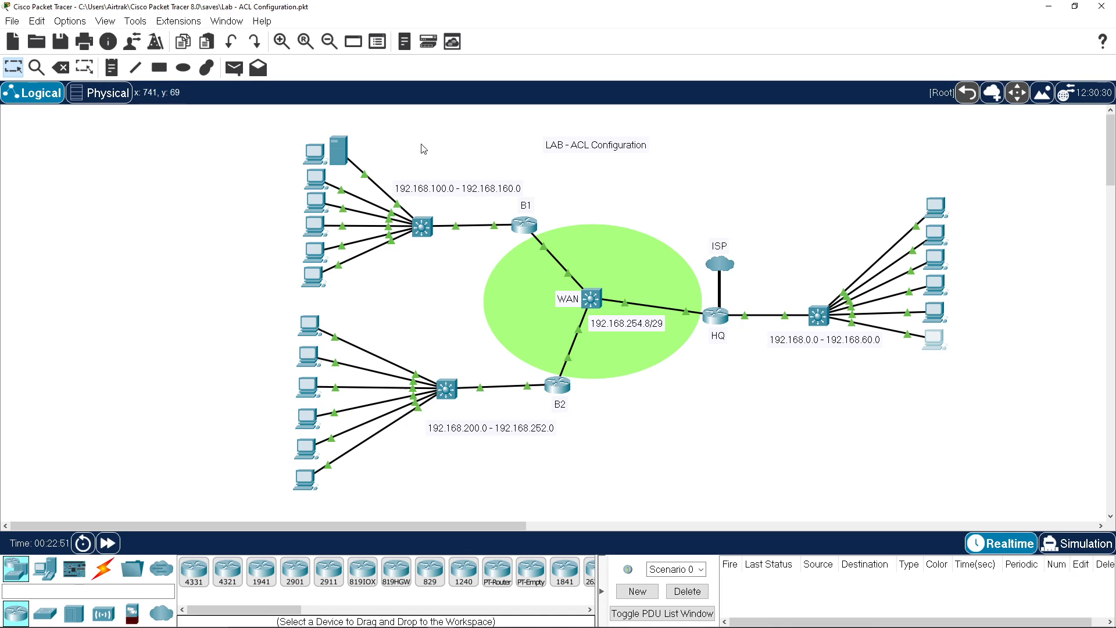
pyautogui.click(339, 151)
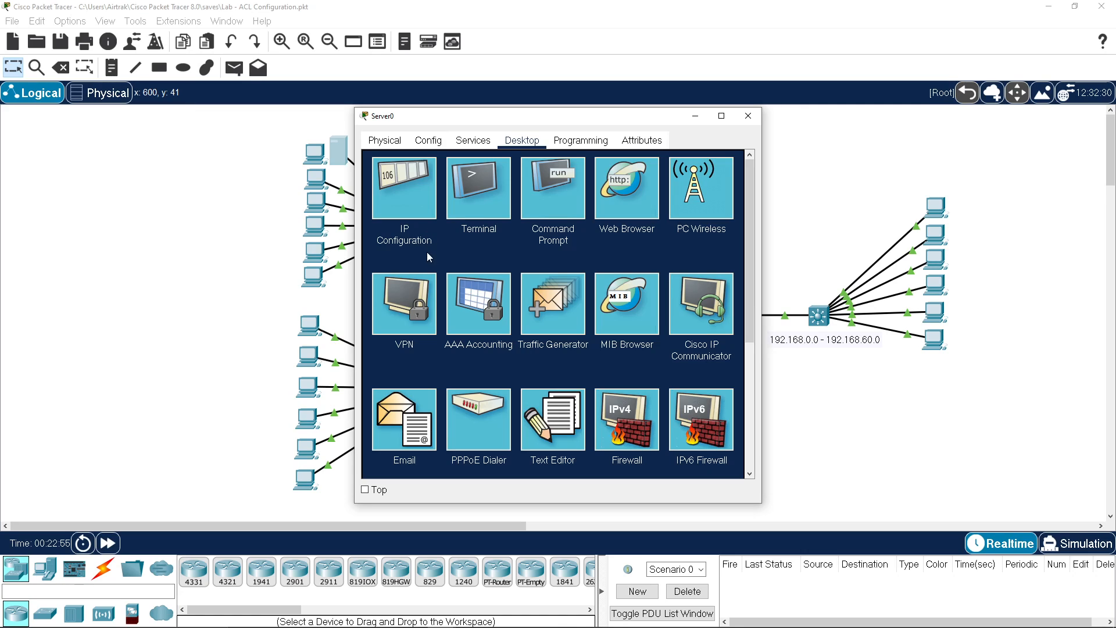
pyautogui.click(463, 145)
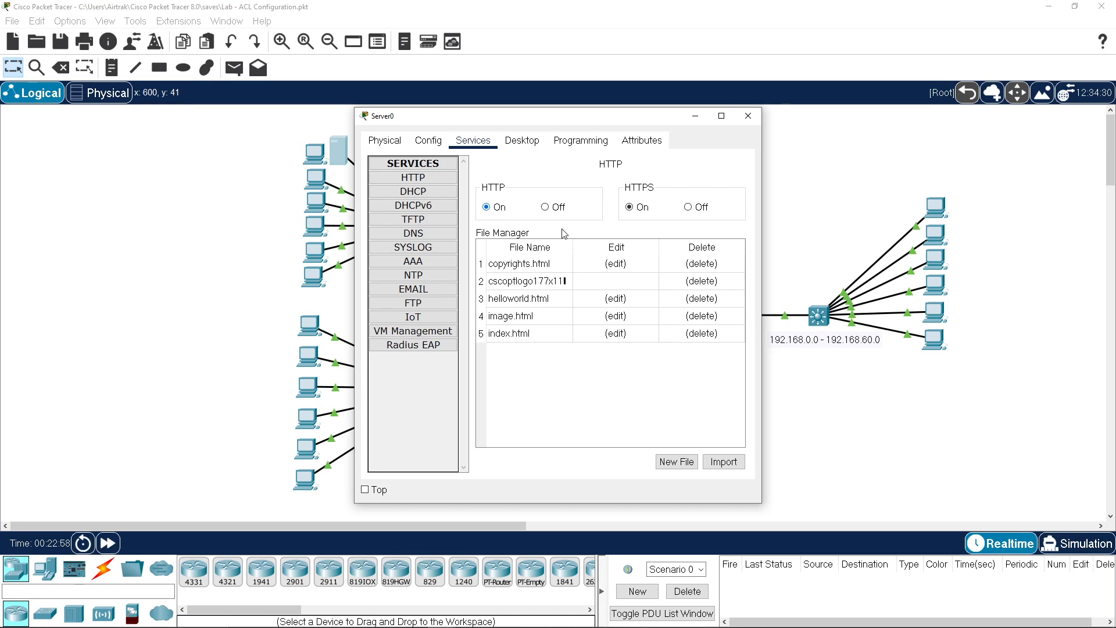
pyautogui.click(432, 220)
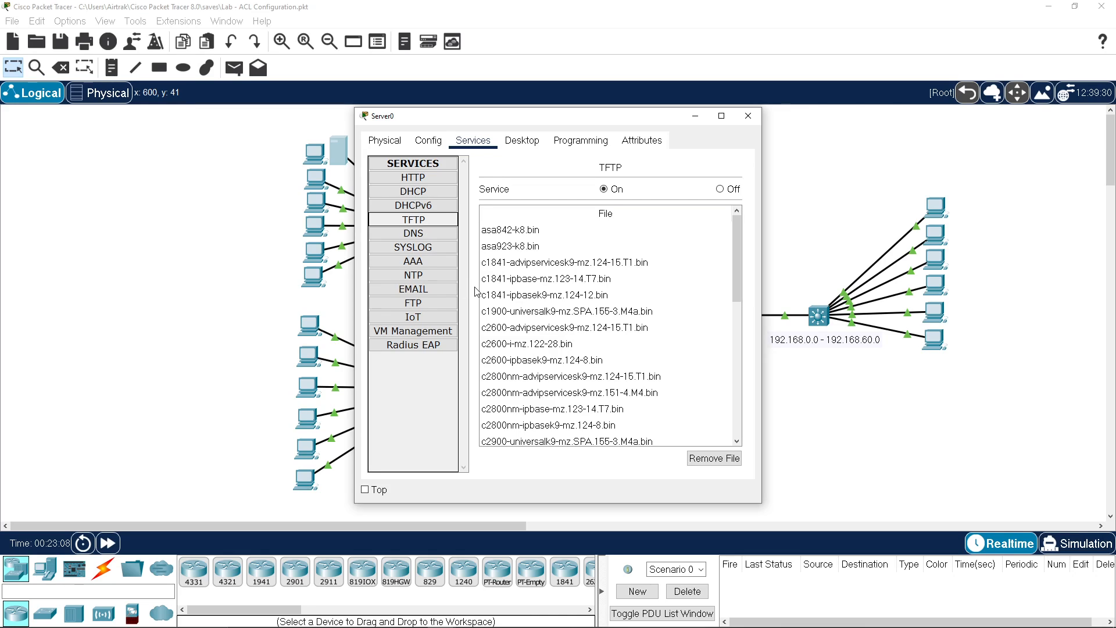
pyautogui.click(433, 306)
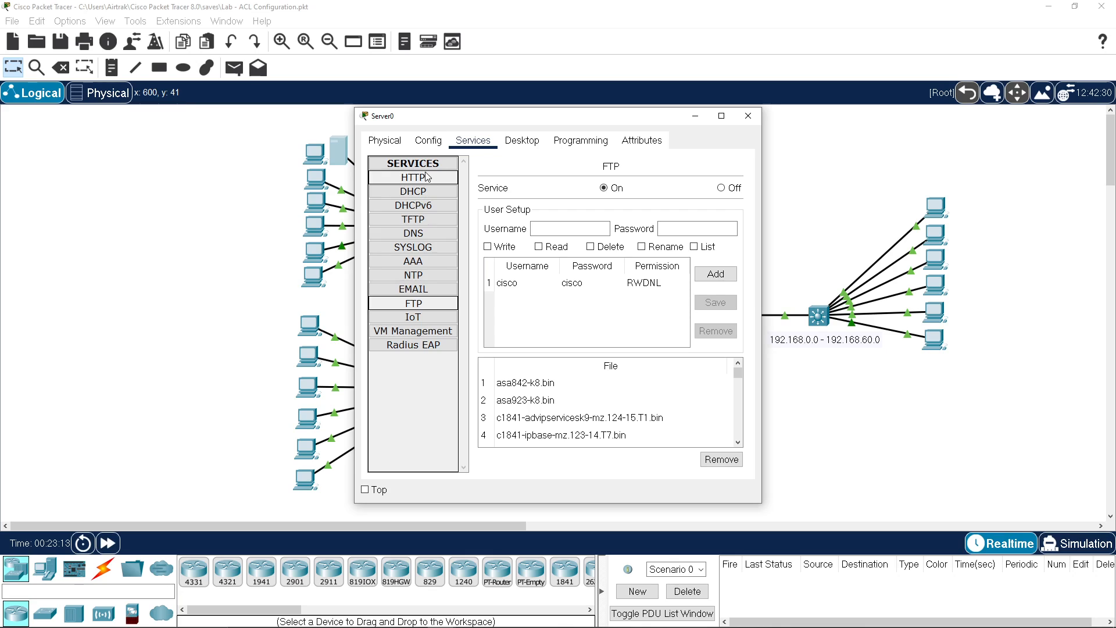
pyautogui.click(748, 116)
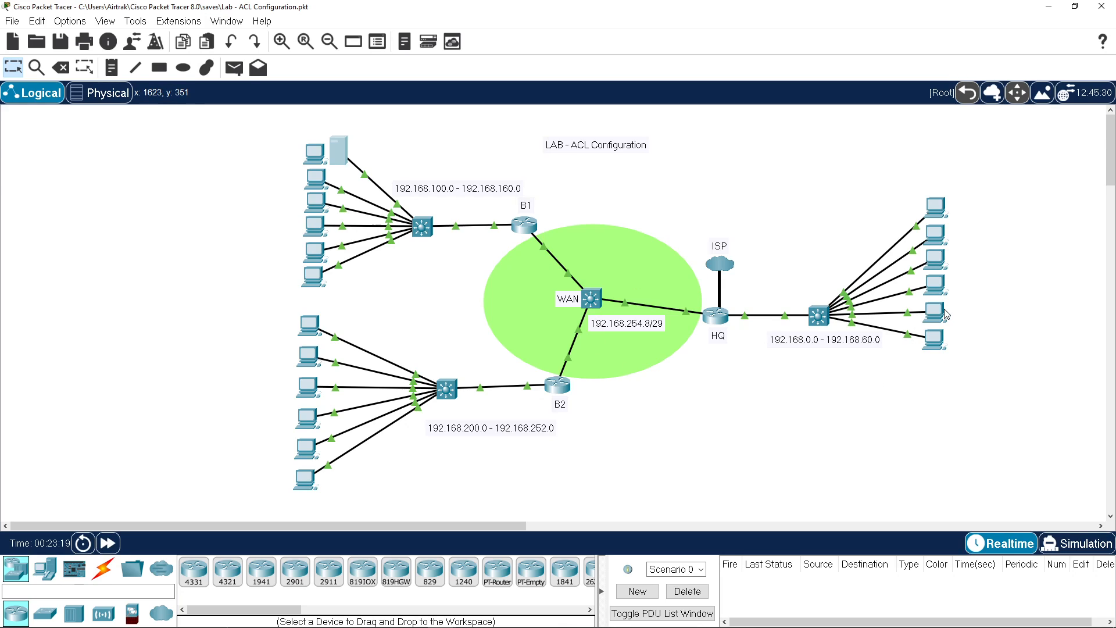
pyautogui.moveTo(938, 319)
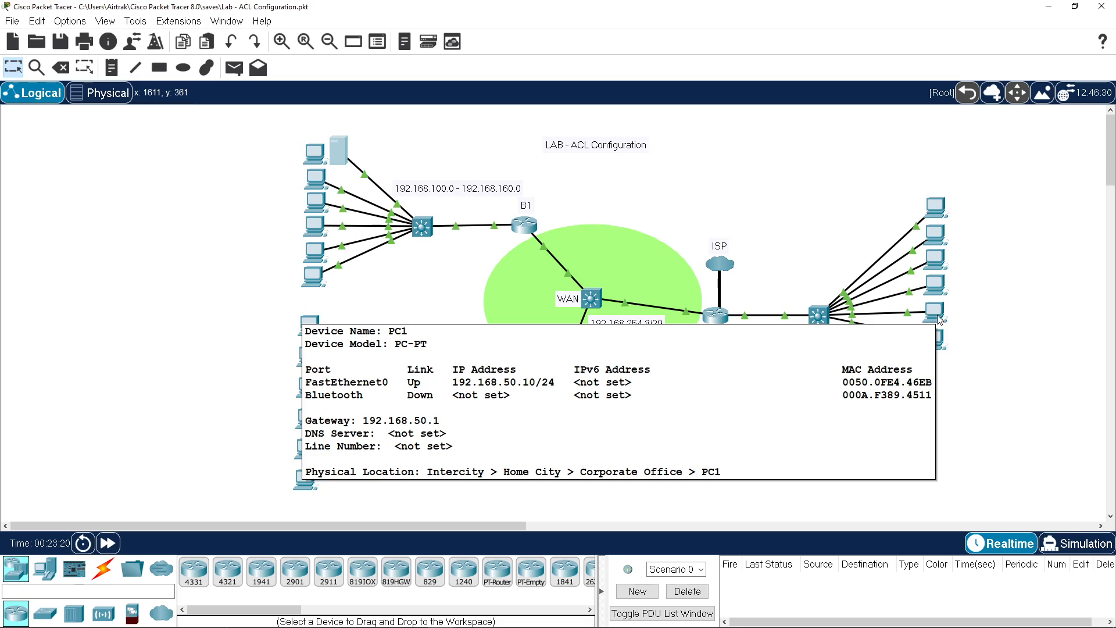
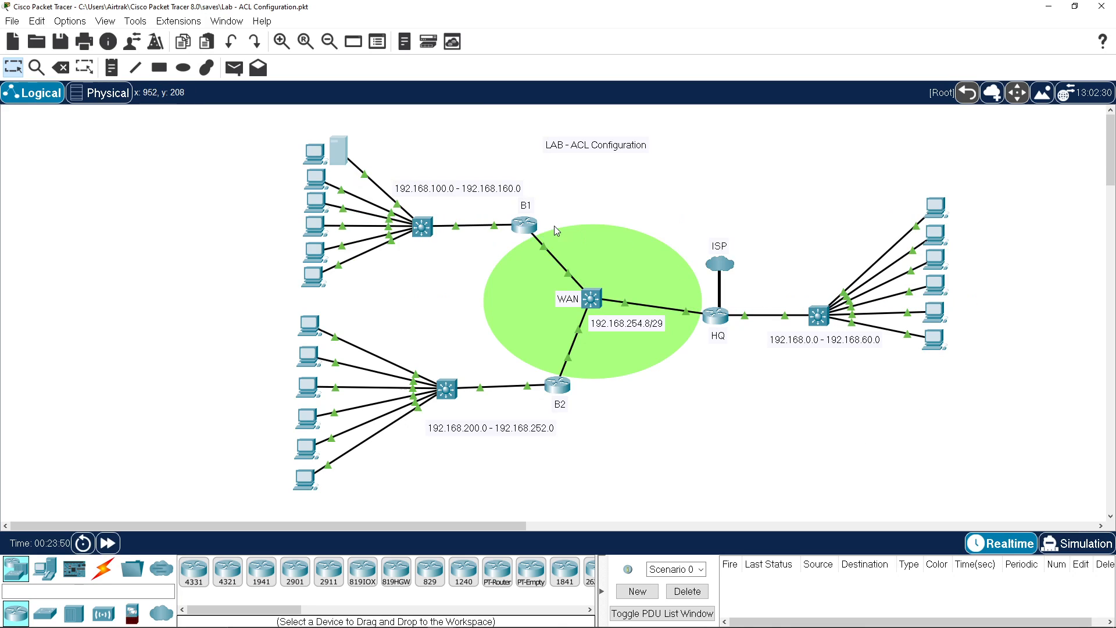
# Step: Bring the Notepad notes with the access-list 10 line over the topology
pyautogui.moveTo(533, 227)
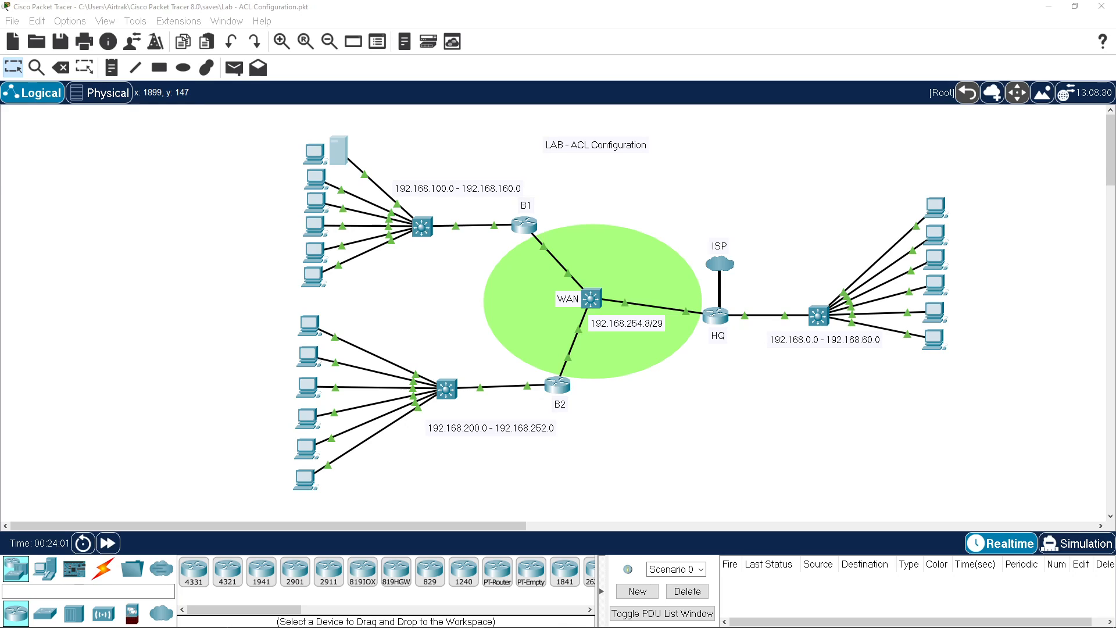
pyautogui.moveTo(1115, 139); pyautogui.dragTo(925, 100)
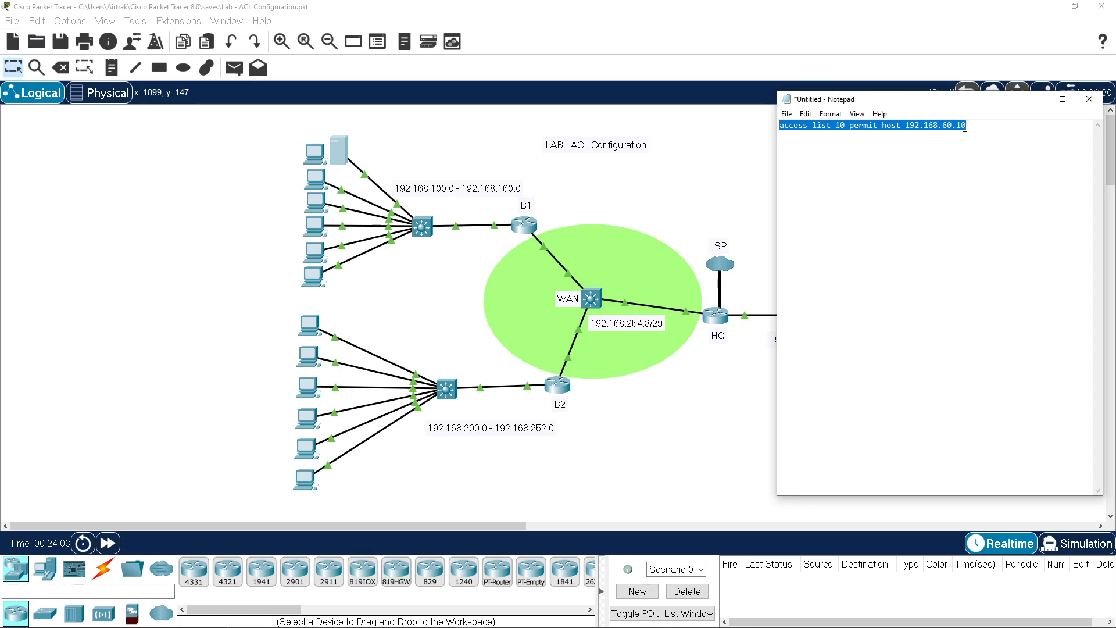
# Step: Add 'access-list 101 permit tcp host 192.168.50.10 host 192.168.110.10 eq 443' to the notes
pyautogui.click(984, 127)
pyautogui.press('Return')
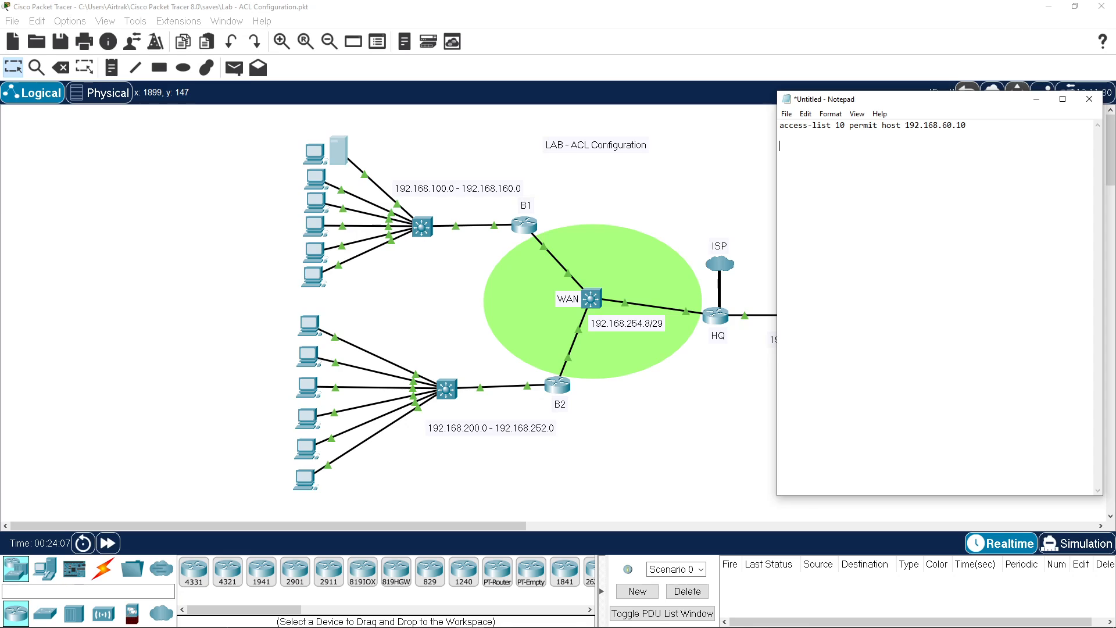
pyautogui.write('access-list 101 permit tcp host ')
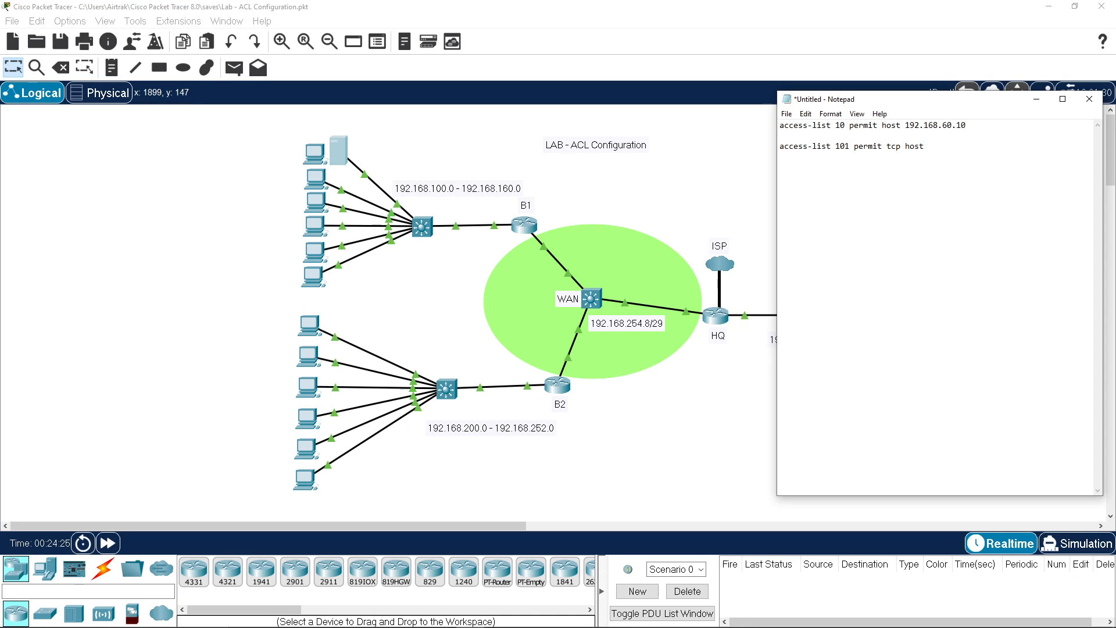
pyautogui.write('192.168.50.10')
pyautogui.write('host 192.168.110')
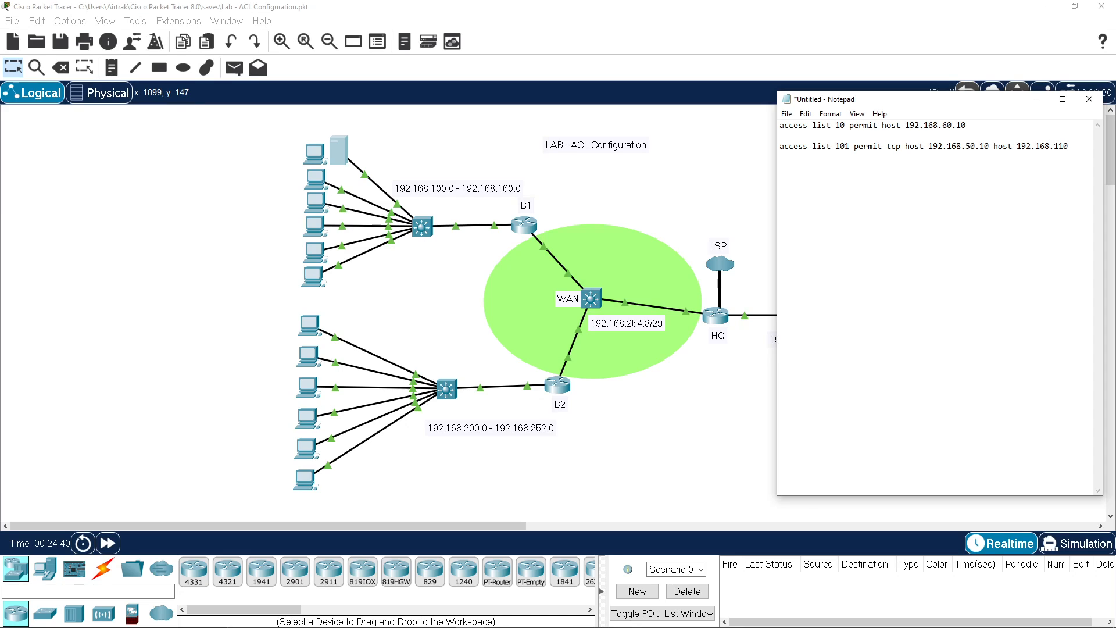
pyautogui.write('.10 eq 443')
# Step: Copy the access-list 101 line and open router B1's CLI
pyautogui.moveTo(815, 161); pyautogui.dragTo(778, 146)
pyautogui.hotkey('ctrl', 'c')
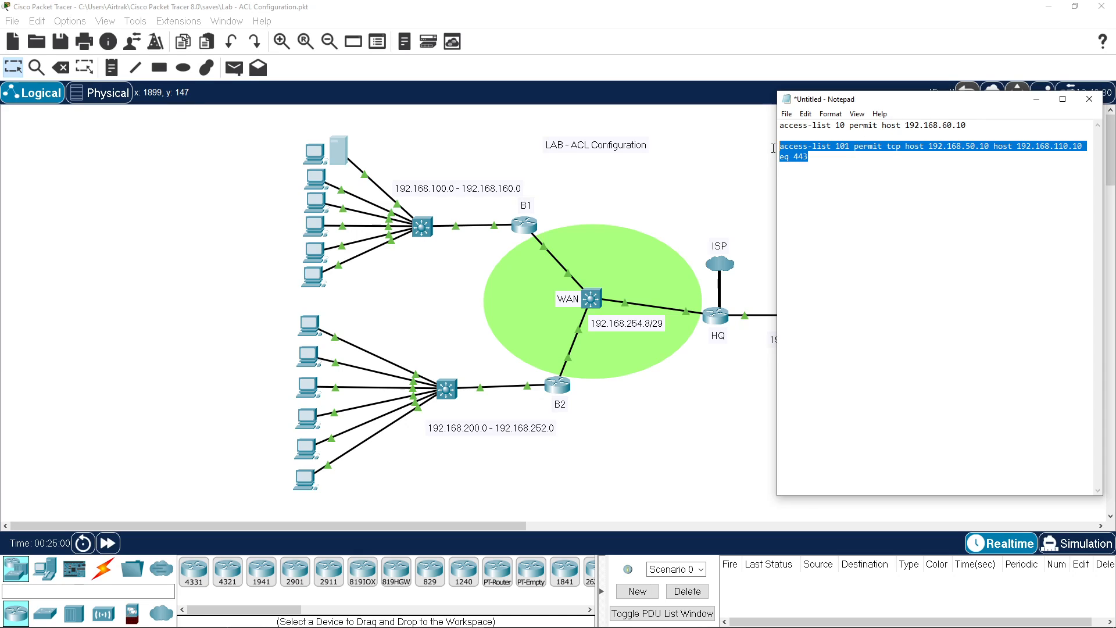
pyautogui.rightClick(792, 149)
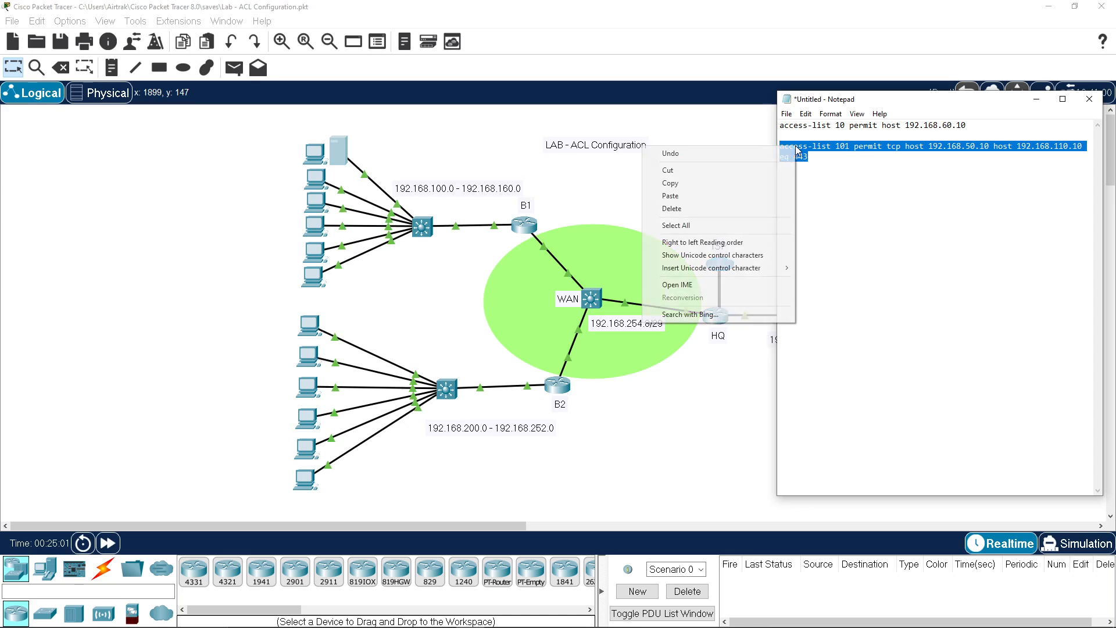
pyautogui.click(706, 182)
pyautogui.click(520, 229)
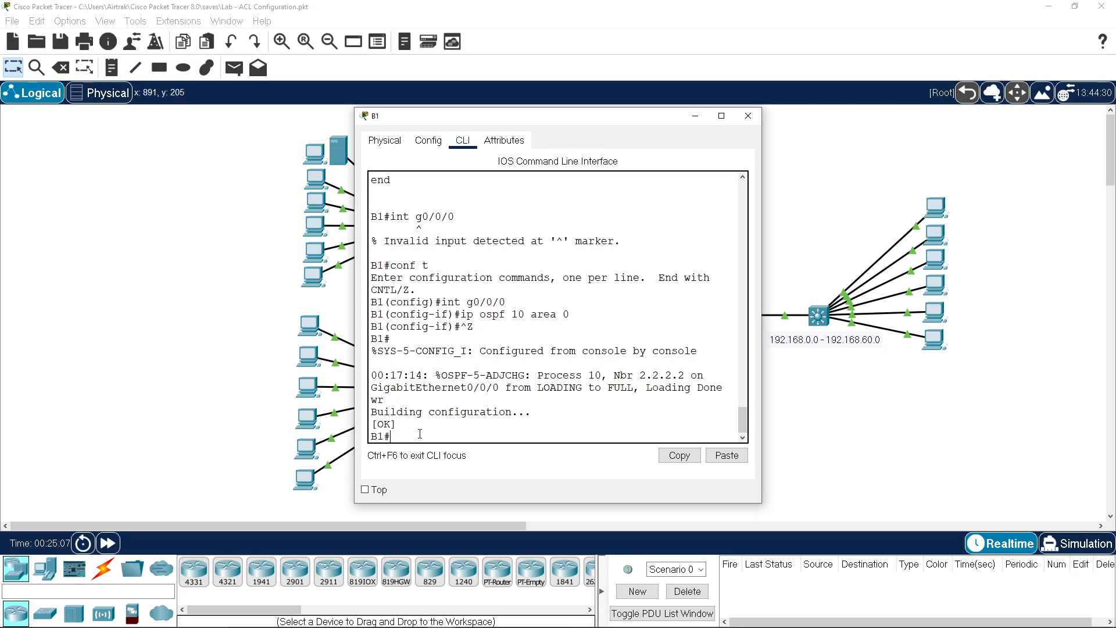
# Step: Enter global configuration on B1 and paste the access-list 101 command
pyautogui.write('conf t')
pyautogui.press('Return')
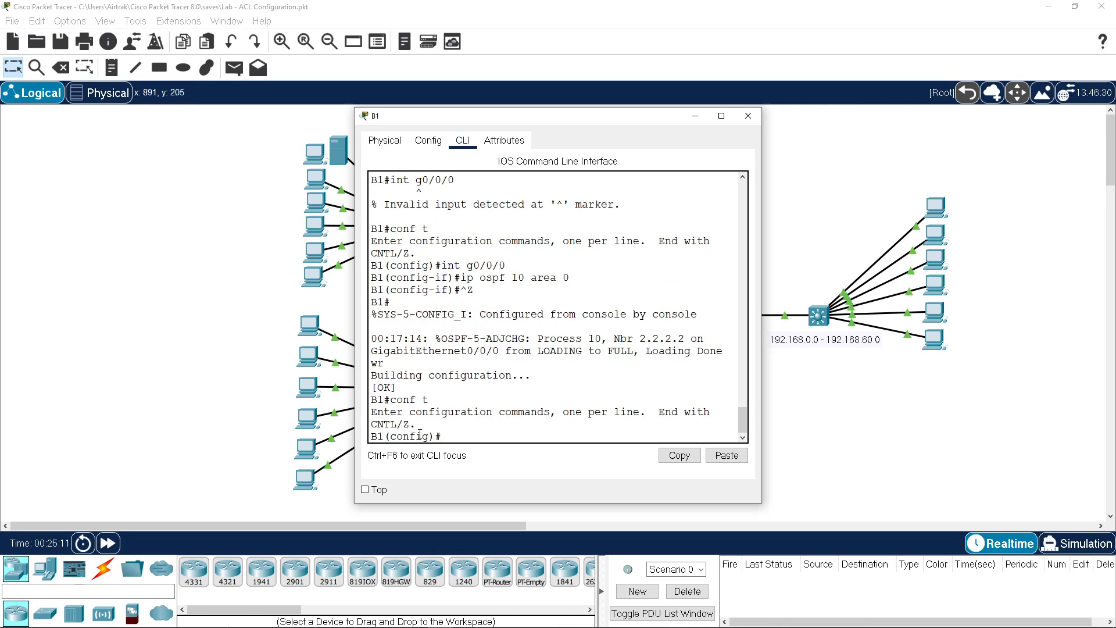
pyautogui.click(725, 456)
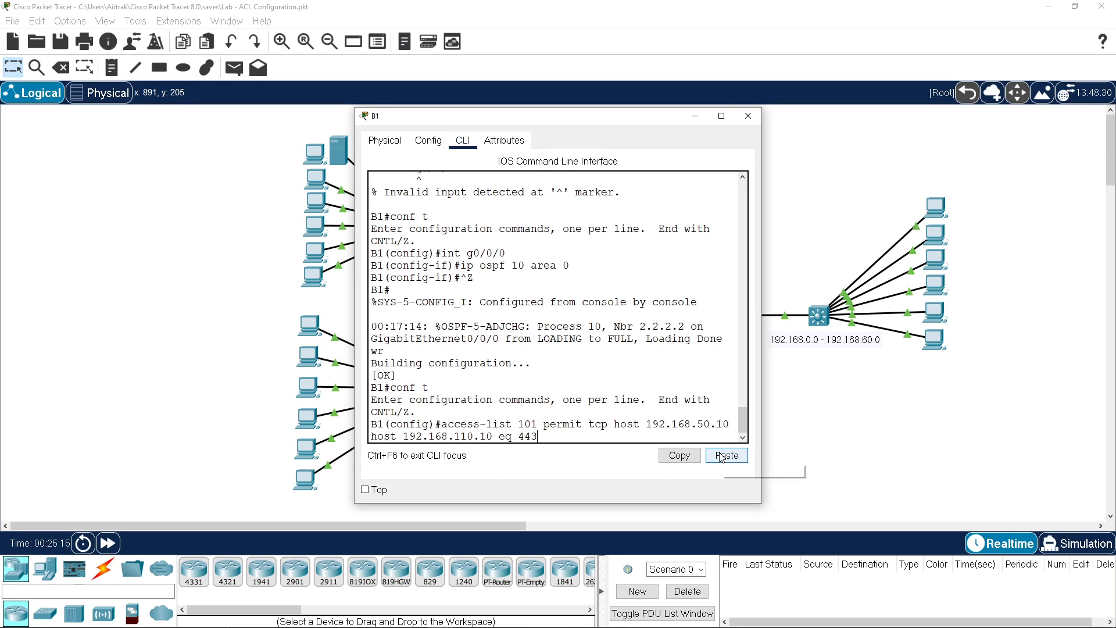
pyautogui.press('Return')
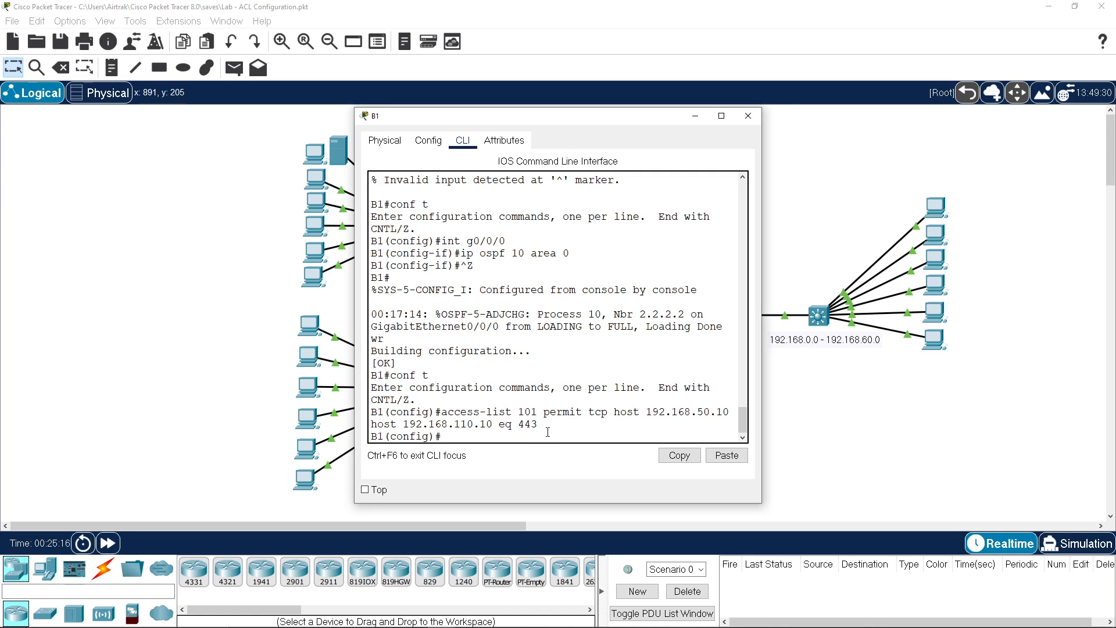
# Step: Enter interface g0/0/0 and list its available commands with ?
pyautogui.write('int g0/0/0')
pyautogui.press('Return')
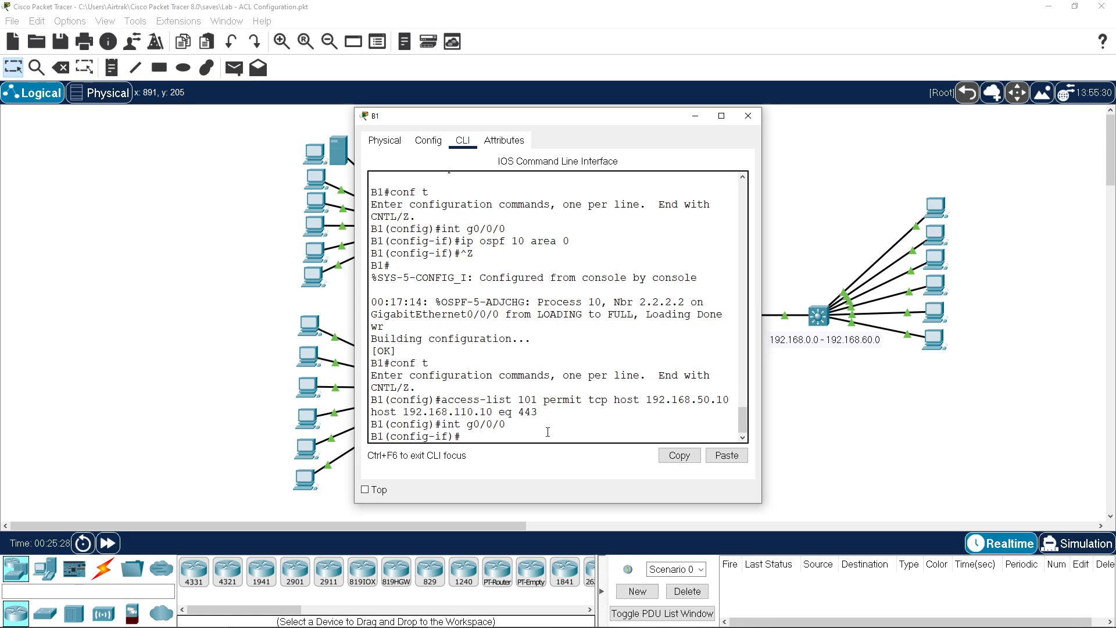
pyautogui.write('acc')
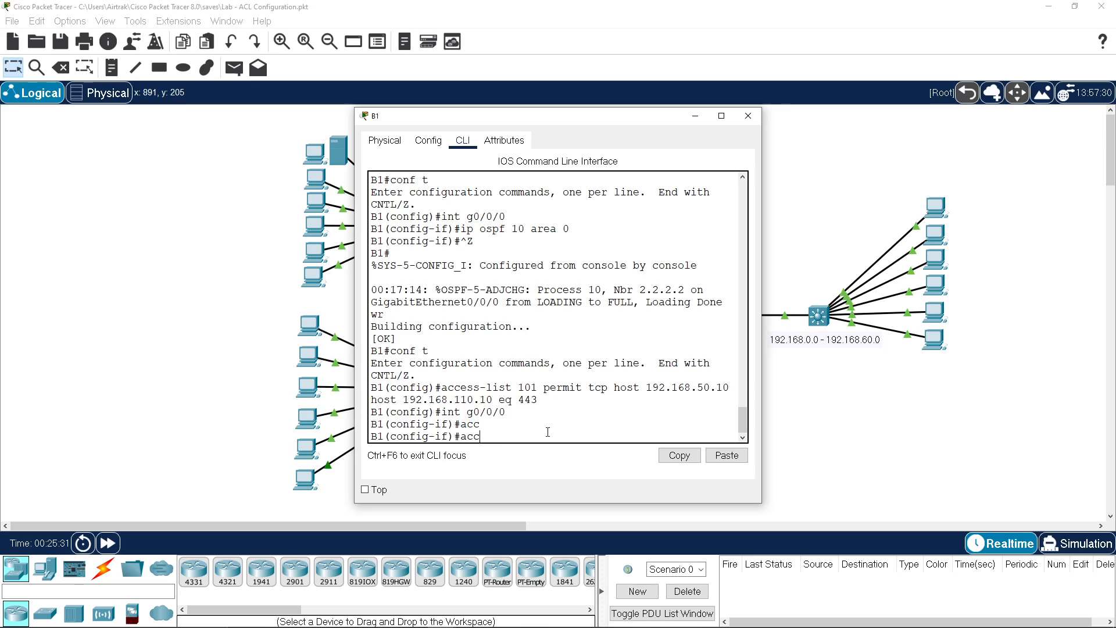
pyautogui.write('es')
pyautogui.press('Tab')
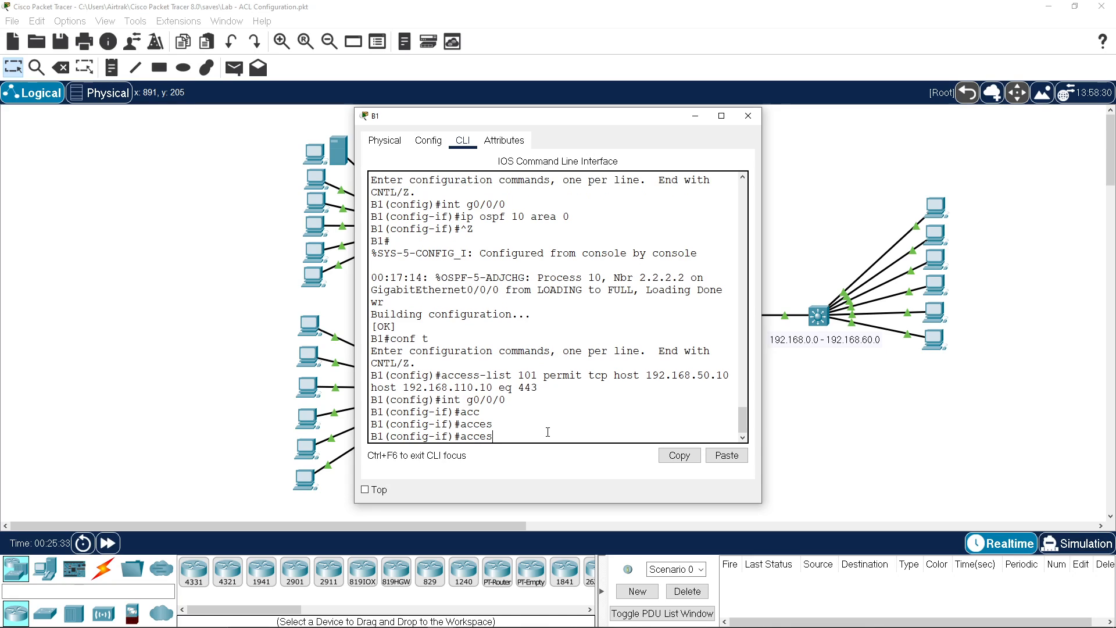
pyautogui.press('BackSpace')
pyautogui.press('BackSpace')
pyautogui.press('BackSpace')
pyautogui.press('BackSpace')
pyautogui.press('BackSpace')
pyautogui.write('?')
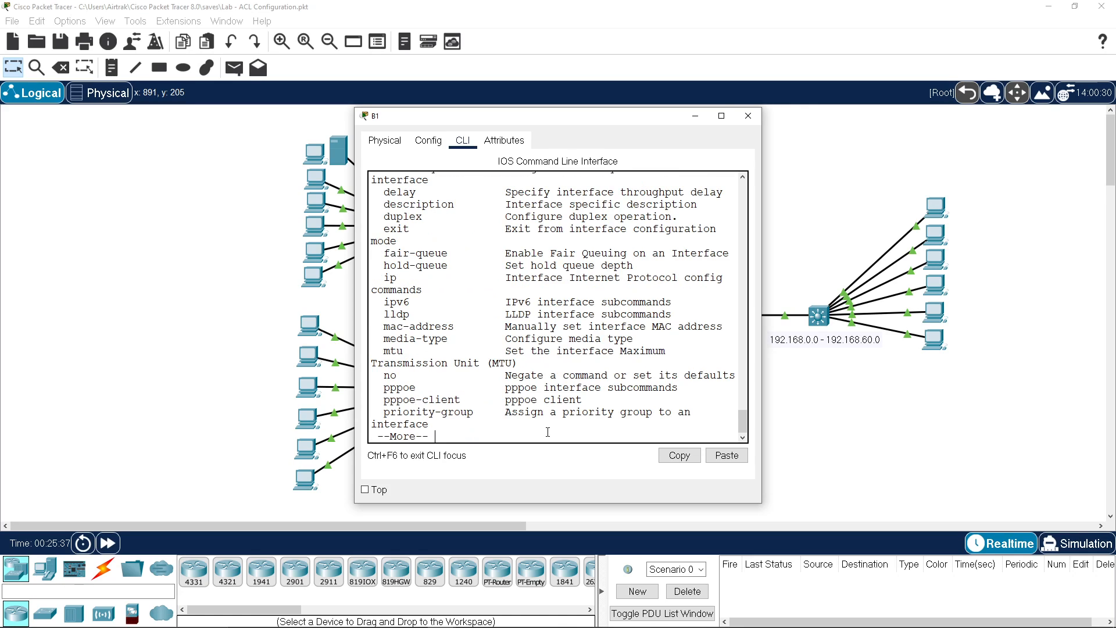
pyautogui.scroll(5, 539, 387)
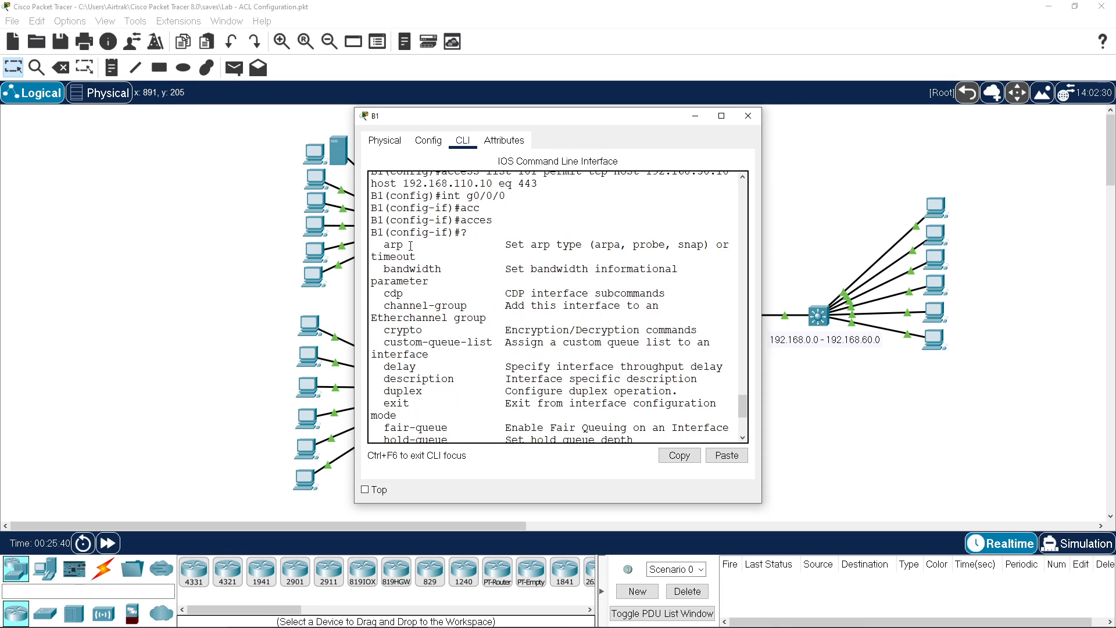
pyautogui.scroll(-5, 430, 284)
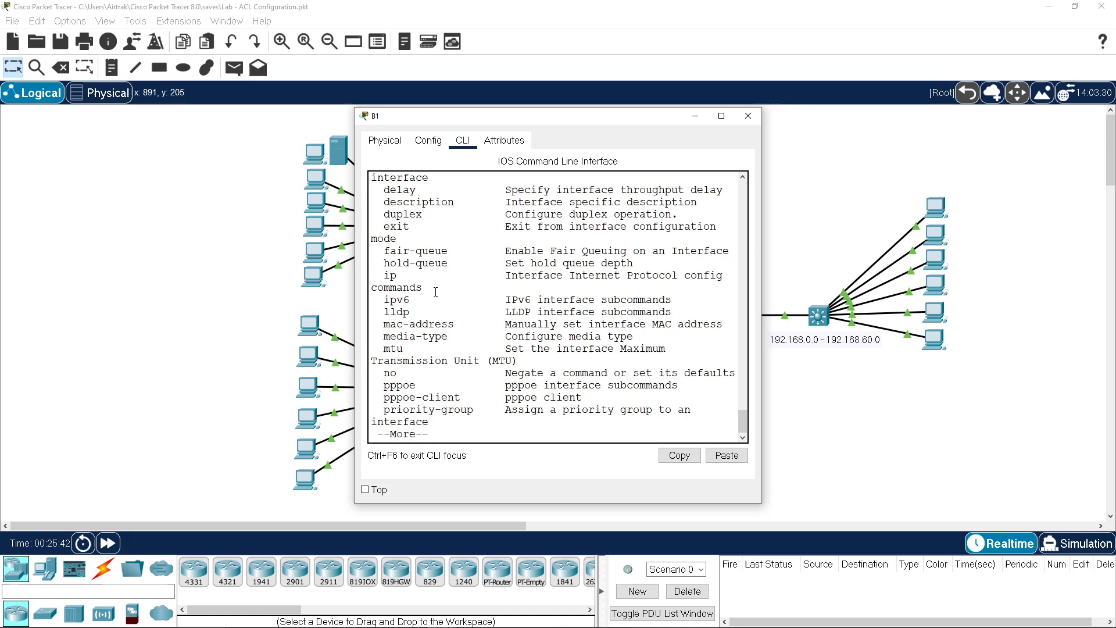
pyautogui.press('space')
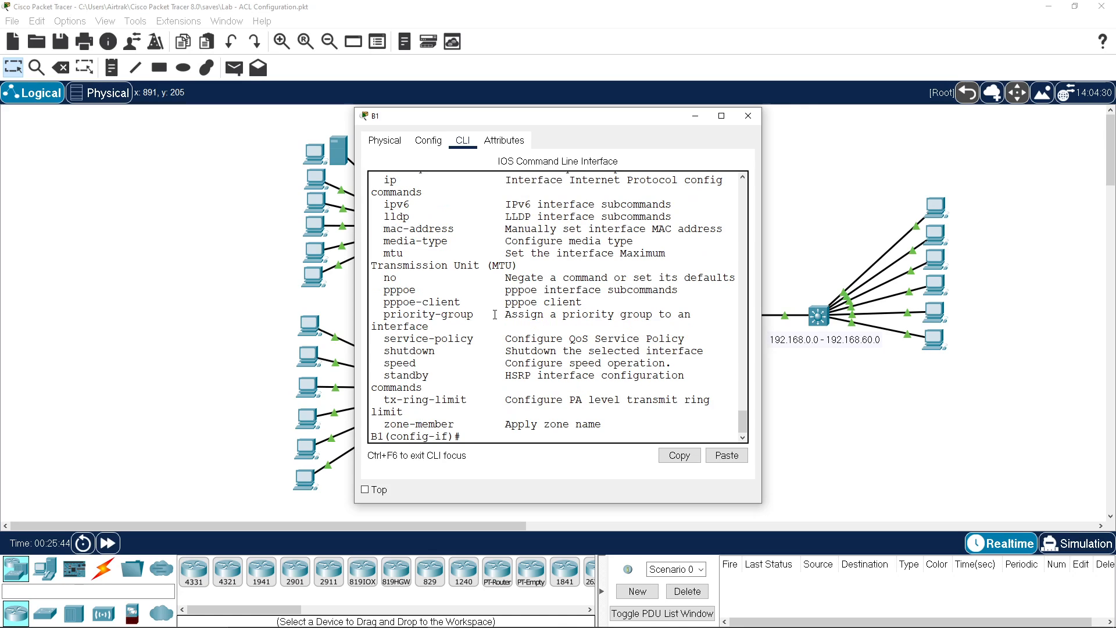
# Step: Apply access-group 101 outbound on g0/0/0, exit configuration, and type sh ip acc
pyautogui.write('ip ac')
pyautogui.press('Tab')
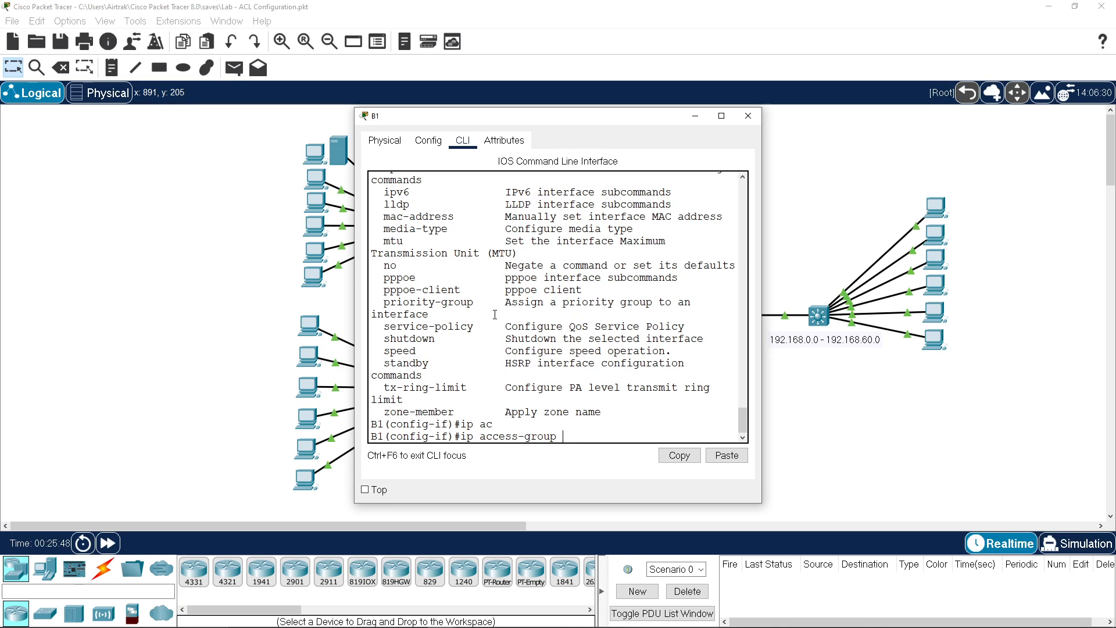
pyautogui.write('101 out')
pyautogui.press('Return')
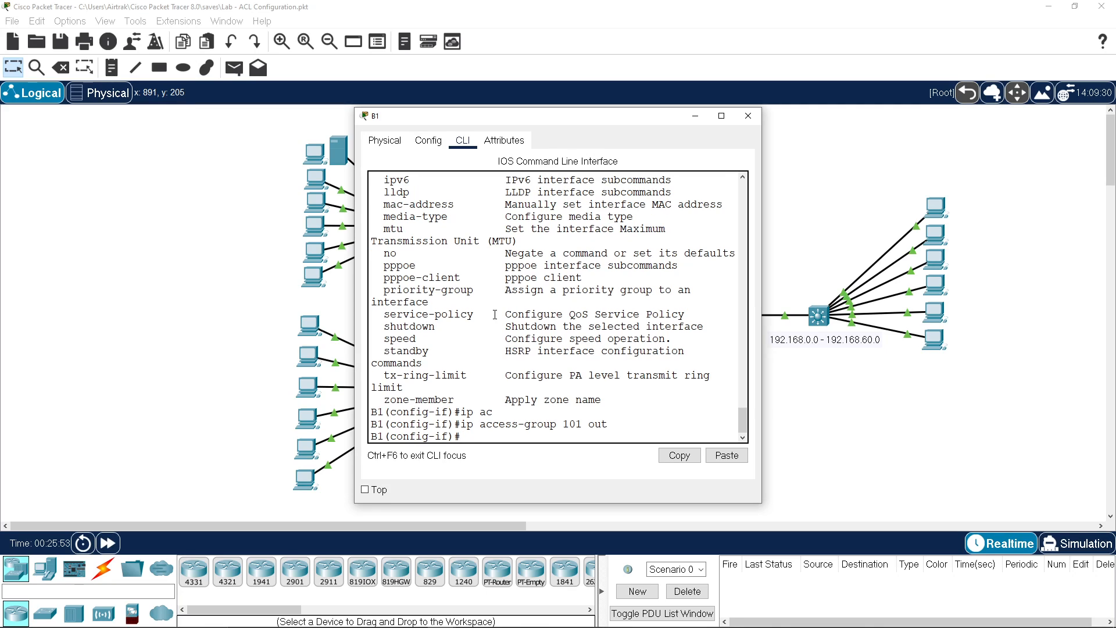
pyautogui.hotkey('ctrl', 'z')
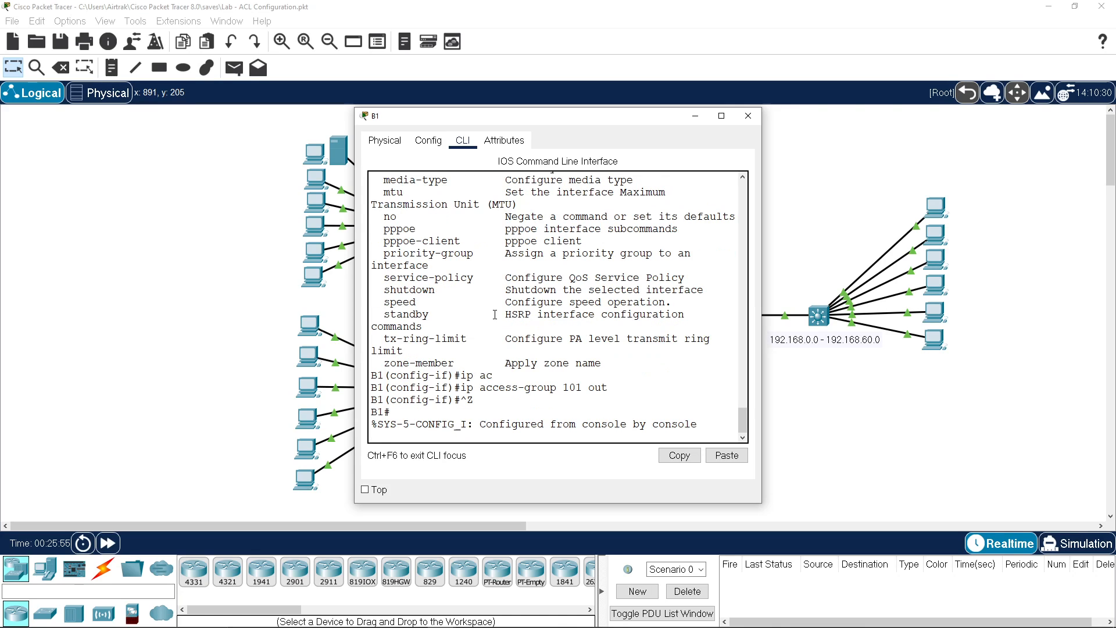
pyautogui.write('sh ip acc')
# Step: Show B1's access lists, checking list 10's matches and list 101's port-443 rule
pyautogui.press('Tab')
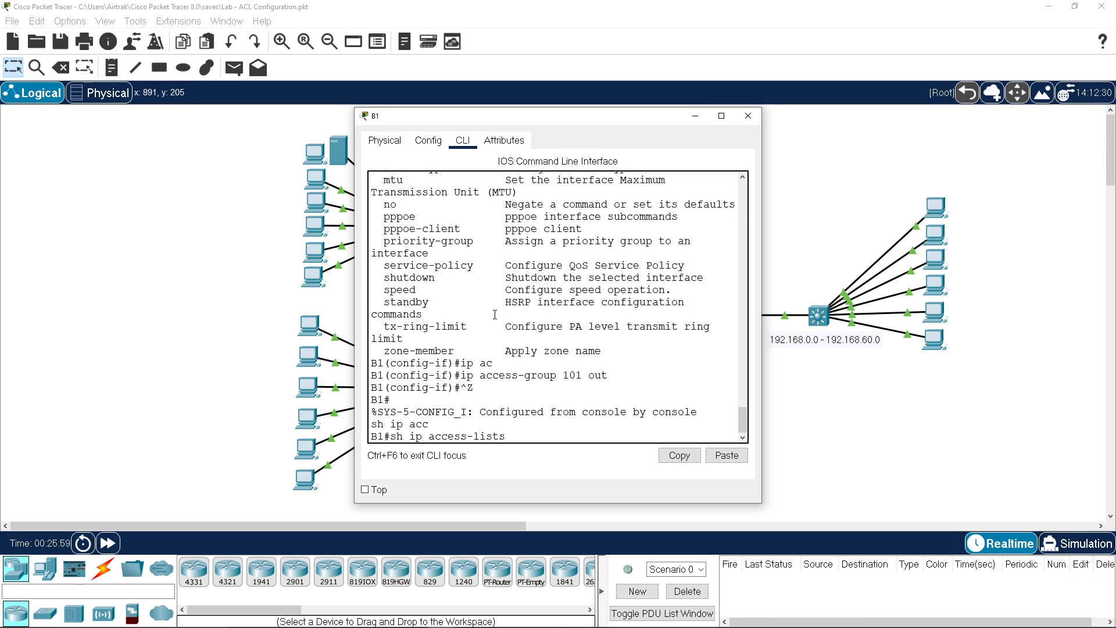
pyautogui.press('Return')
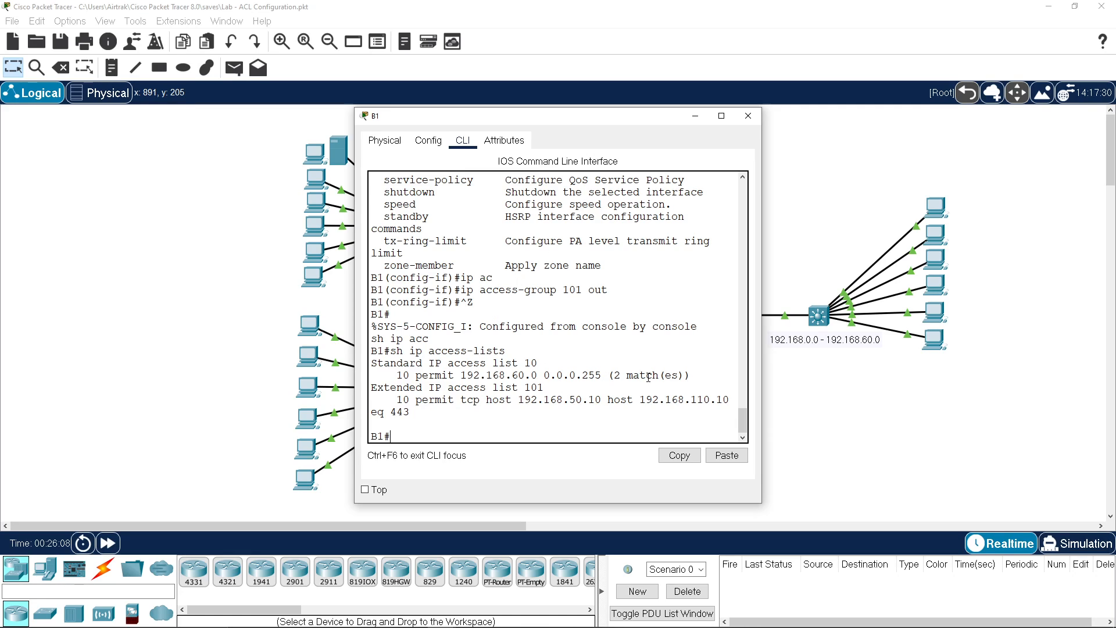
pyautogui.moveTo(609, 375); pyautogui.dragTo(633, 375)
pyautogui.moveTo(763, 359); pyautogui.dragTo(835, 358)
pyautogui.moveTo(594, 116); pyautogui.dragTo(501, 92)
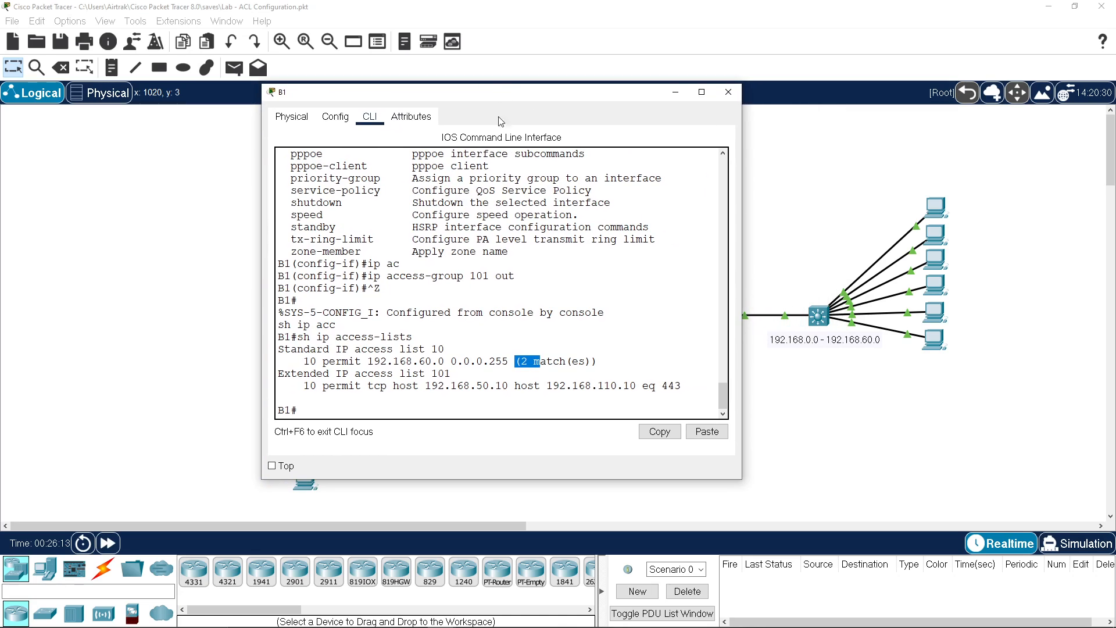
pyautogui.moveTo(495, 385); pyautogui.dragTo(700, 381)
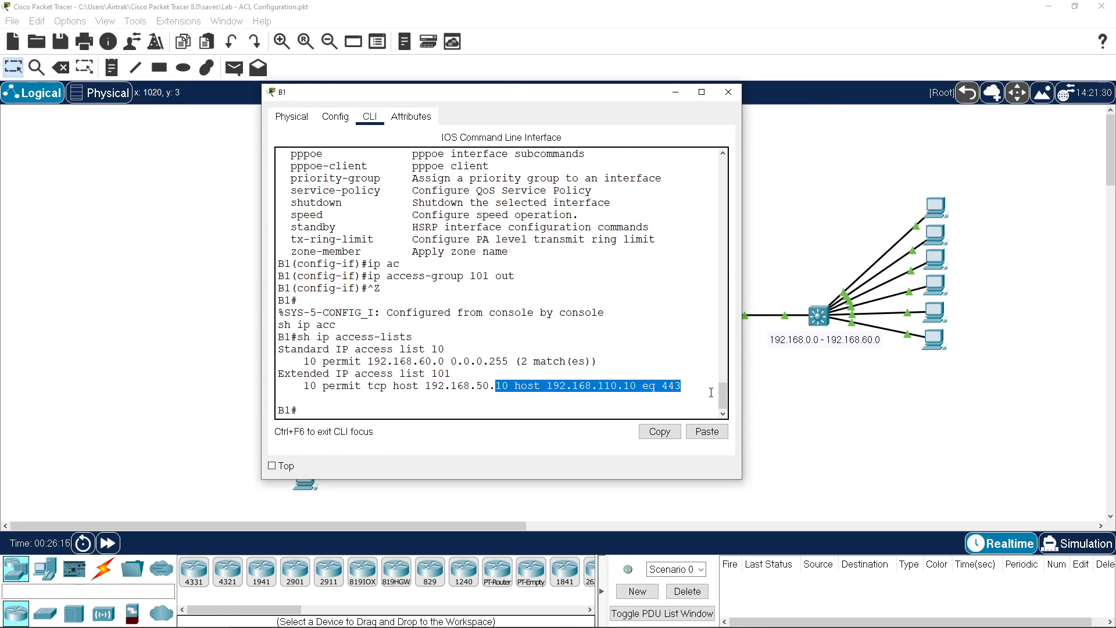
pyautogui.click(936, 315)
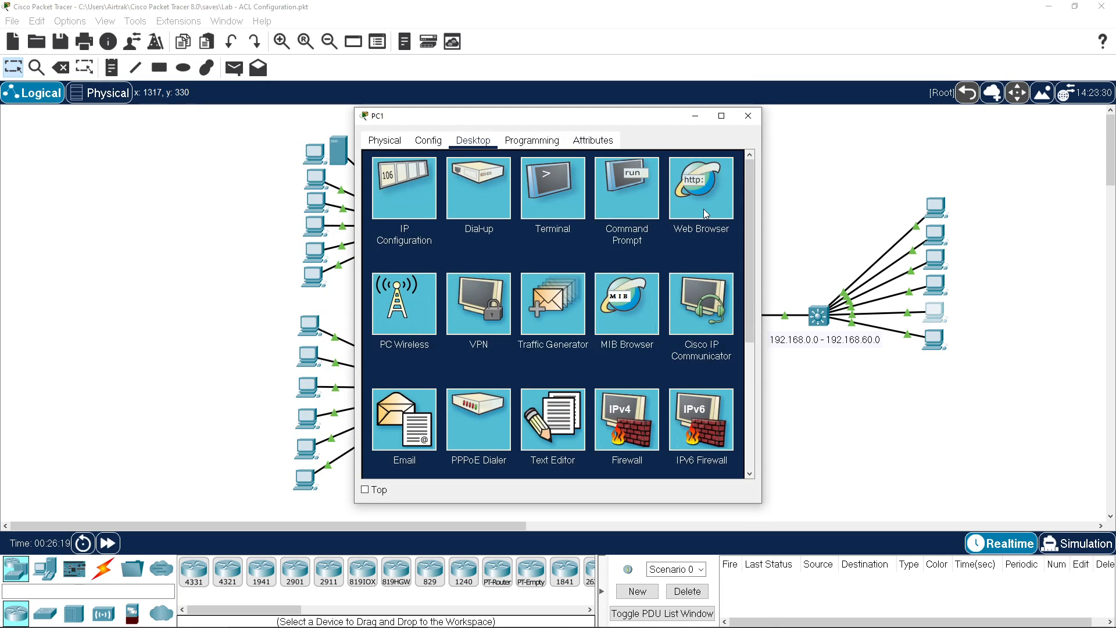
pyautogui.click(703, 208)
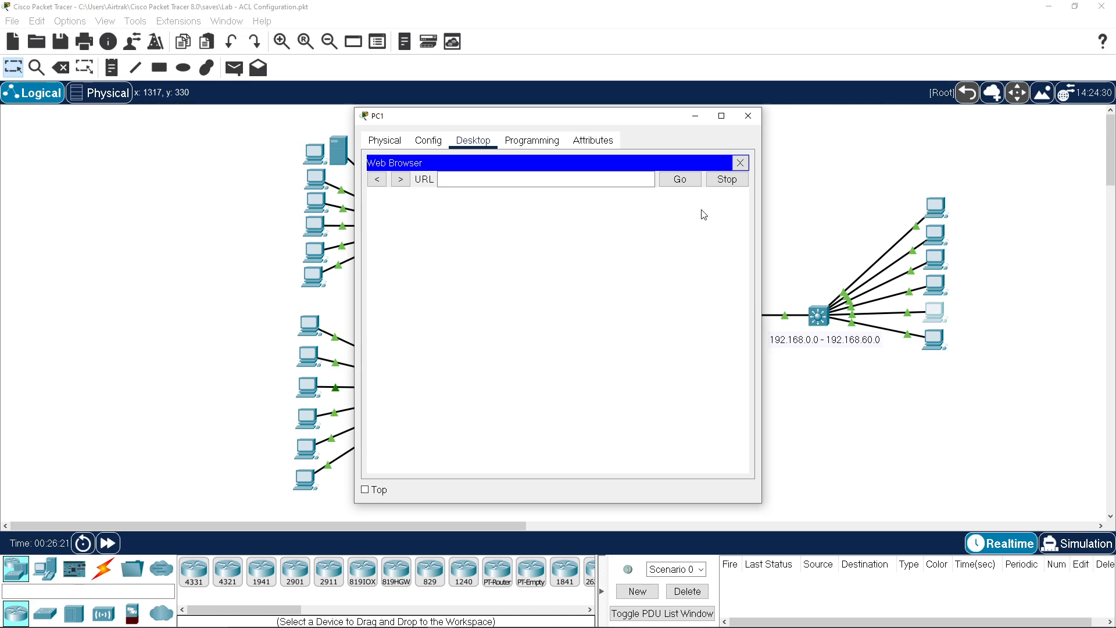
pyautogui.click(455, 179)
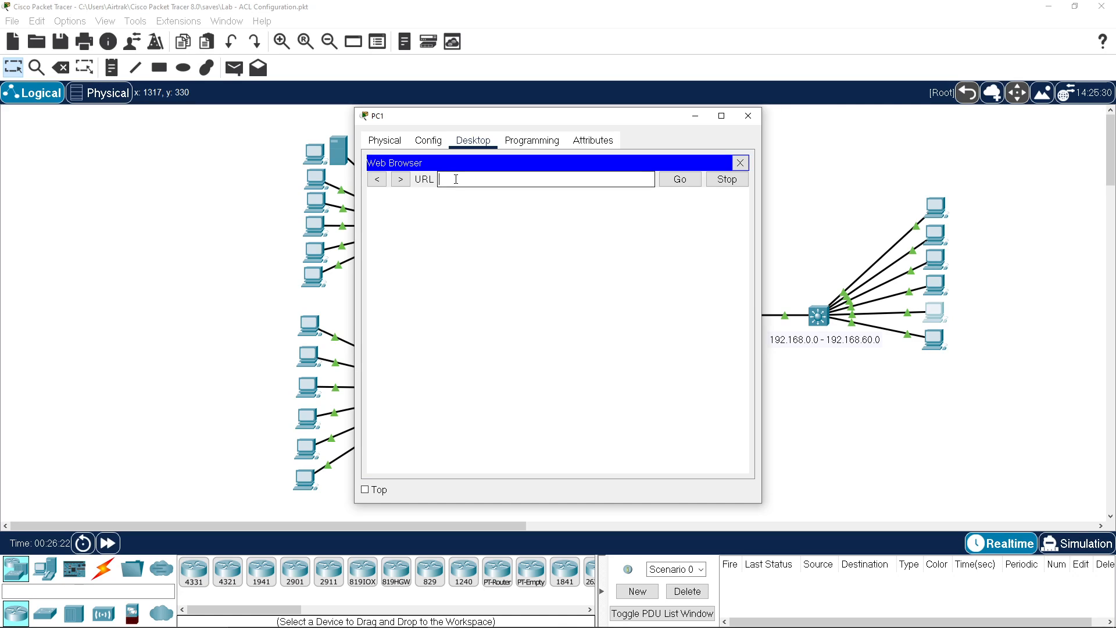
pyautogui.write('192.168.110.10')
pyautogui.press('Home')
pyautogui.write('http://')
pyautogui.click(681, 181)
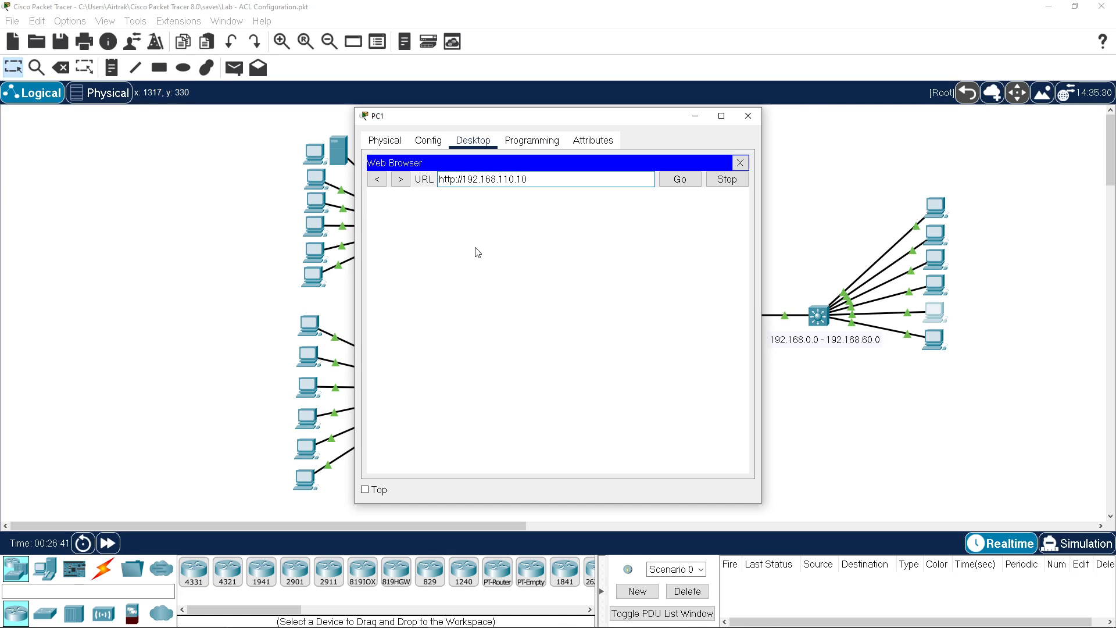
pyautogui.write('s')
pyautogui.click(675, 182)
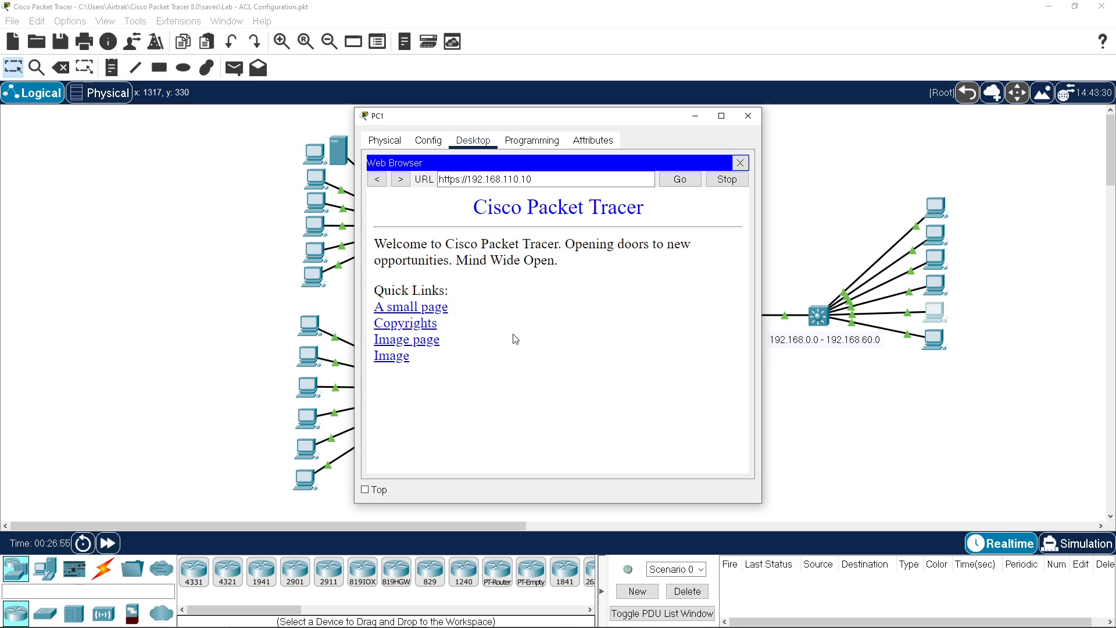
pyautogui.moveTo(464, 180); pyautogui.dragTo(537, 205)
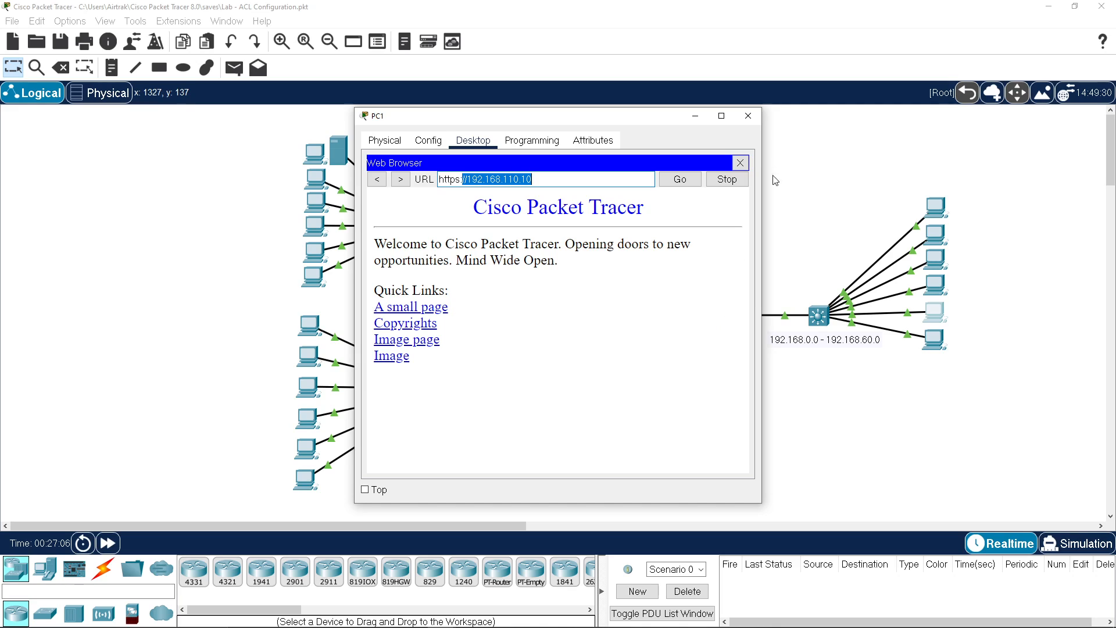
pyautogui.click(740, 165)
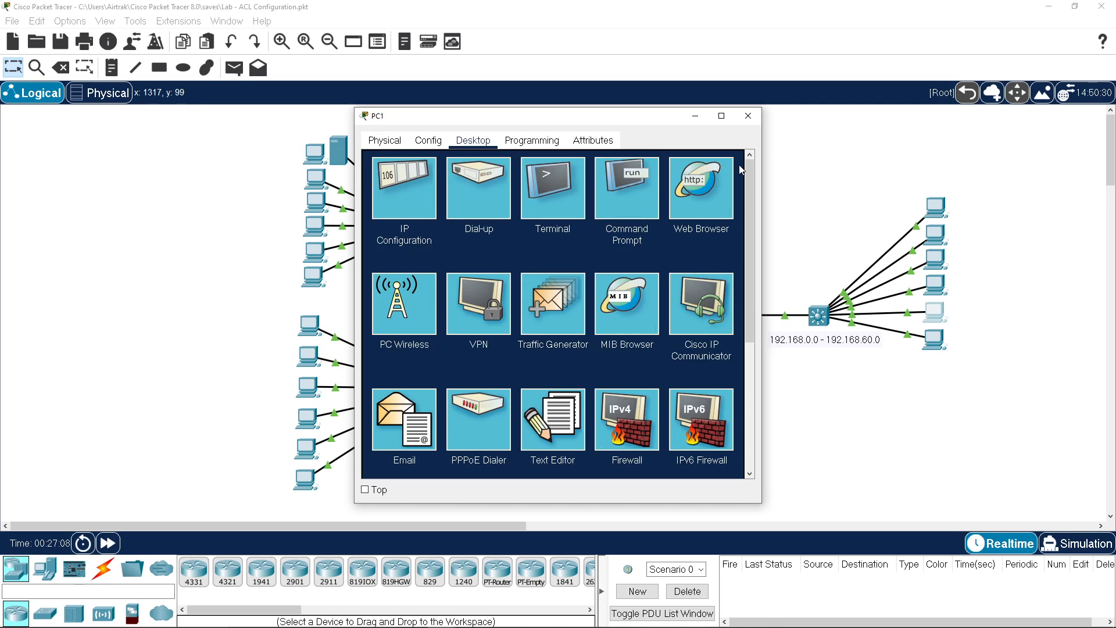
# Step: Close PC1 and rerun sh ip access-lists on B1, showing 5 matches on list 101
pyautogui.click(749, 121)
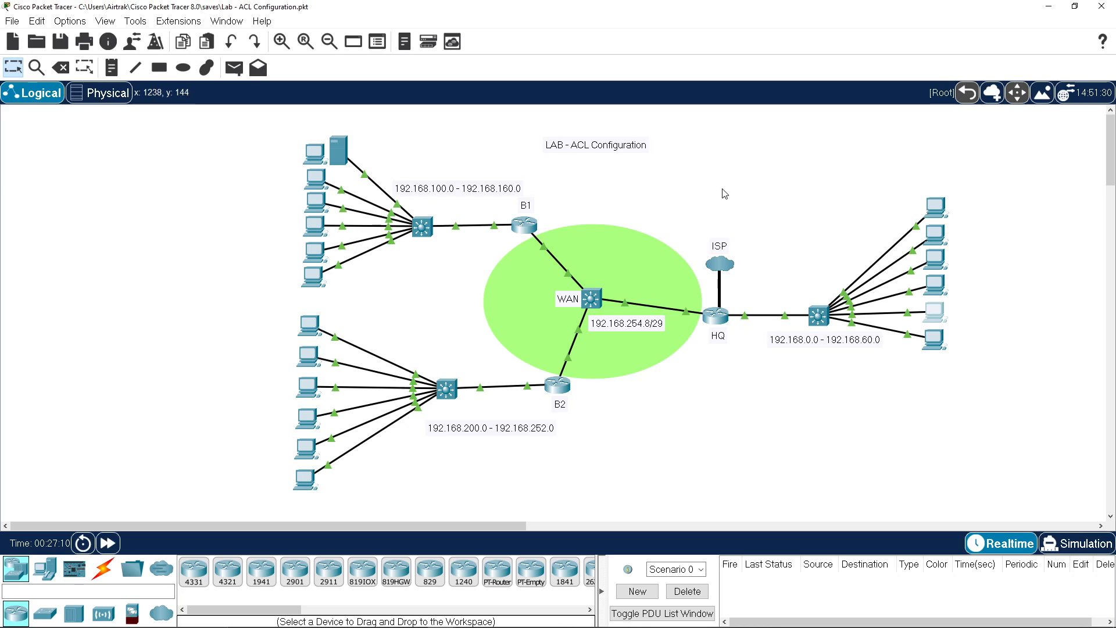
pyautogui.moveTo(525, 226)
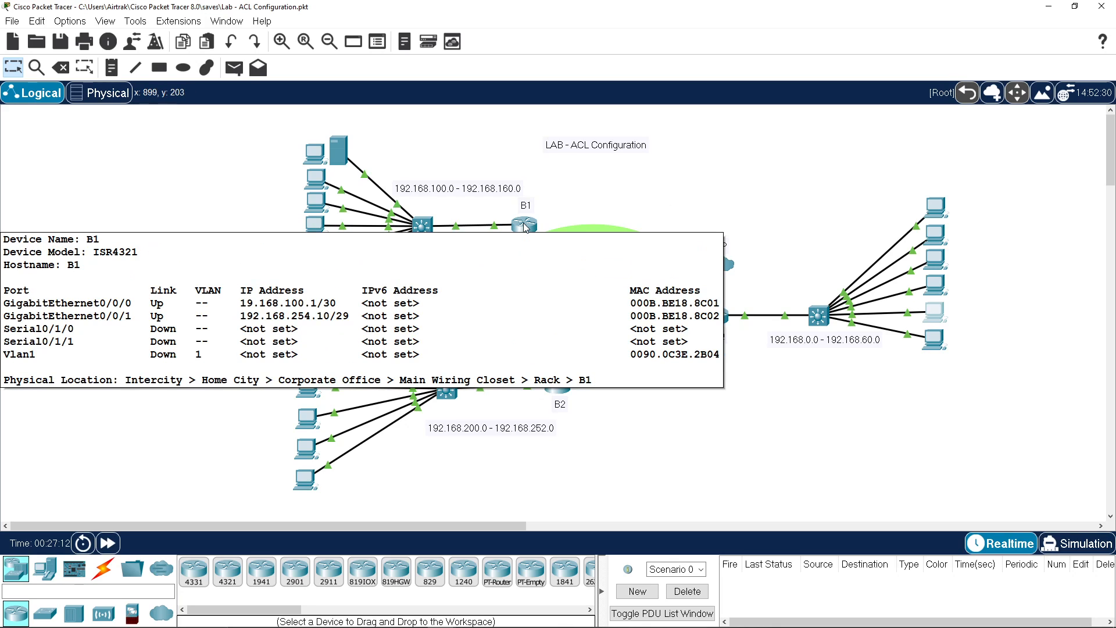
pyautogui.click(525, 226)
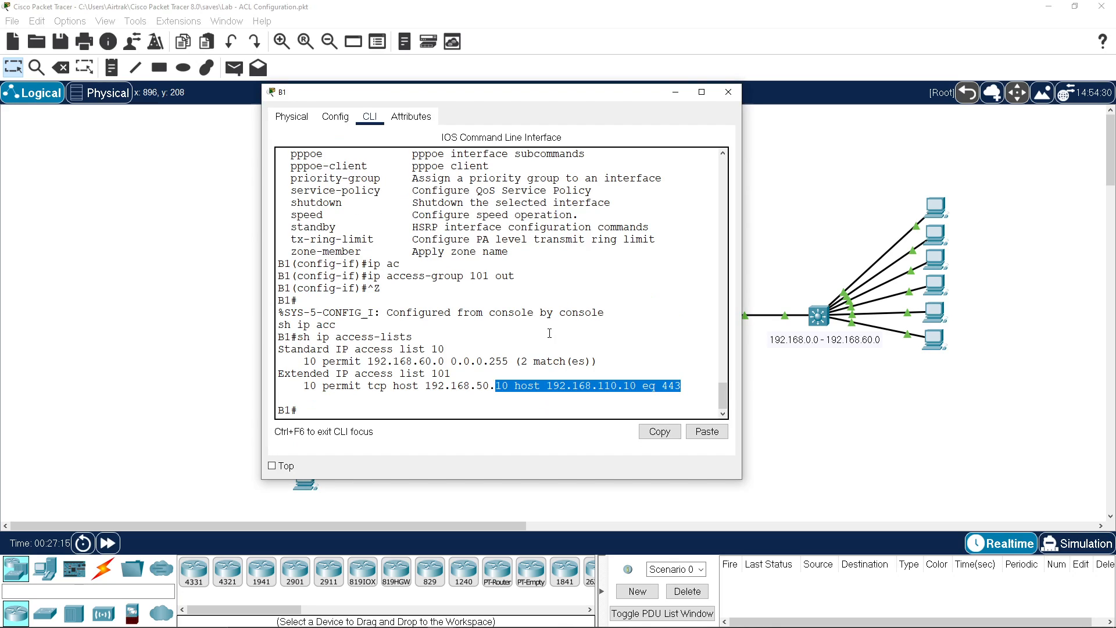
pyautogui.click(549, 333)
pyautogui.press('Up')
pyautogui.press('Return')
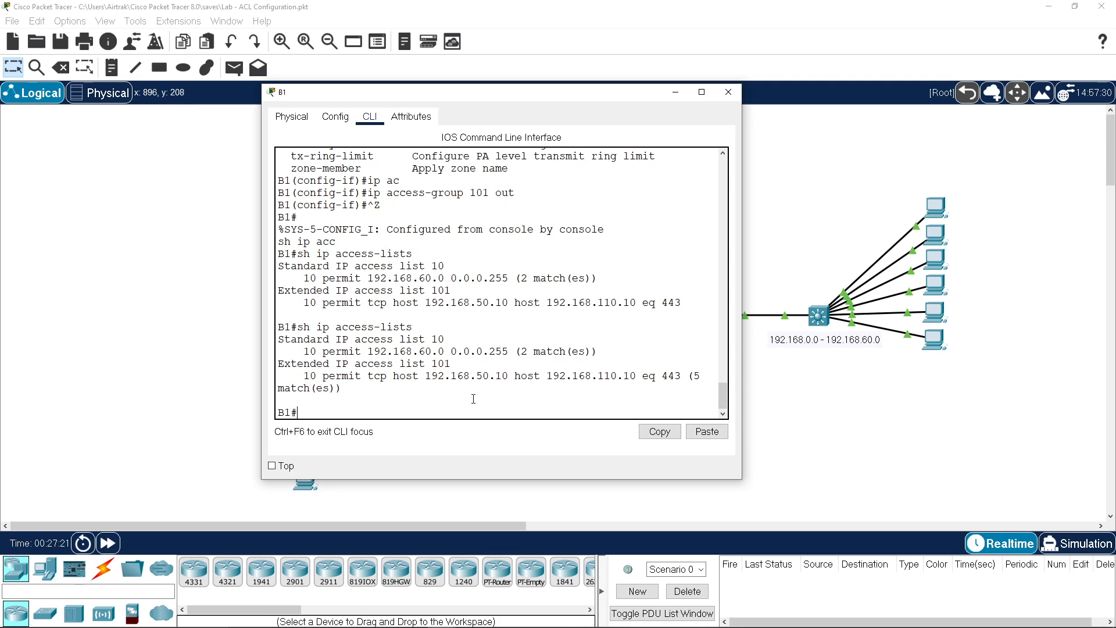
pyautogui.moveTo(374, 365); pyautogui.dragTo(452, 365)
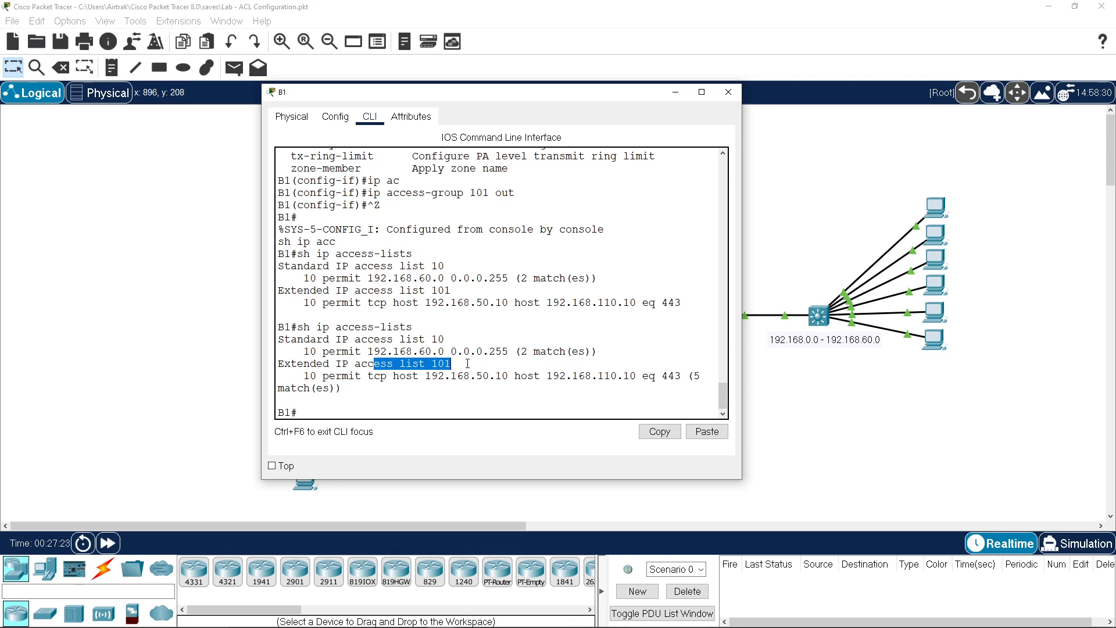
pyautogui.click(428, 406)
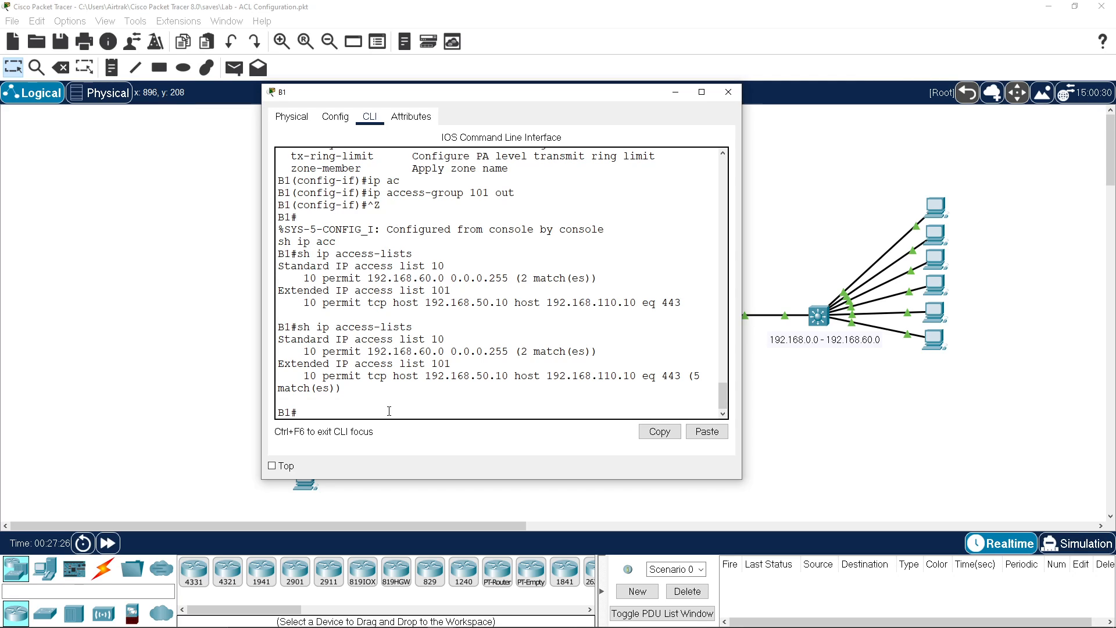
# Step: Remove access-group 101 out from B1's interface g0/0/0
pyautogui.write('conf t')
pyautogui.press('Return')
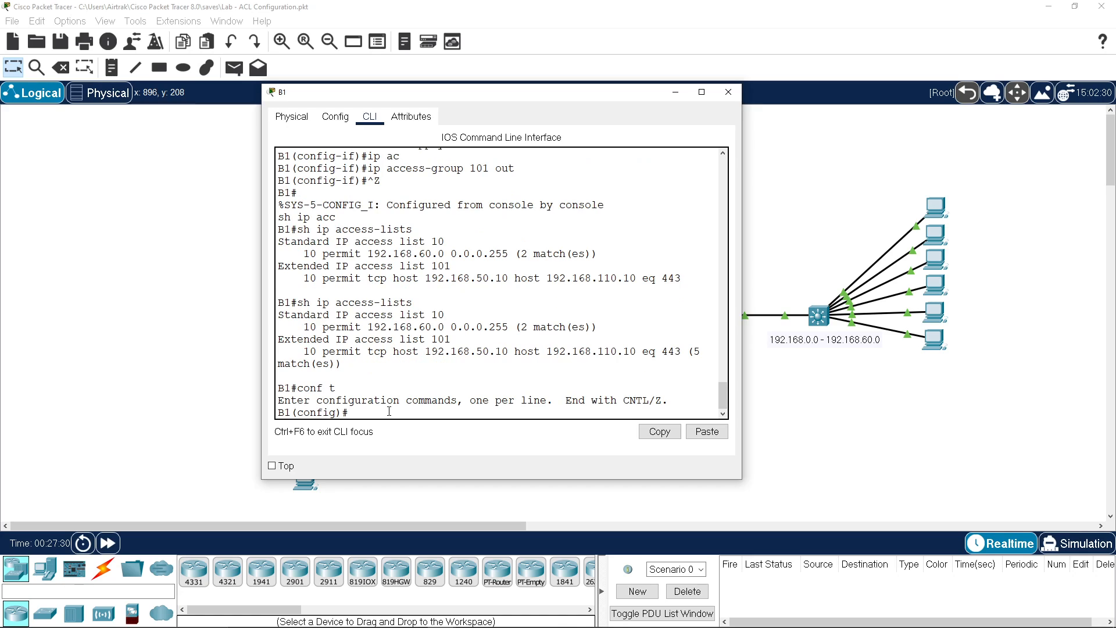
pyautogui.write('int g0/0/0')
pyautogui.press('Return')
pyautogui.write('no ')
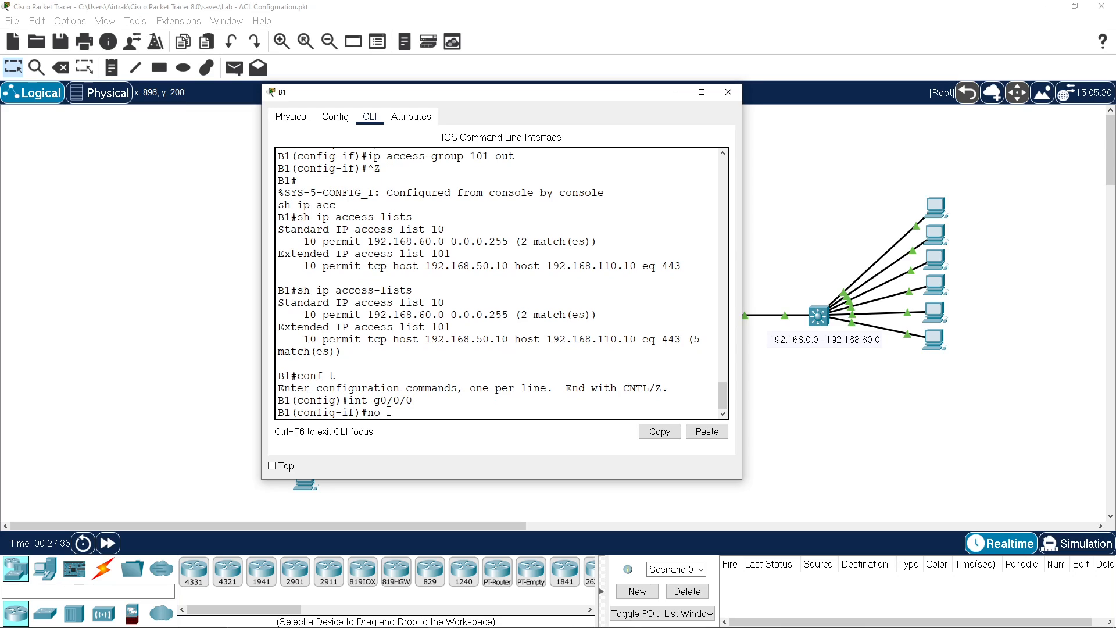
pyautogui.write('ip acc')
pyautogui.press('Tab')
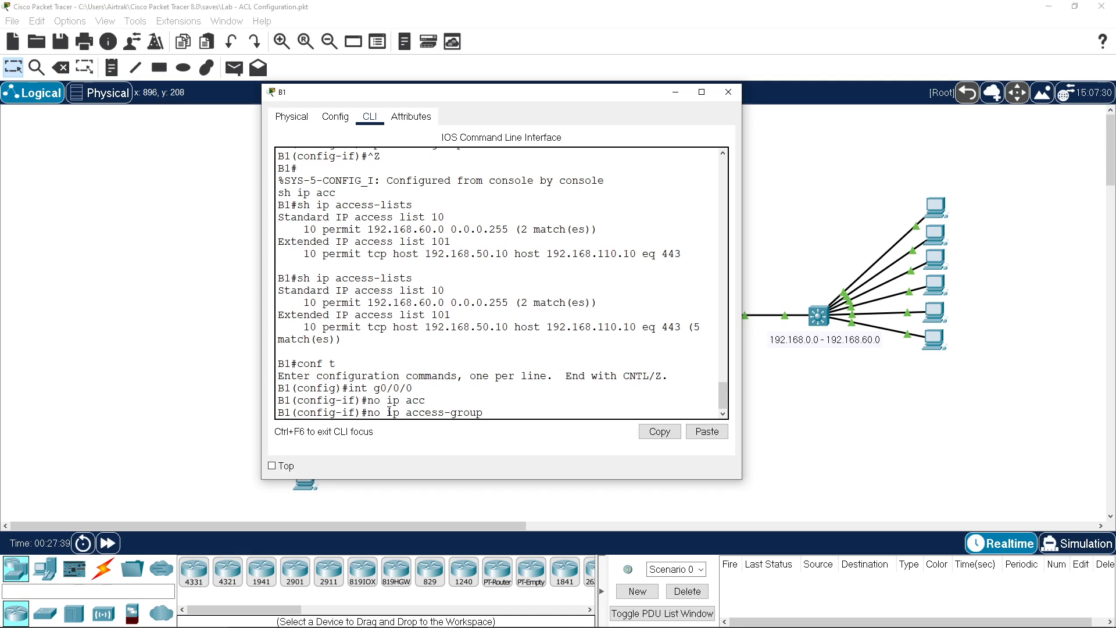
pyautogui.write('101 out')
pyautogui.press('Return')
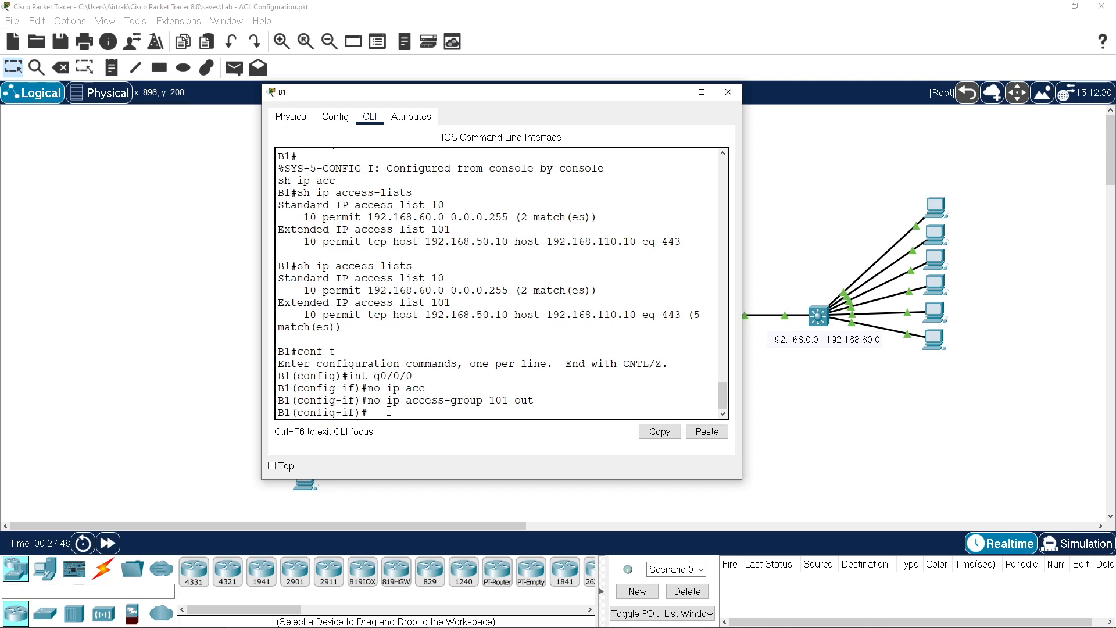
# Step: Type ip access-group 101 in under interface g0/0/1
pyautogui.write('int g0/0/1')
pyautogui.press('Return')
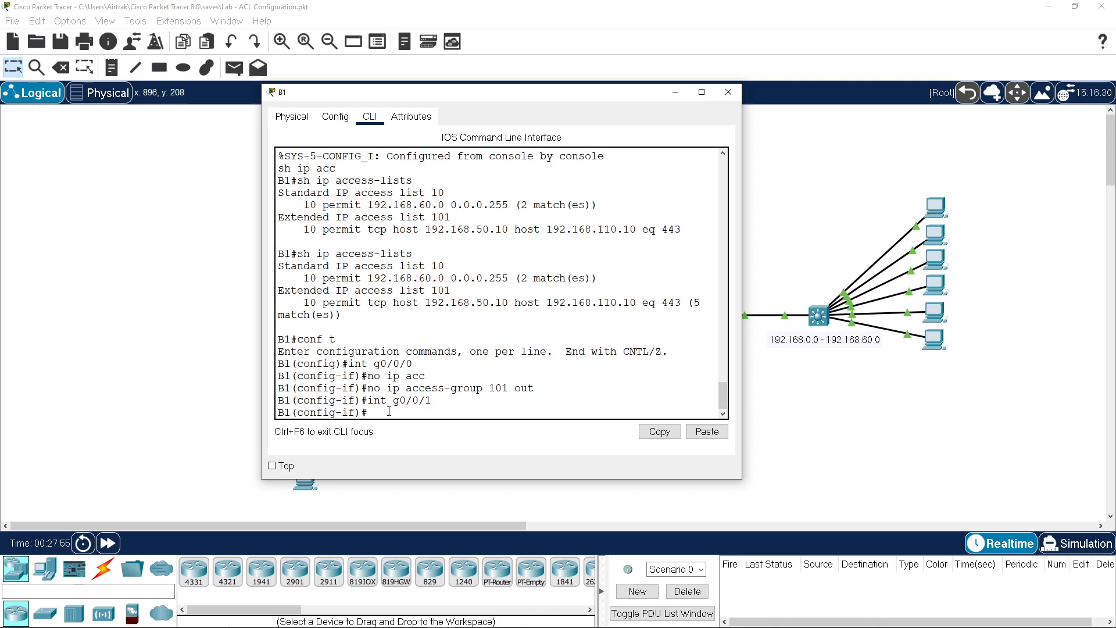
pyautogui.write('ip acc')
pyautogui.press('Tab')
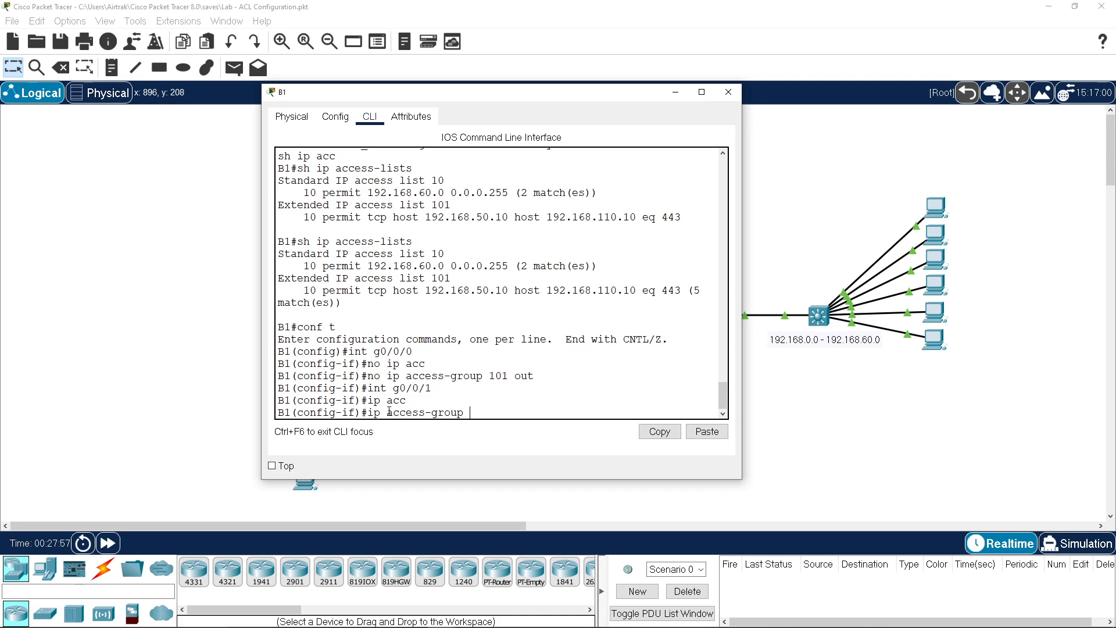
pyautogui.write('101 in')
pyautogui.moveTo(488, 96); pyautogui.dragTo(857, 74)
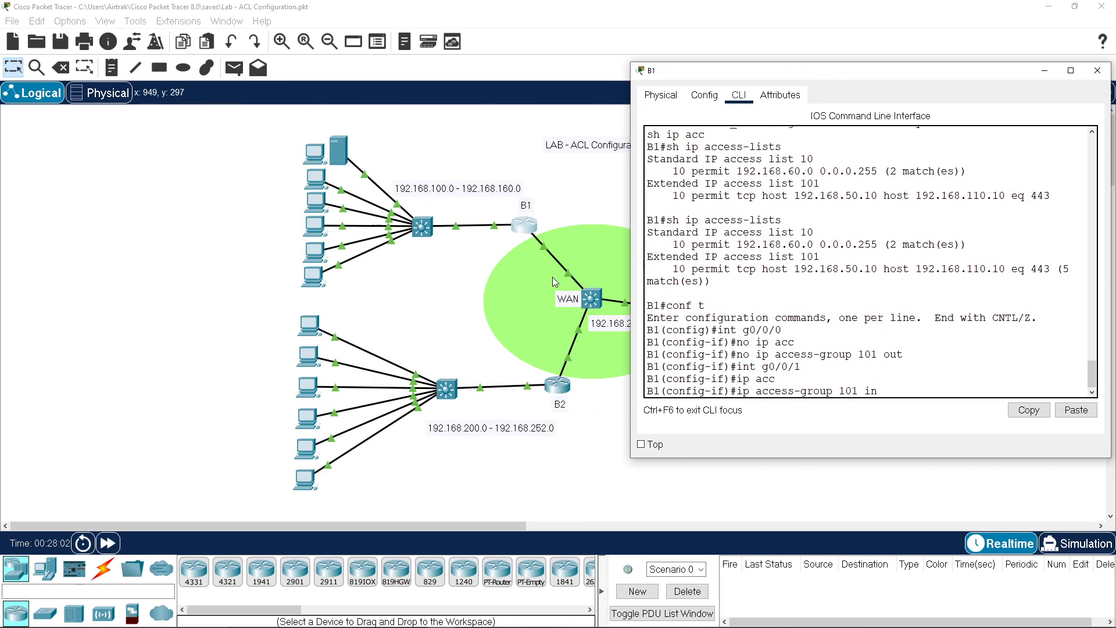
# Step: Reattach the WAN switch cable to B1's GigabitEthernet0/0/1 port
pyautogui.click(545, 251)
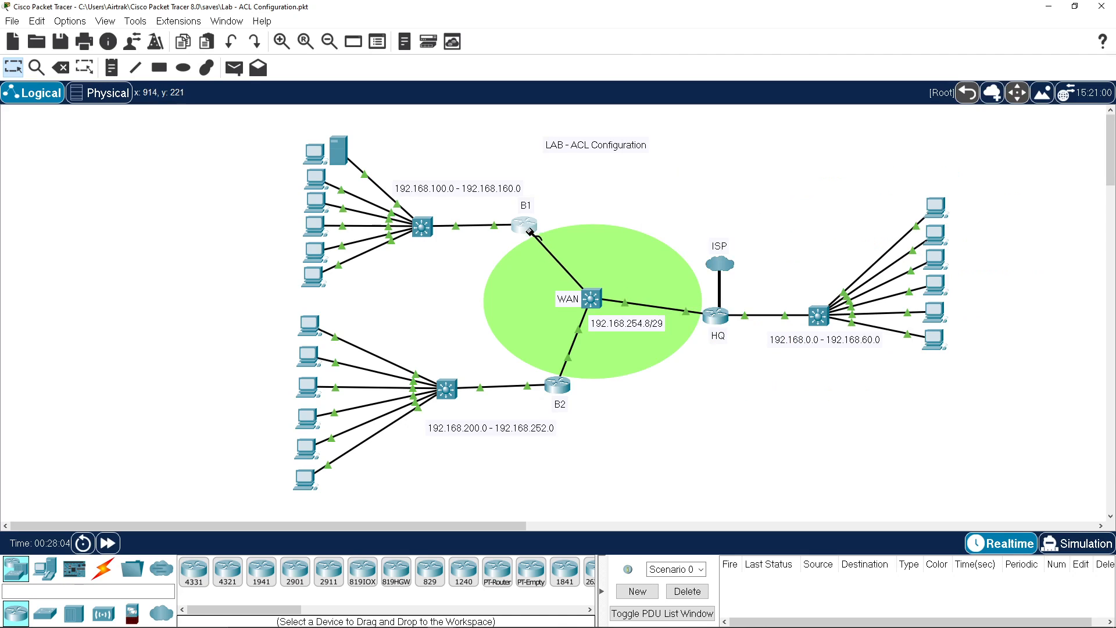
pyautogui.click(526, 228)
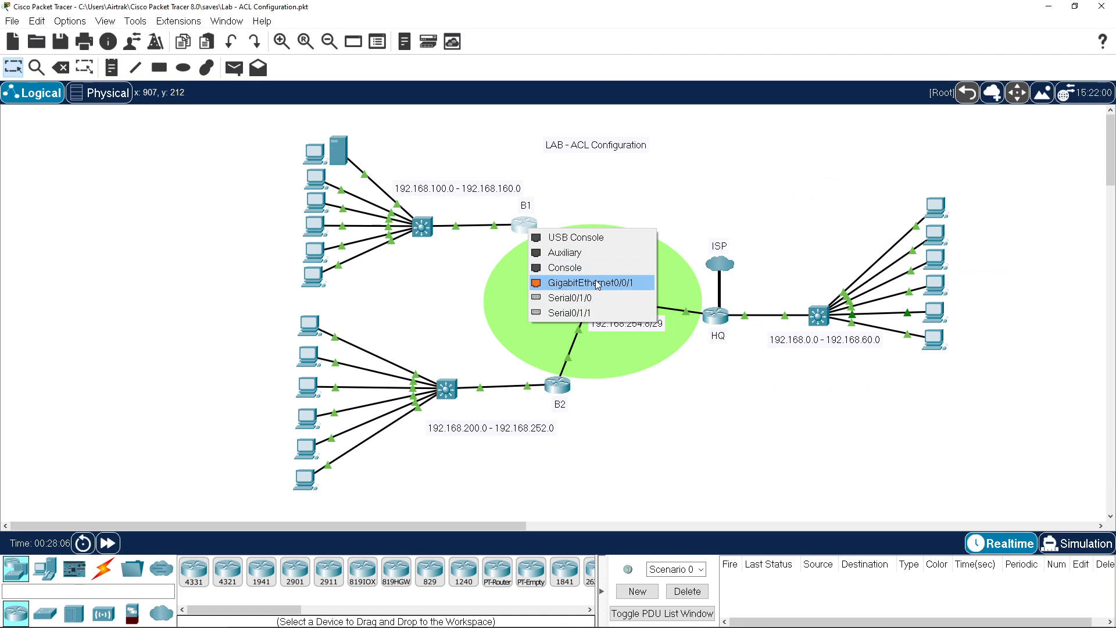
pyautogui.click(541, 283)
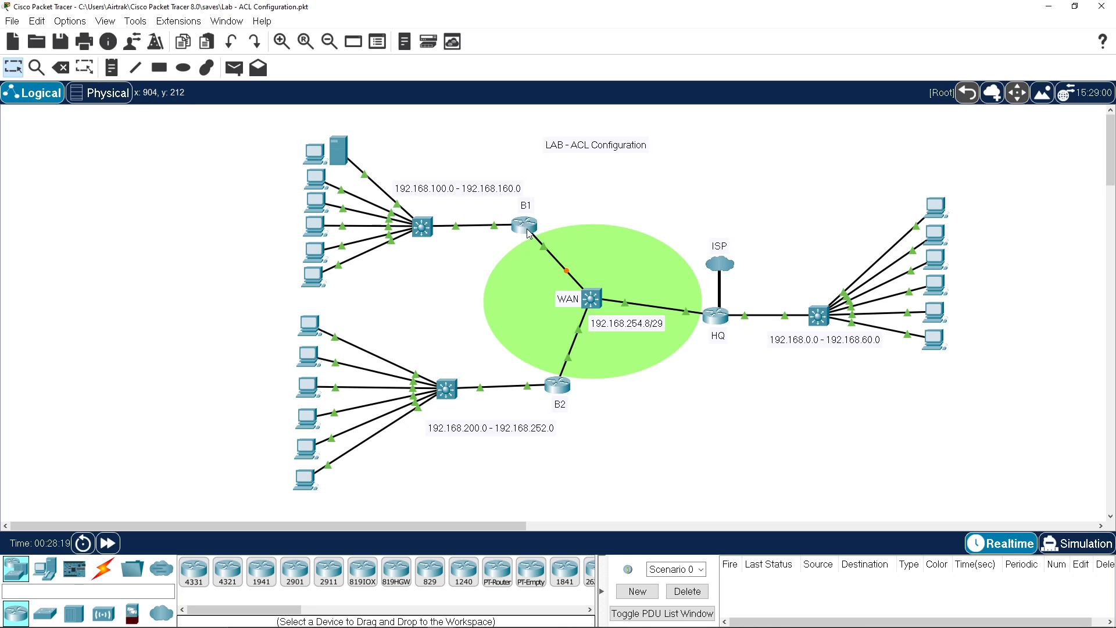
pyautogui.moveTo(528, 232)
# Step: Reopen B1's CLI, review the g0/0/1 log messages, and type do sh ip int g0/0/1
pyautogui.click(522, 227)
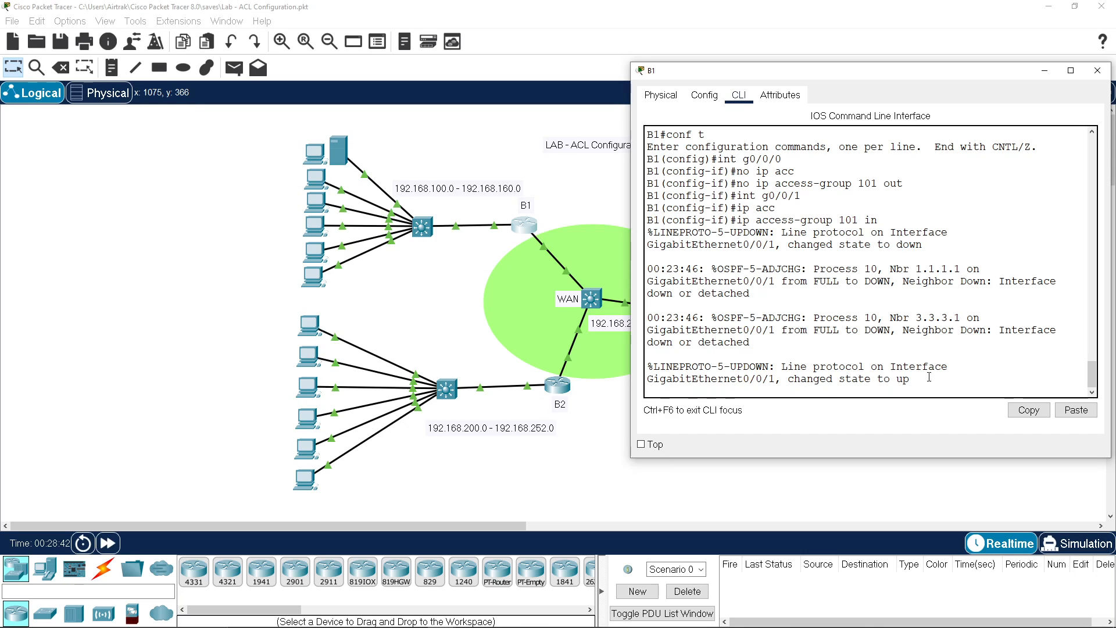
pyautogui.press('Return')
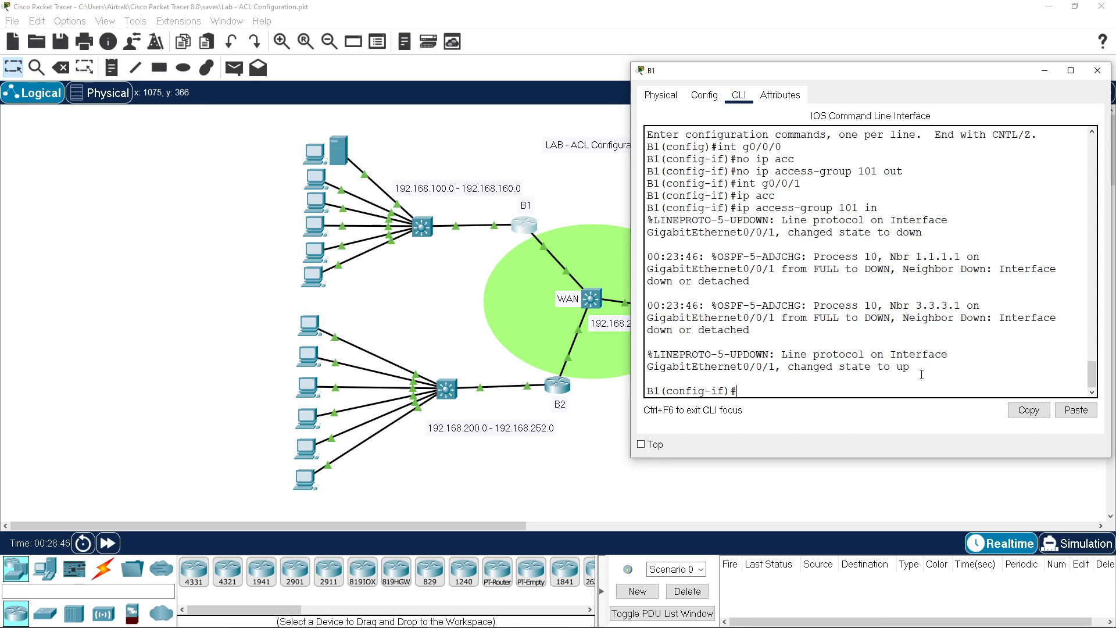
pyautogui.moveTo(878, 208); pyautogui.dragTo(738, 211)
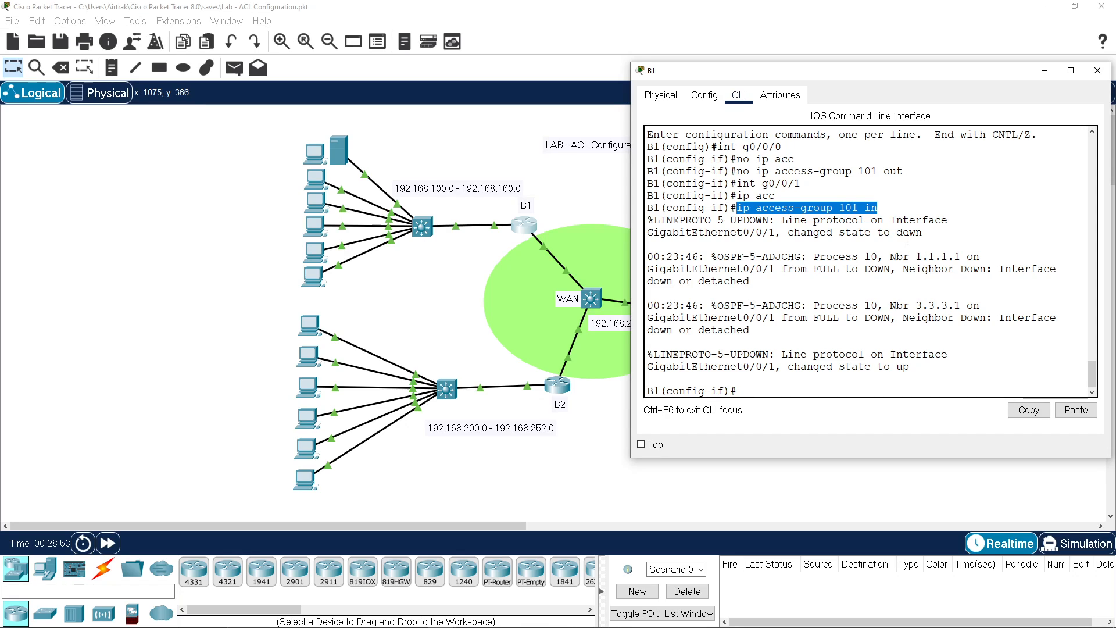
pyautogui.click(851, 384)
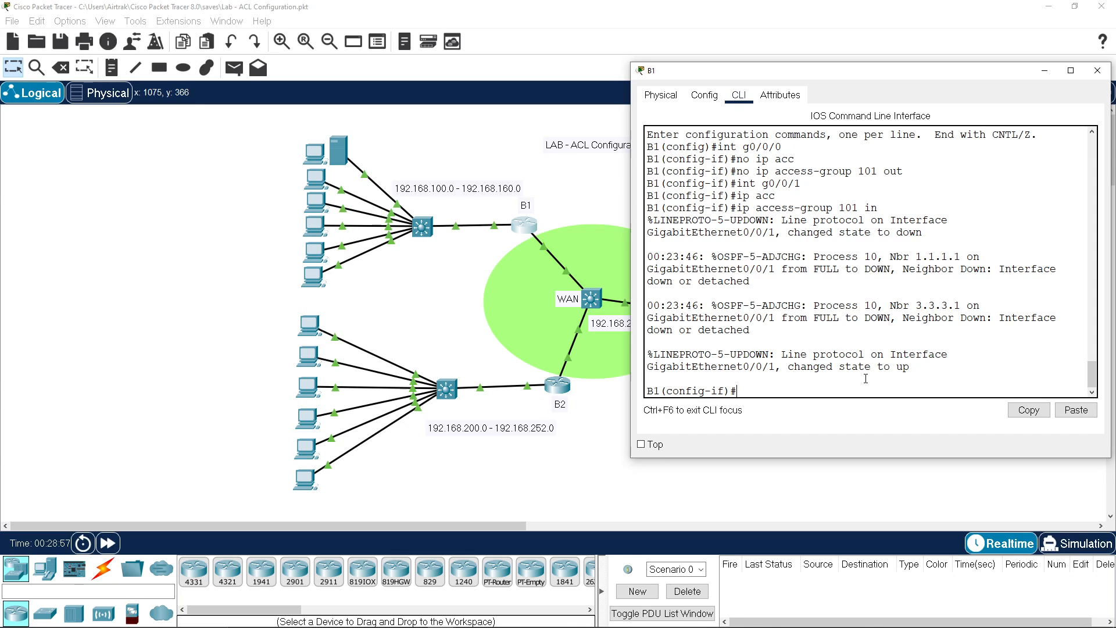
pyautogui.write('do sh ip int g0/0/1')
# Step: Show g0/0/1's details confirming inbound list 101, finish paging, and enter sh ip acc
pyautogui.press('Return')
pyautogui.scroll(2, 863, 370)
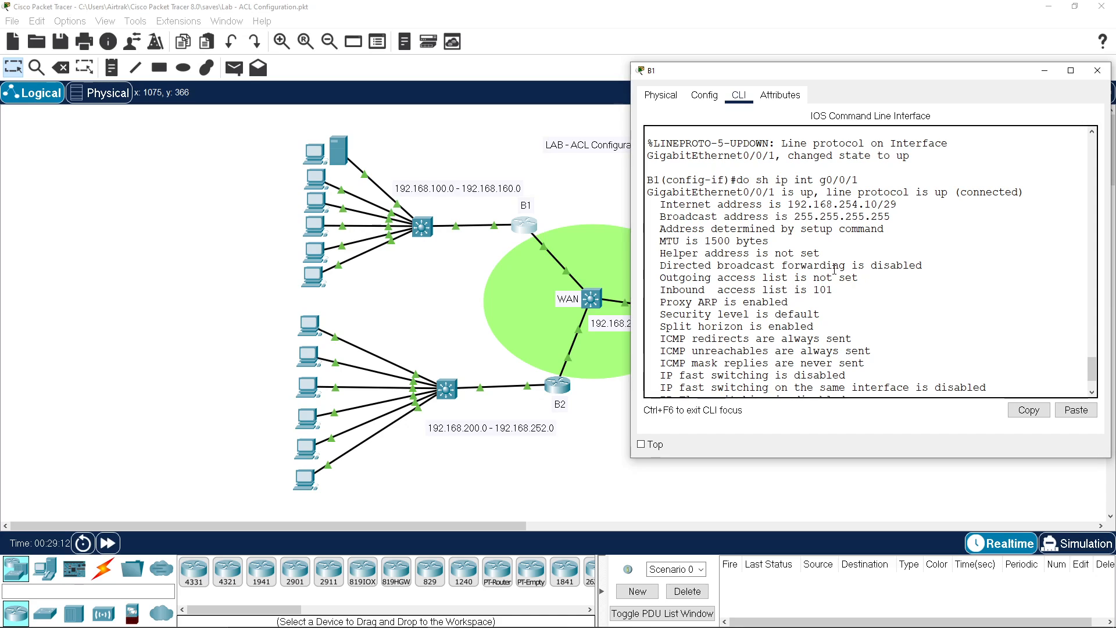
pyautogui.moveTo(660, 290); pyautogui.dragTo(835, 293)
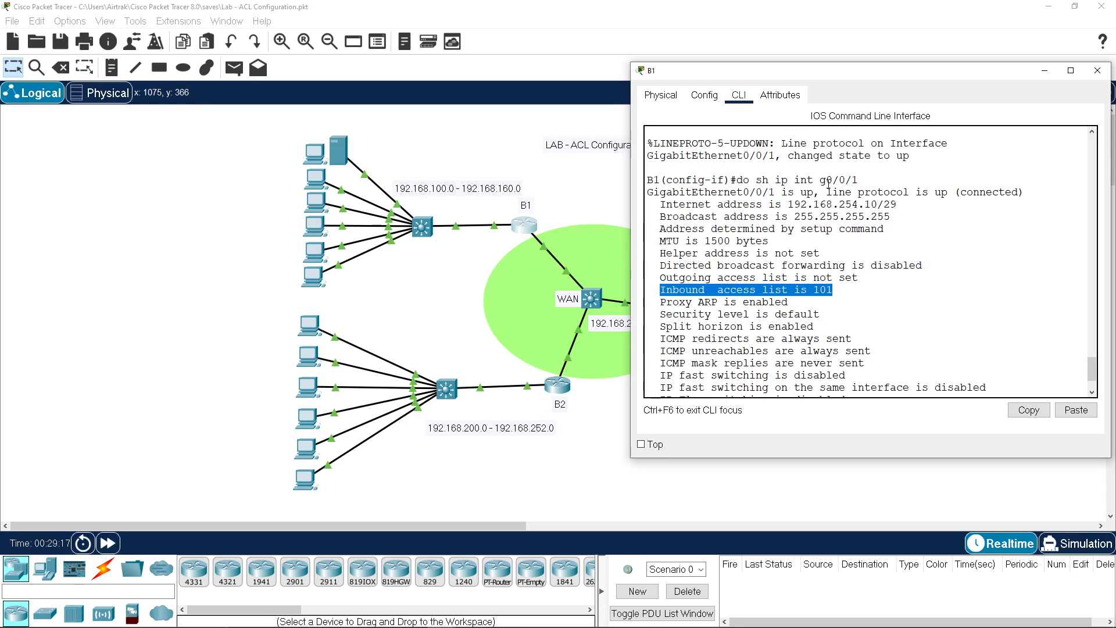
pyautogui.moveTo(820, 181); pyautogui.dragTo(864, 181)
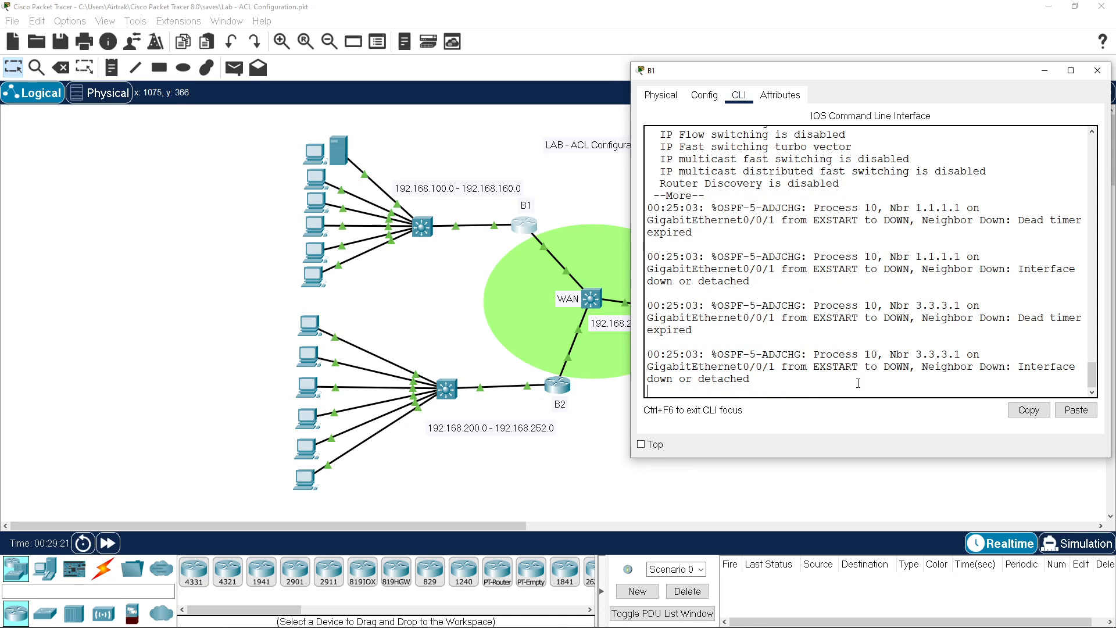
pyautogui.moveTo(884, 212); pyautogui.dragTo(1037, 366)
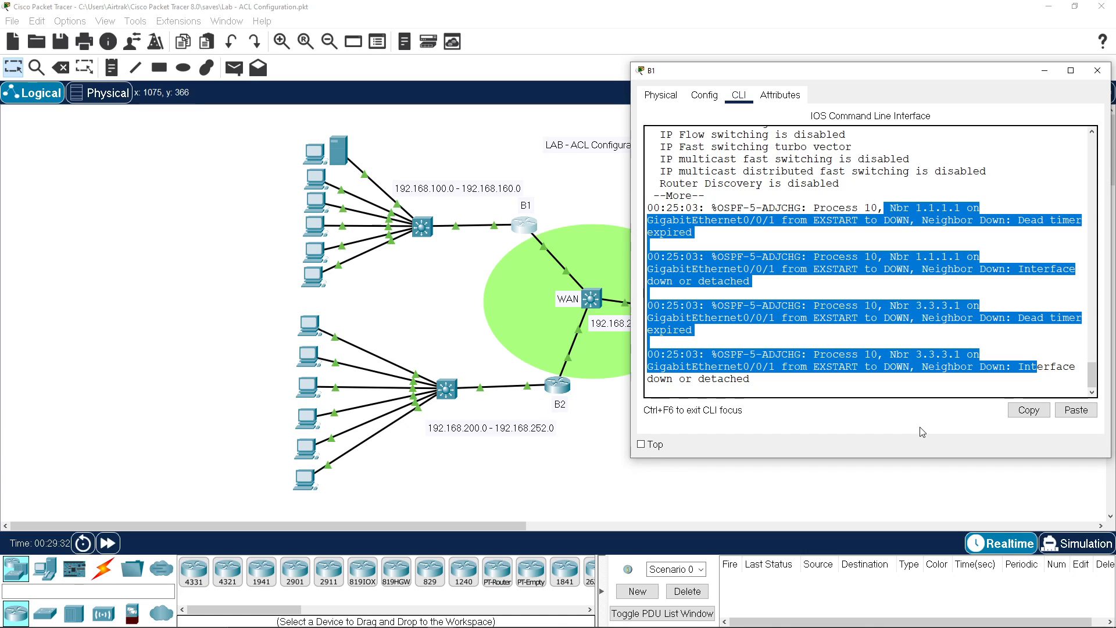
pyautogui.press('space')
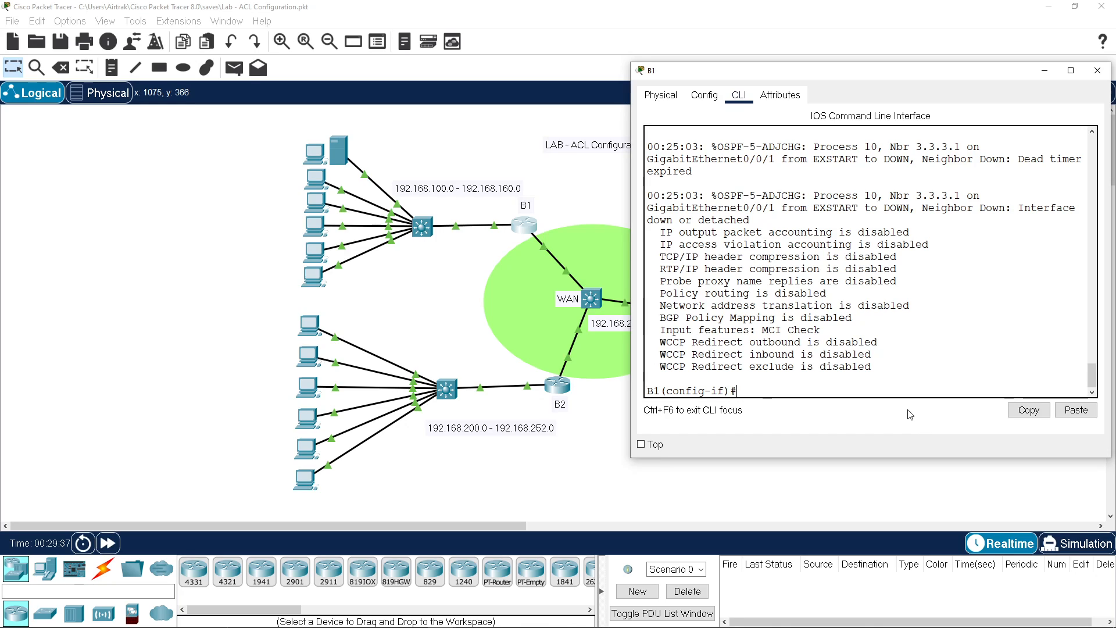
pyautogui.write('sh ip acc')
pyautogui.press('Tab')
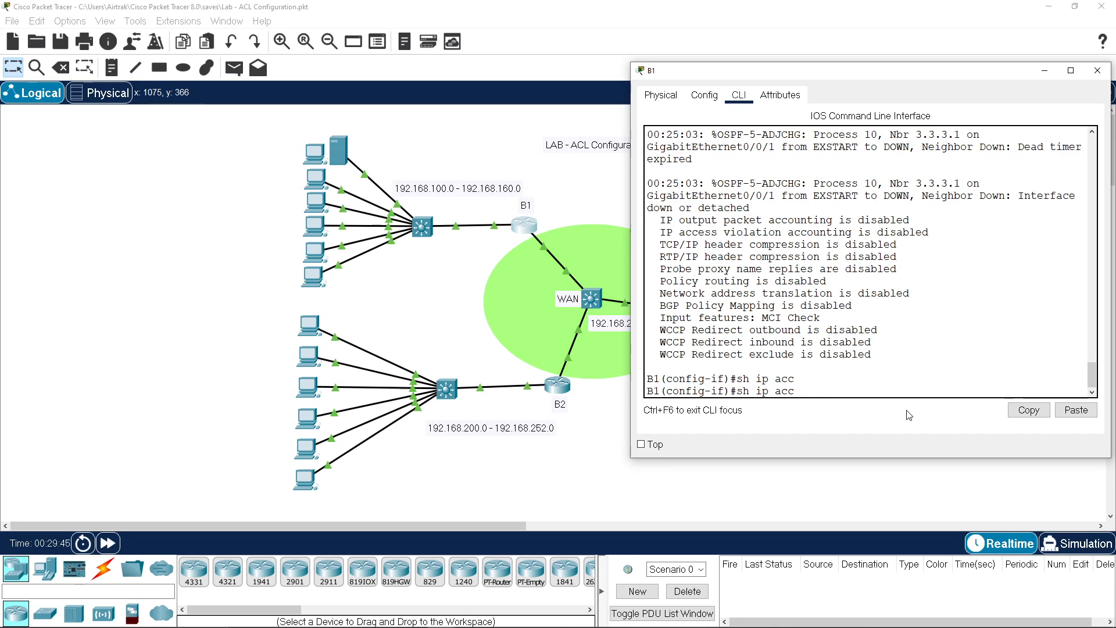
# Step: Run 'do sh ip acc' on B1 to list access lists 10 and 101
pyautogui.hotkey('ctrl', 'a')
pyautogui.write('do')
pyautogui.press('Return')
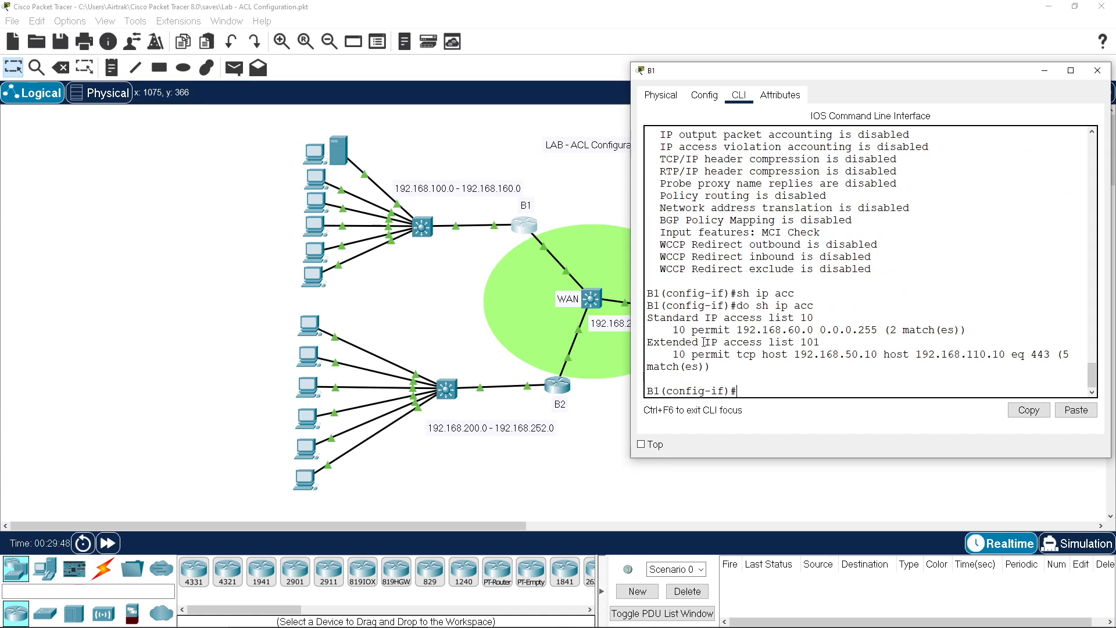
# Step: Highlight list 101's permit tcp entry to 192.168.110.10 port 443, then move the B1 window upper left
pyautogui.moveTo(704, 342); pyautogui.dragTo(819, 342)
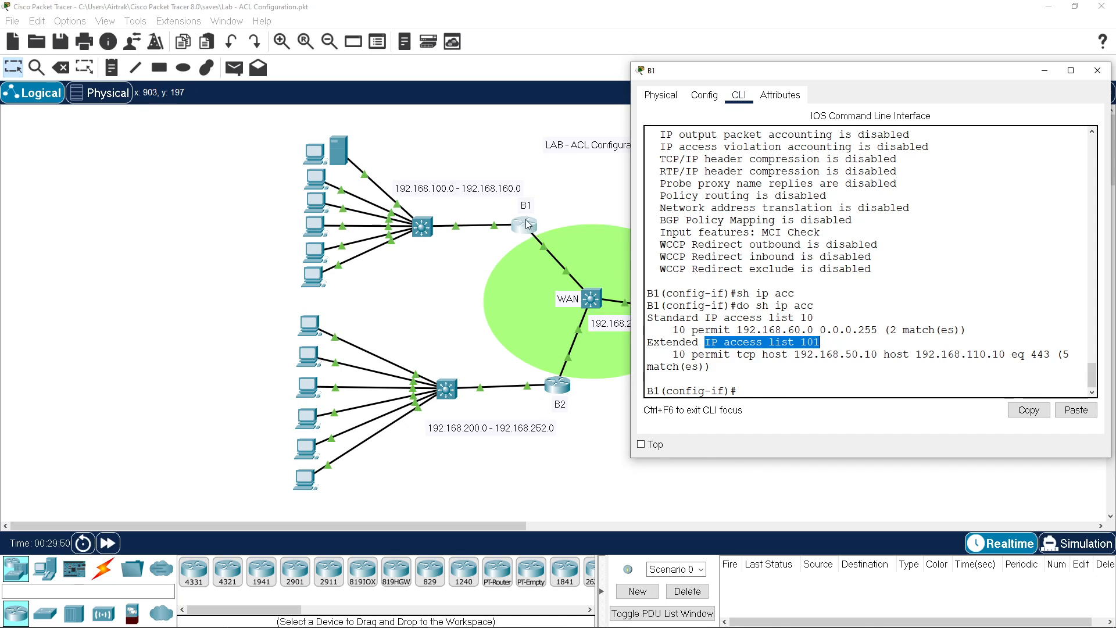
pyautogui.moveTo(691, 353); pyautogui.dragTo(754, 356)
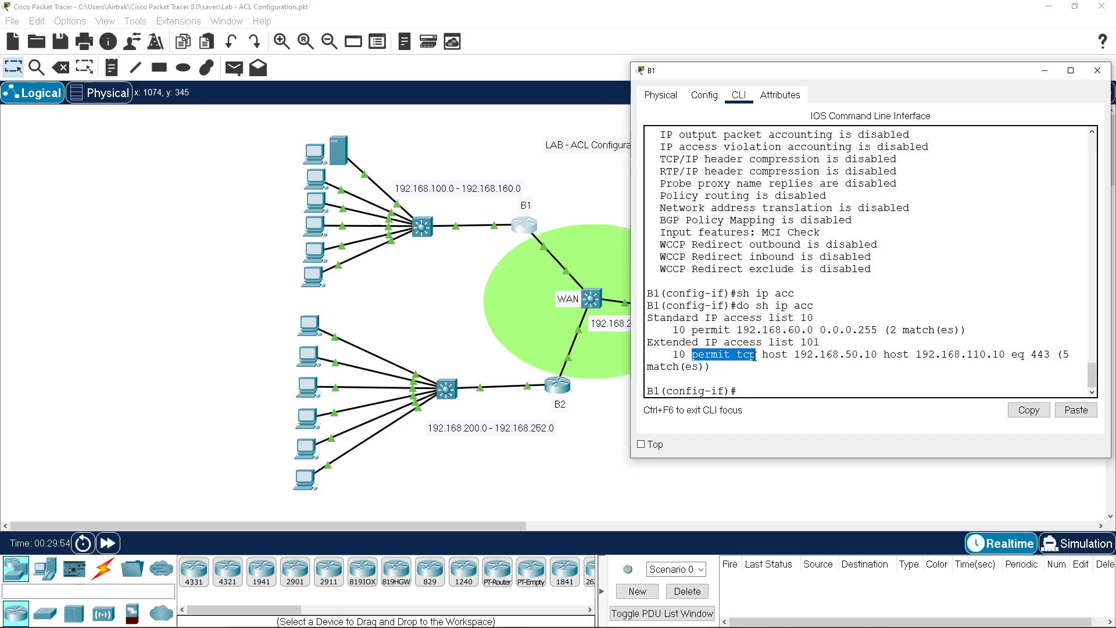
pyautogui.moveTo(870, 355); pyautogui.dragTo(1033, 355)
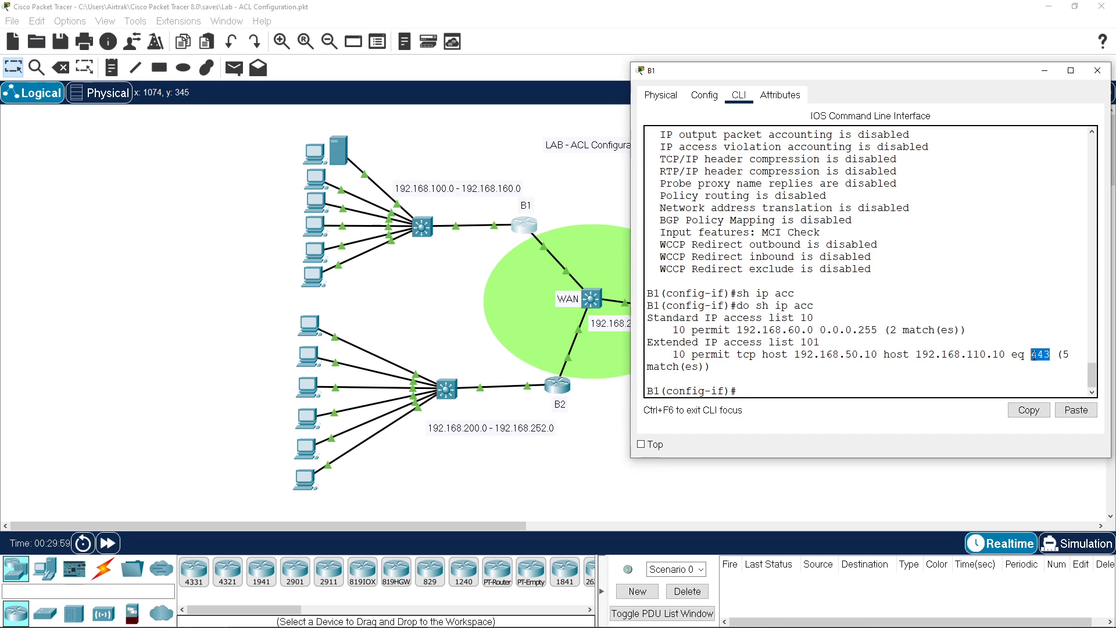
pyautogui.click(836, 385)
pyautogui.moveTo(815, 75); pyautogui.dragTo(203, 69)
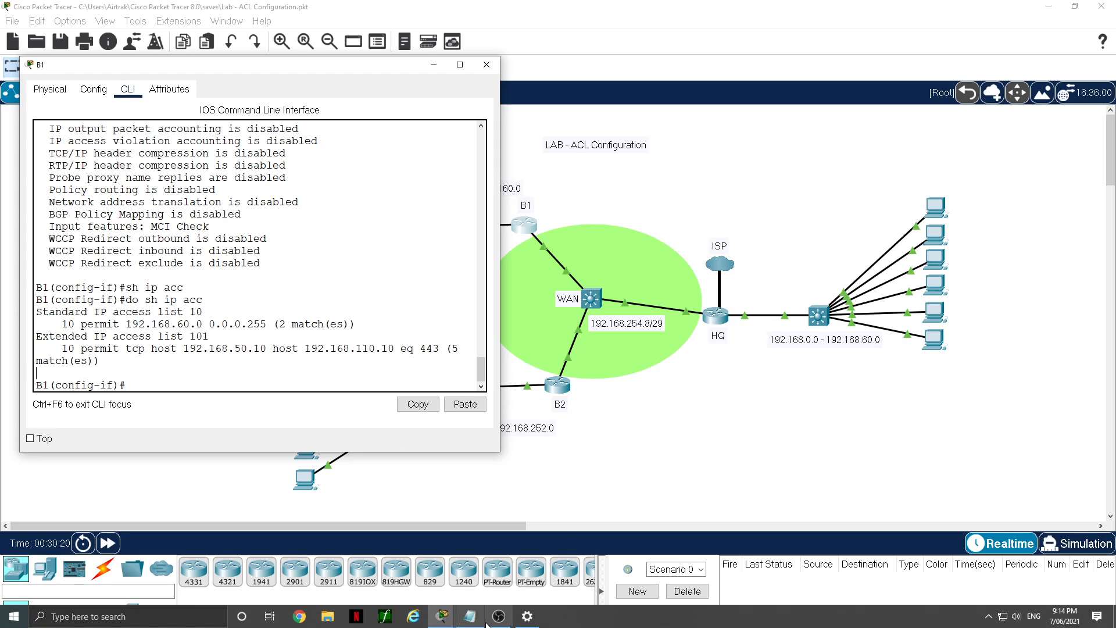
# Step: Add 'access-list 101 permit ospf any any' to the Notepad notes and select both list-101 lines
pyautogui.click(470, 617)
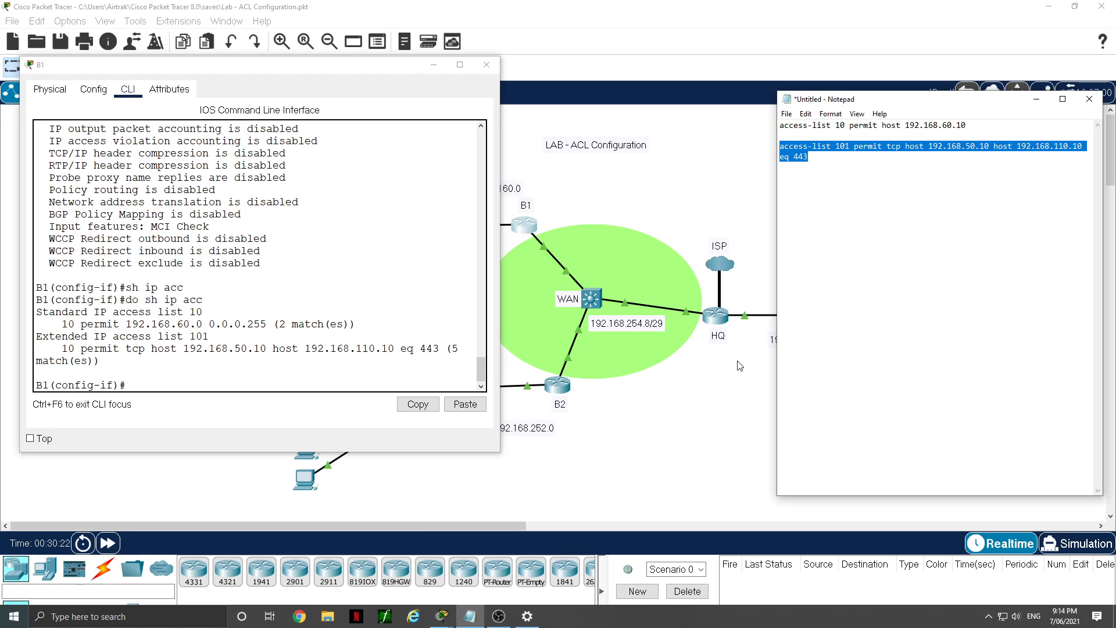
pyautogui.moveTo(885, 104); pyautogui.dragTo(736, 128)
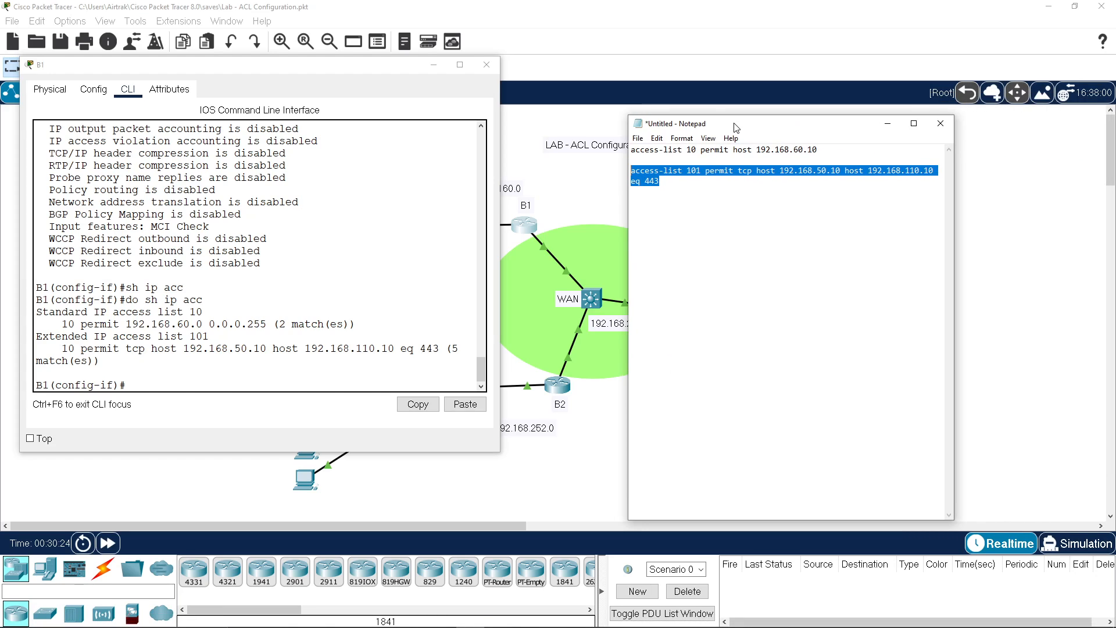
pyautogui.moveTo(954, 207); pyautogui.dragTo(1014, 200)
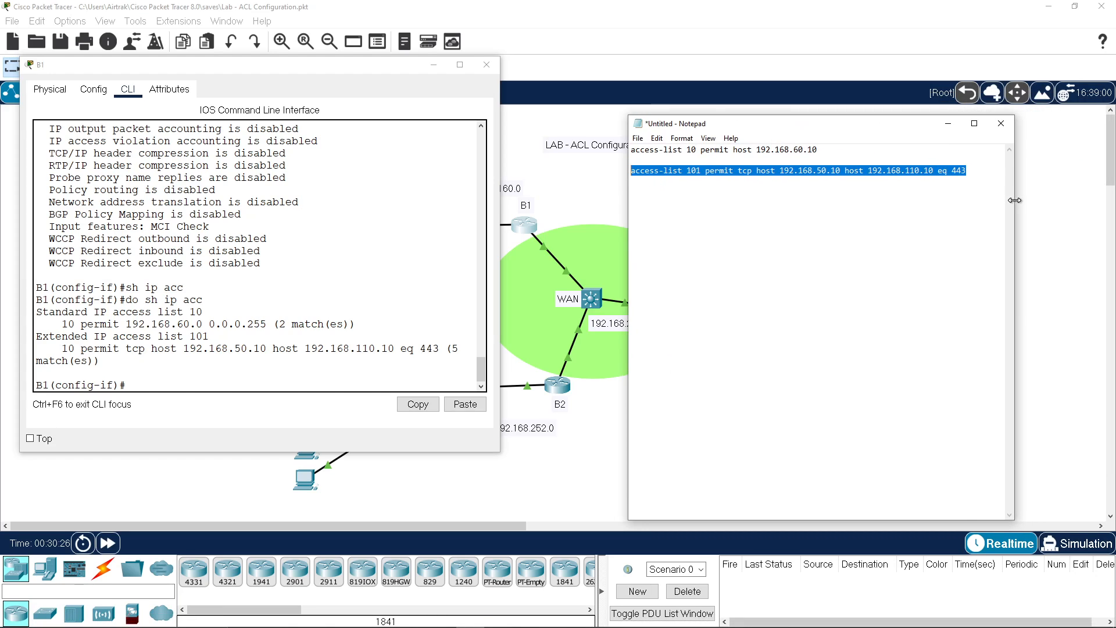
pyautogui.click(839, 193)
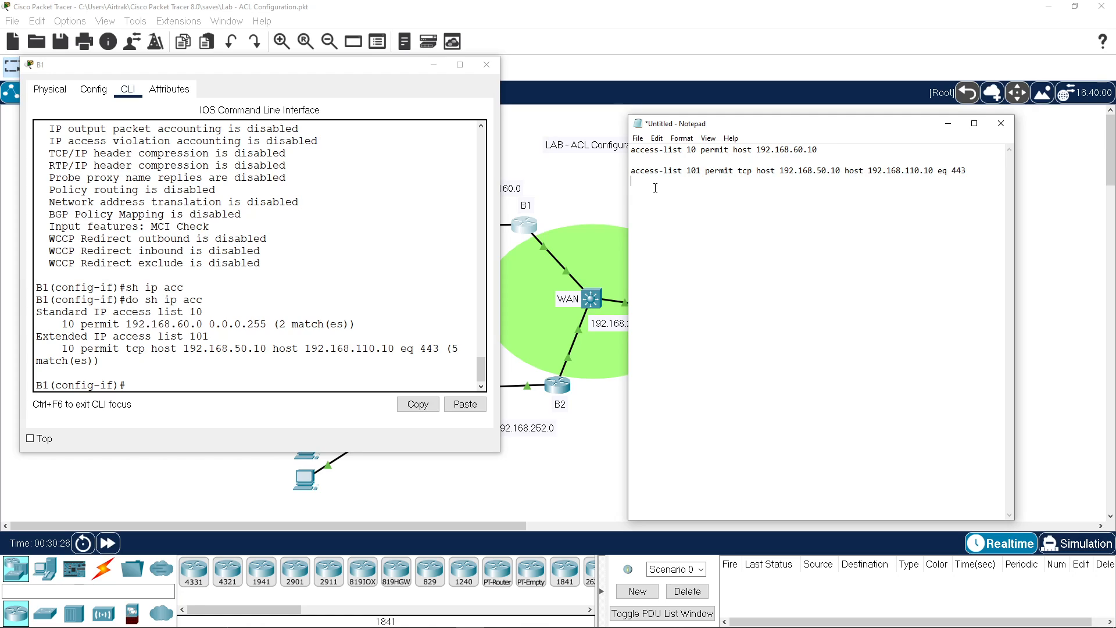
pyautogui.write('access-list 101 permit ospf a')
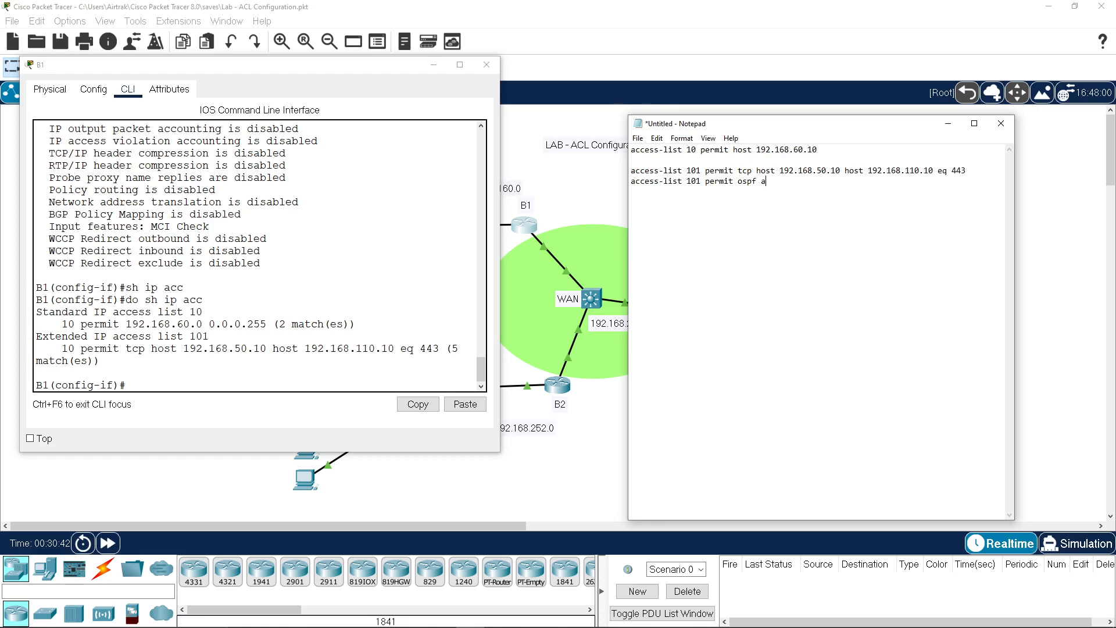
pyautogui.write('ny any')
pyautogui.moveTo(801, 182); pyautogui.dragTo(627, 172)
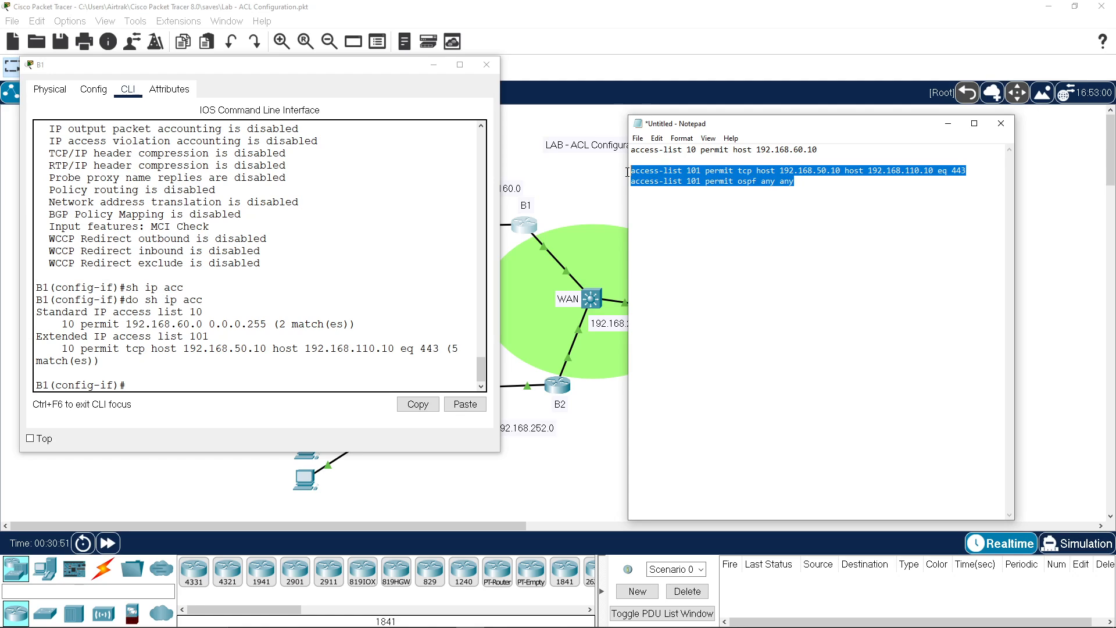
pyautogui.rightClick(651, 176)
# Step: Copy the two list-101 lines and exit B1's interface configuration to the global prompt
pyautogui.click(557, 213)
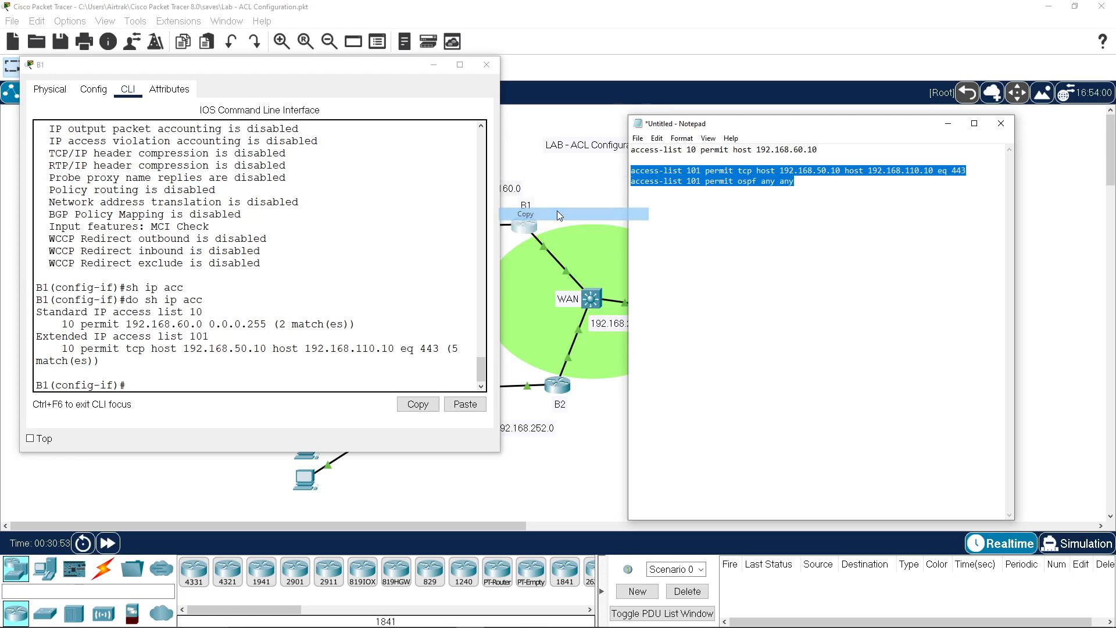
pyautogui.click(255, 374)
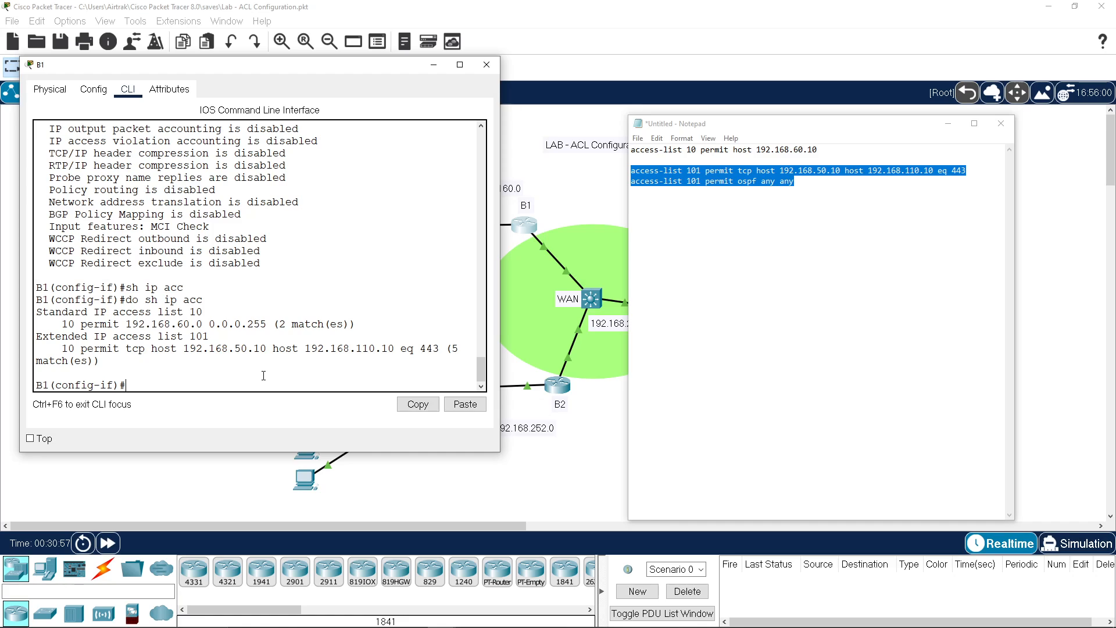
pyautogui.write('exit')
pyautogui.press('Return')
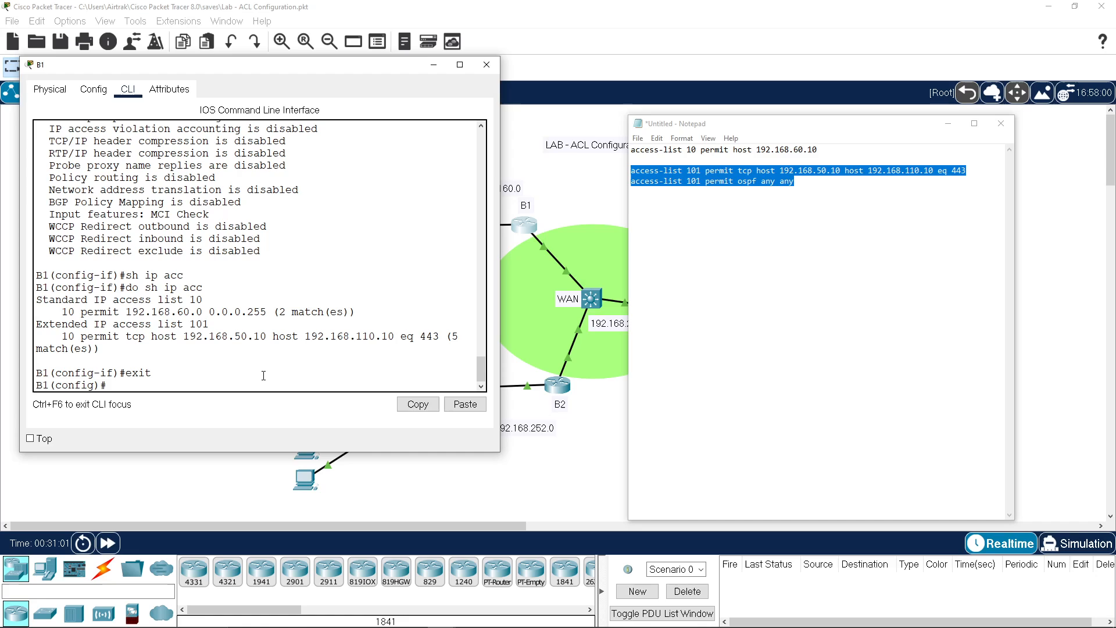
pyautogui.write('no access')
# Step: Delete access list 101 from B1 with 'no access-list 101'
pyautogui.press('Tab')
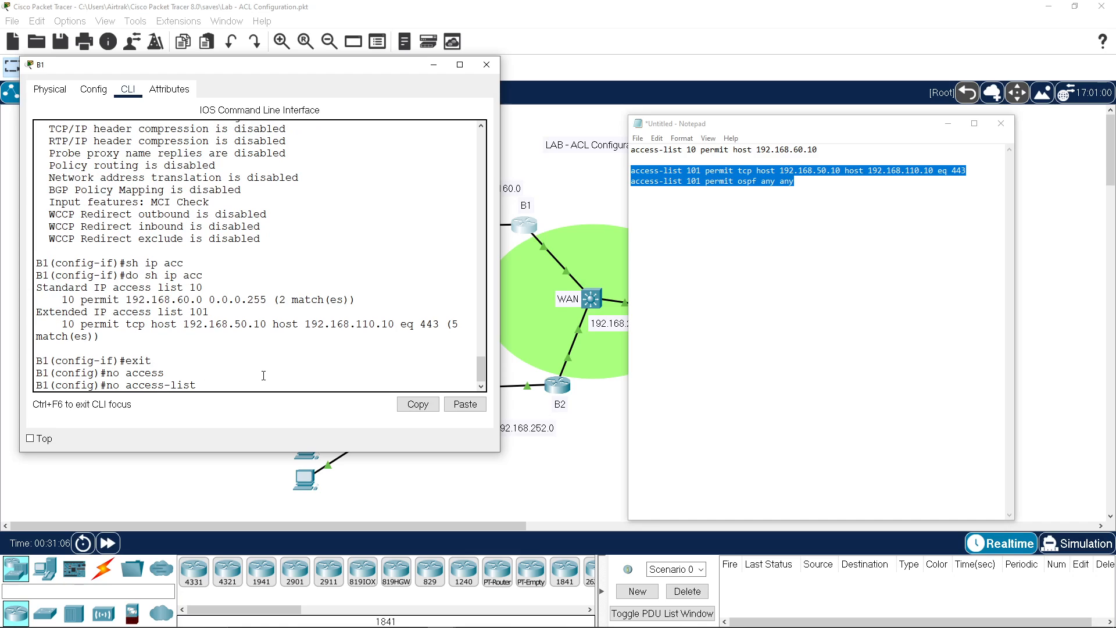
pyautogui.write('101')
pyautogui.press('Return')
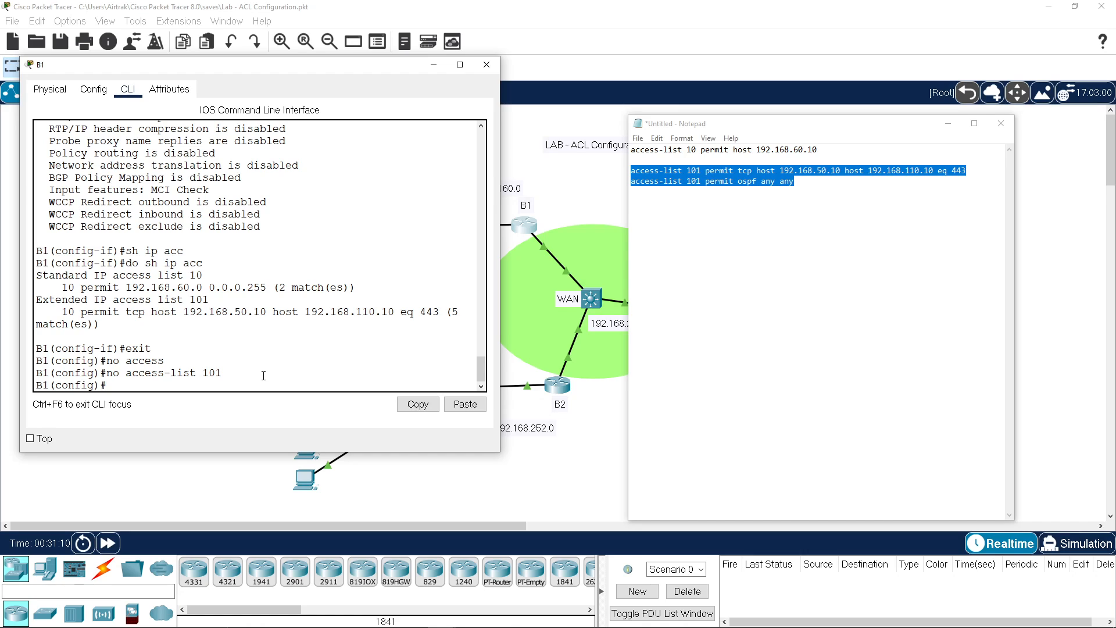
pyautogui.write('d')
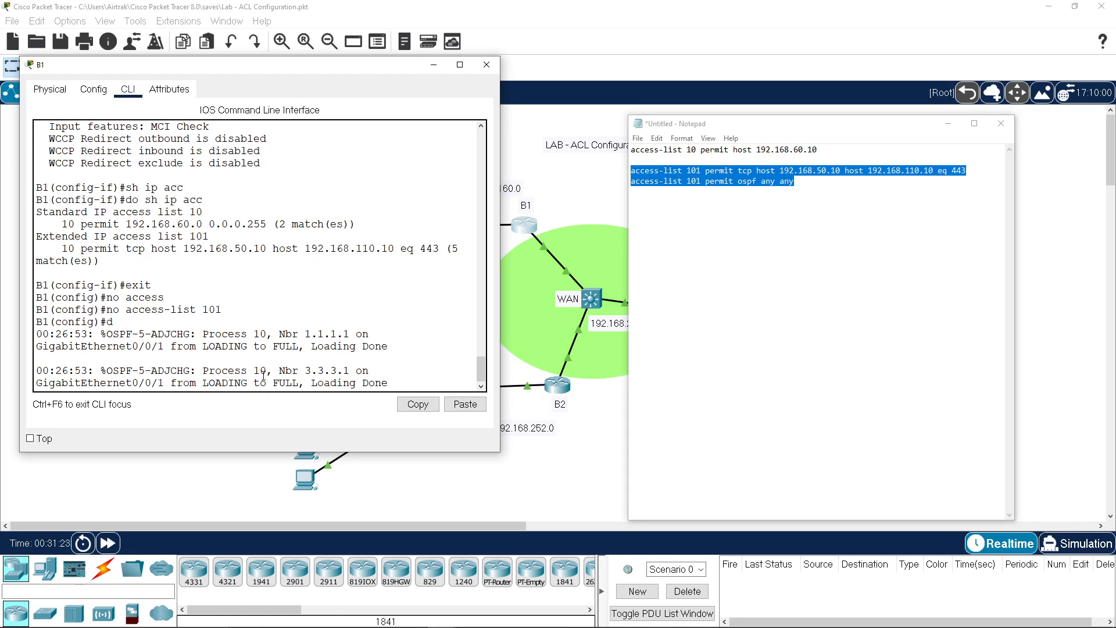
pyautogui.press('Return')
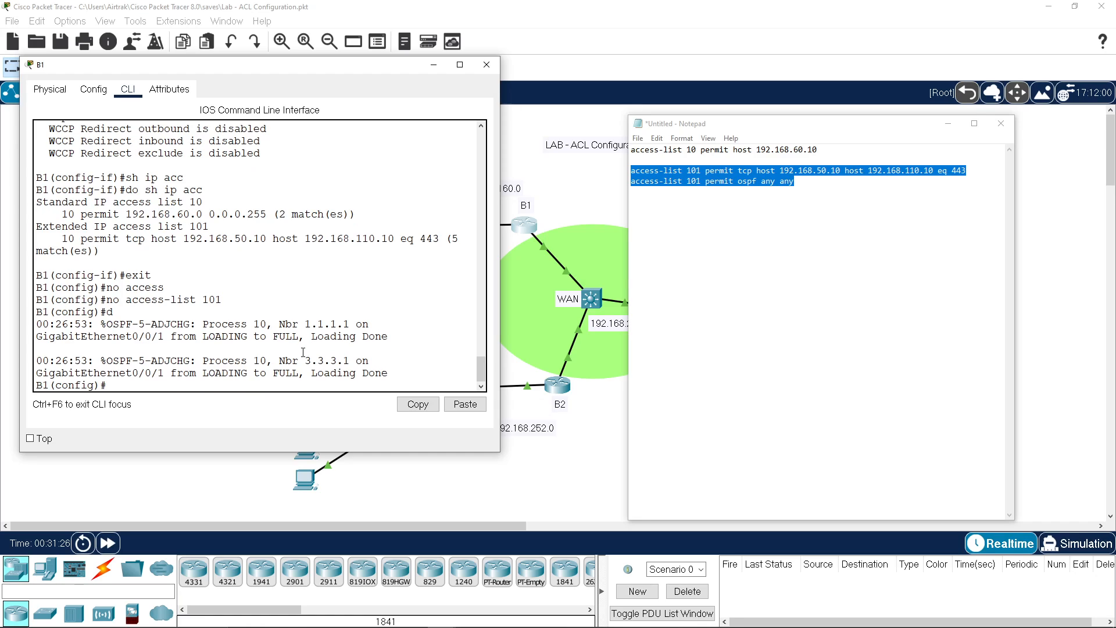
# Step: Paste both list-101 lines into B1, recreating the tcp host rule plus permit ospf any any
pyautogui.click(465, 404)
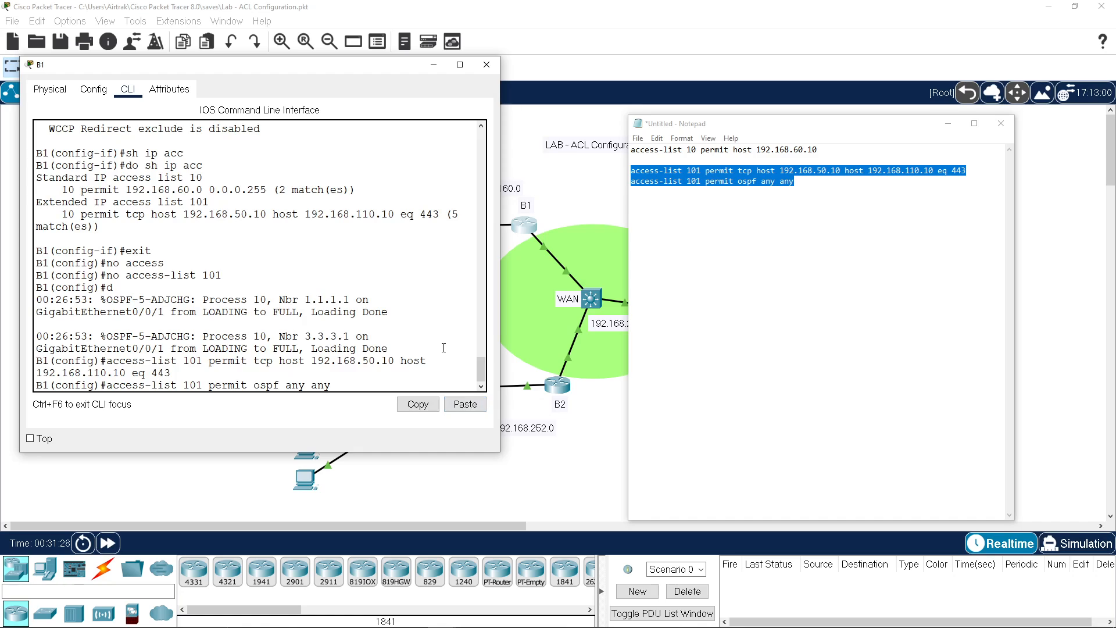
pyautogui.press('Return')
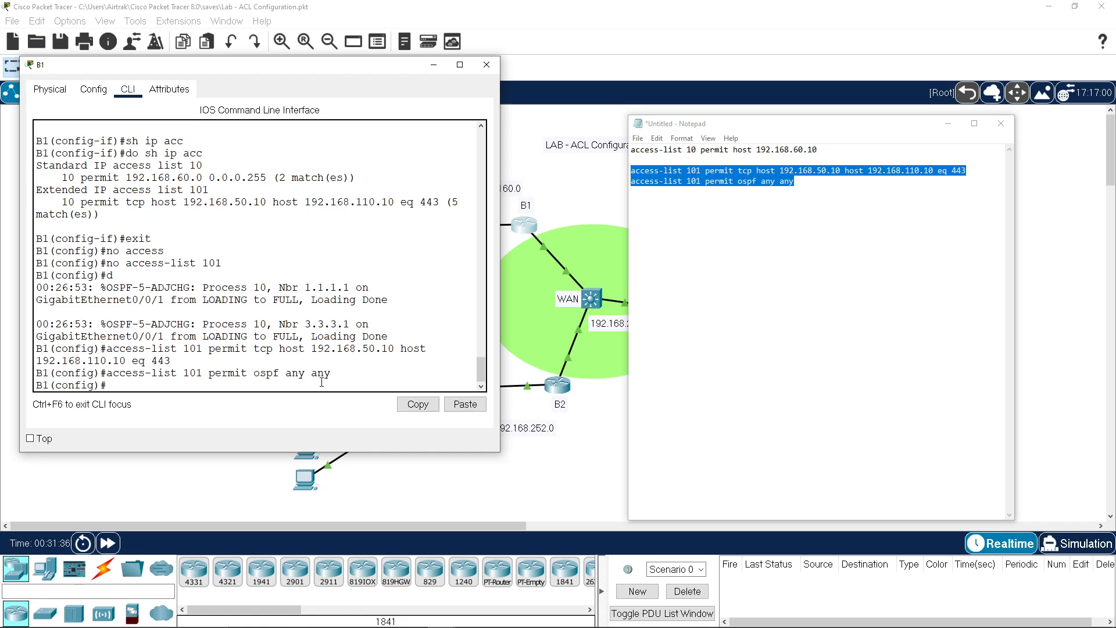
pyautogui.press('Return')
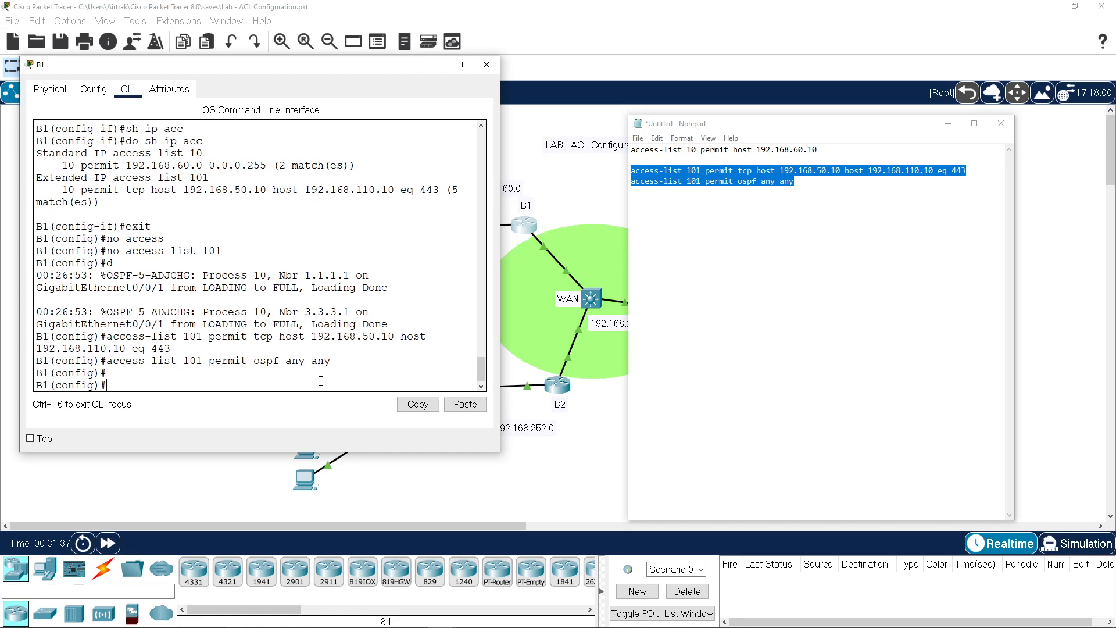
pyautogui.write('do sh ip acc')
# Step: List B1's access lists and highlight entry 20 permit ospf any any with 4 matches
pyautogui.press('Return')
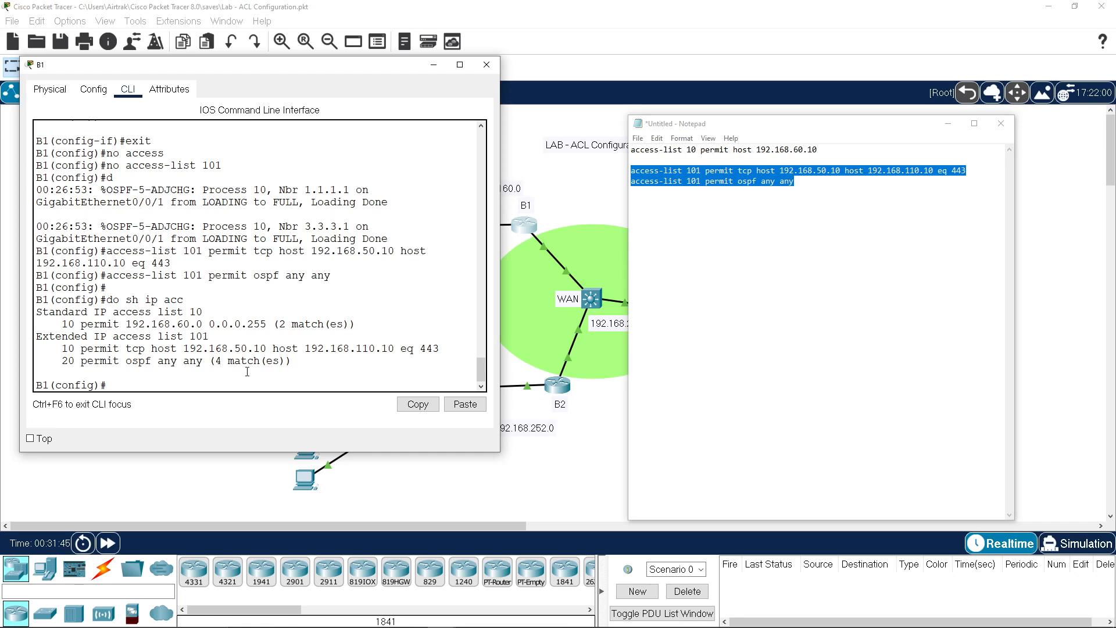
pyautogui.moveTo(126, 361); pyautogui.dragTo(320, 365)
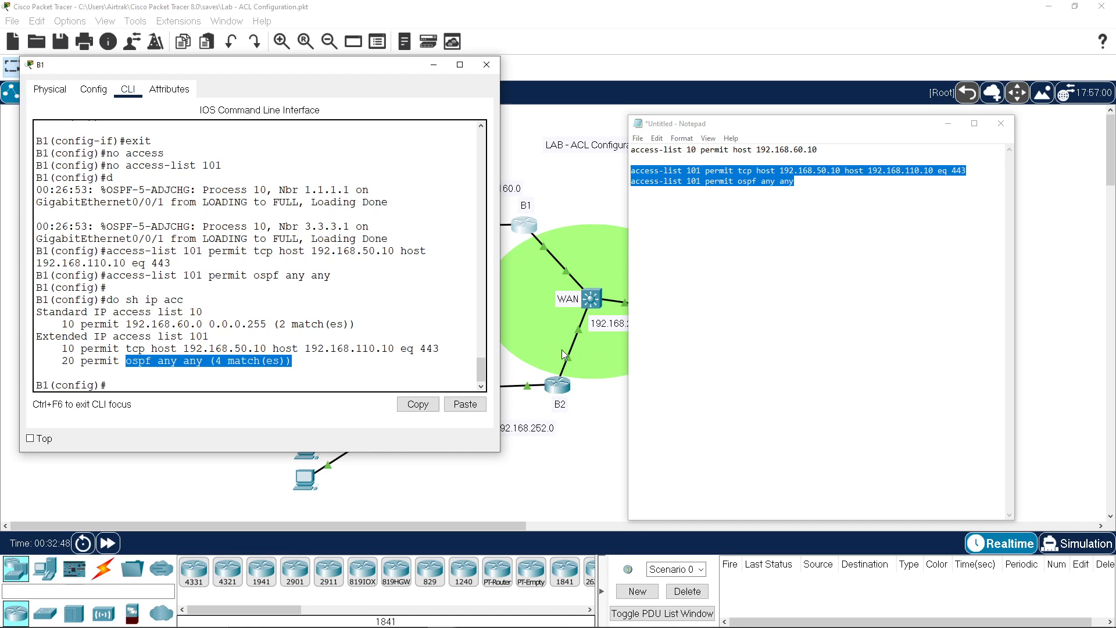
pyautogui.click(61, 372)
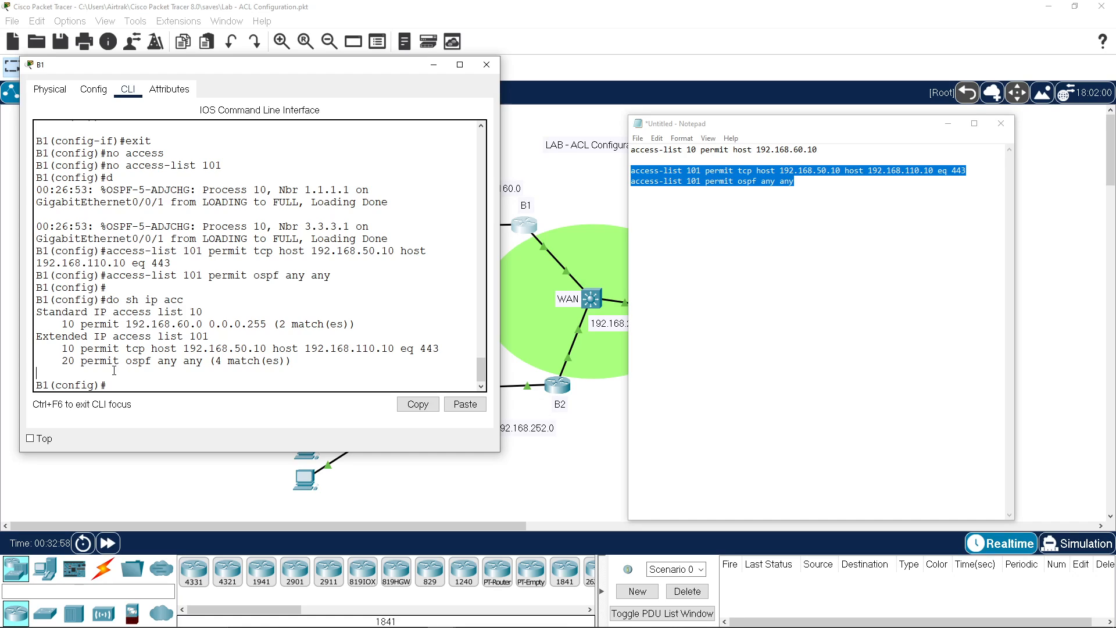
pyautogui.click(81, 372)
pyautogui.click(774, 202)
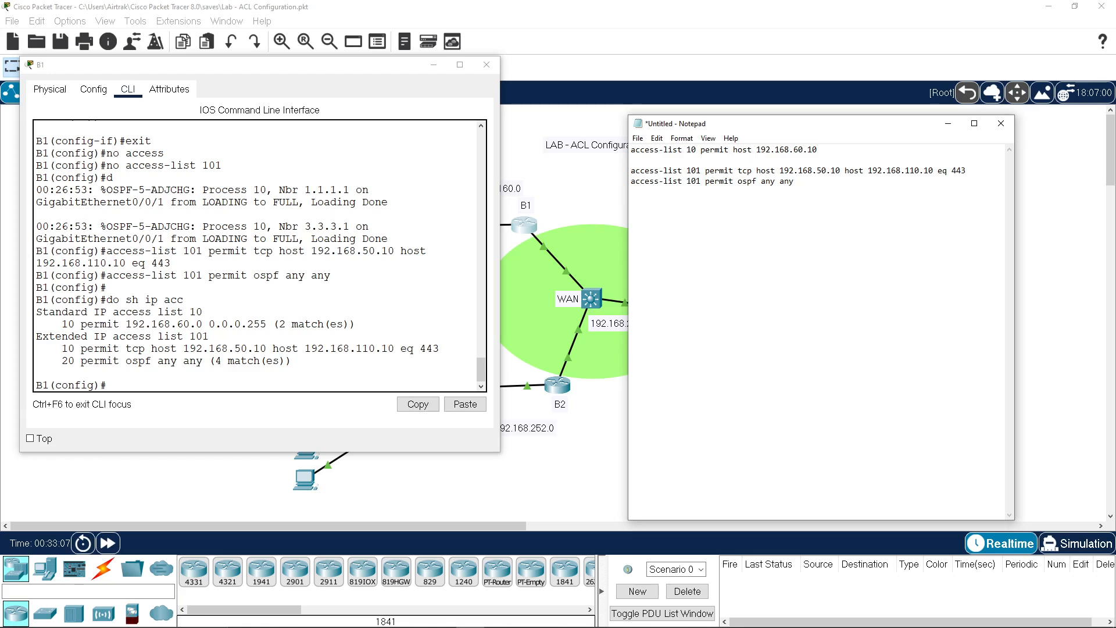
# Step: Add 'access-list 101 deny any any' as a new line in the notes and select it
pyautogui.press('Return')
pyautogui.write('access-list 101 deny any any')
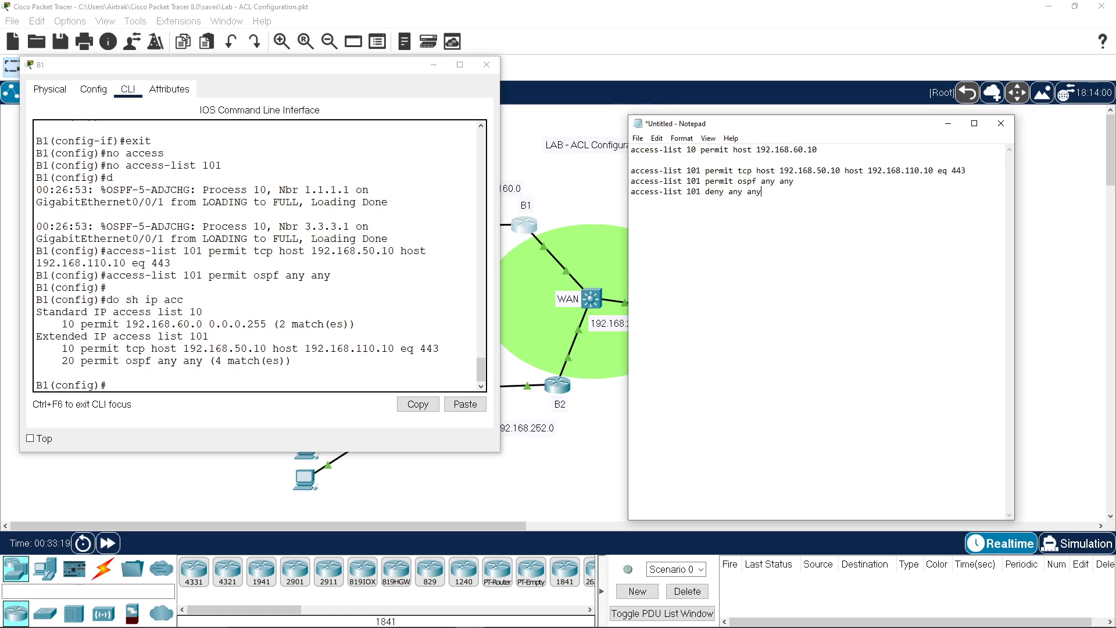
pyautogui.moveTo(769, 192); pyautogui.dragTo(630, 192)
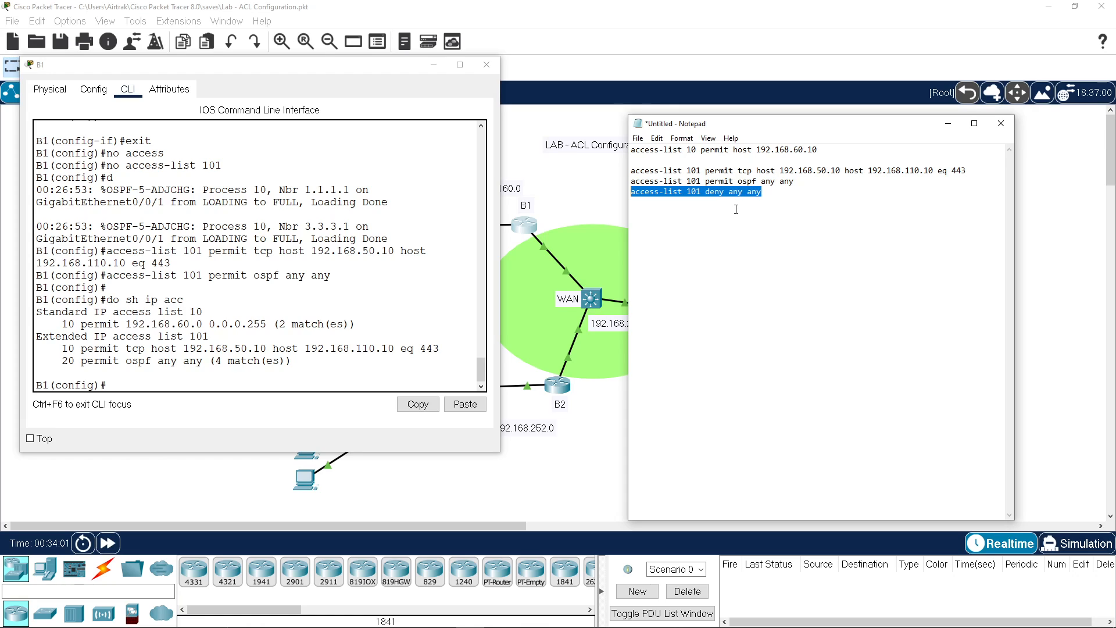
pyautogui.click(252, 382)
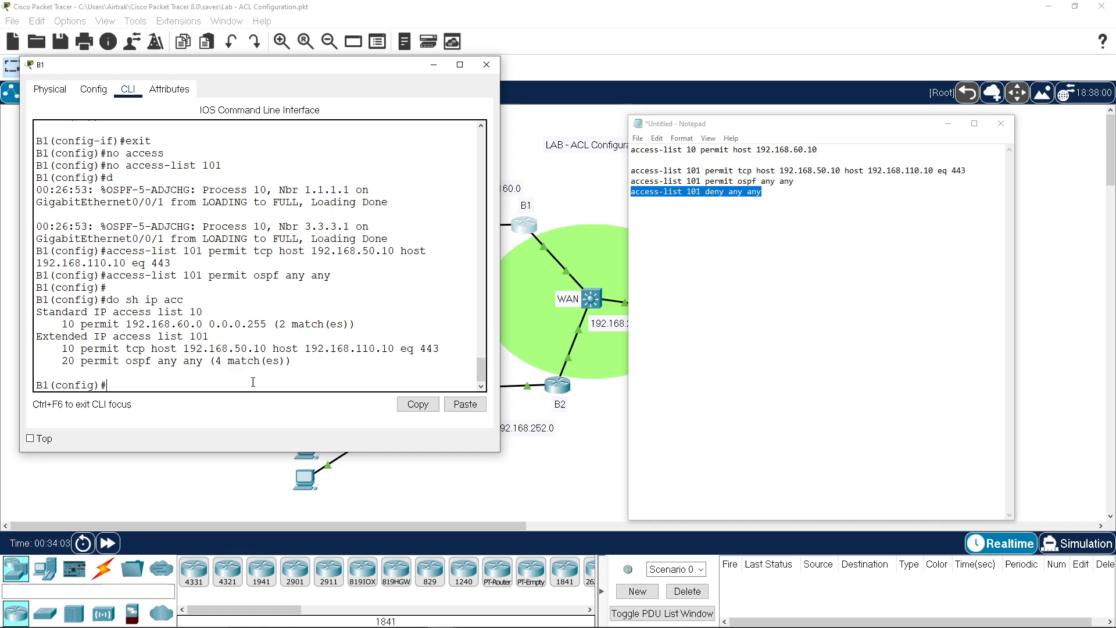
# Step: Create the extended named ACL 'testing' on B1 with 'ip access-list extended testing'
pyautogui.write('ip acc')
pyautogui.press('Tab')
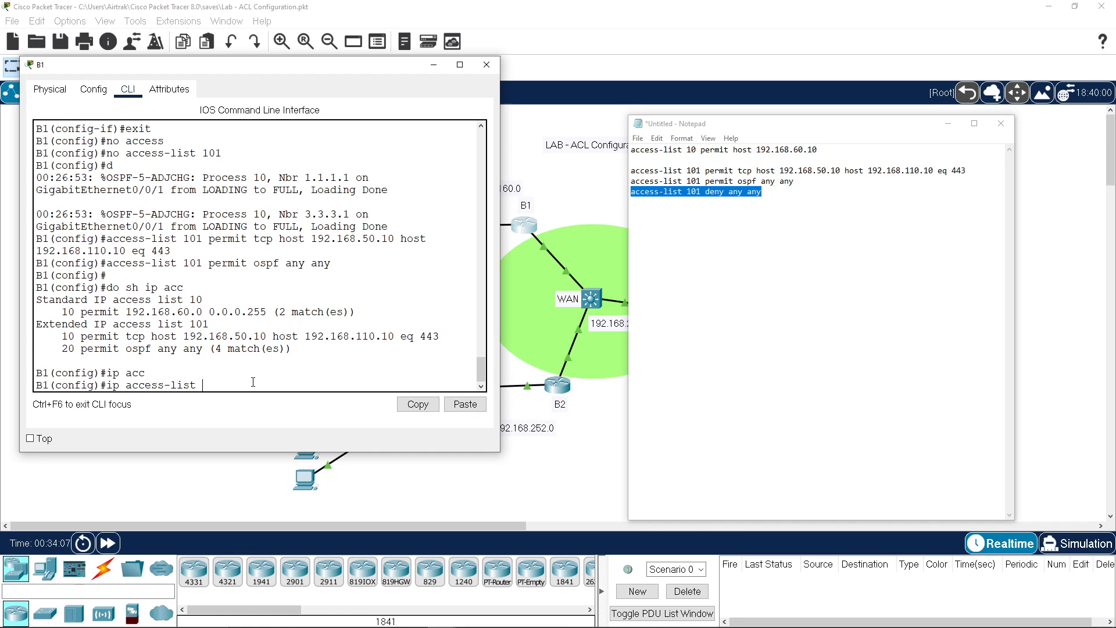
pyautogui.write('e')
pyautogui.press('Tab')
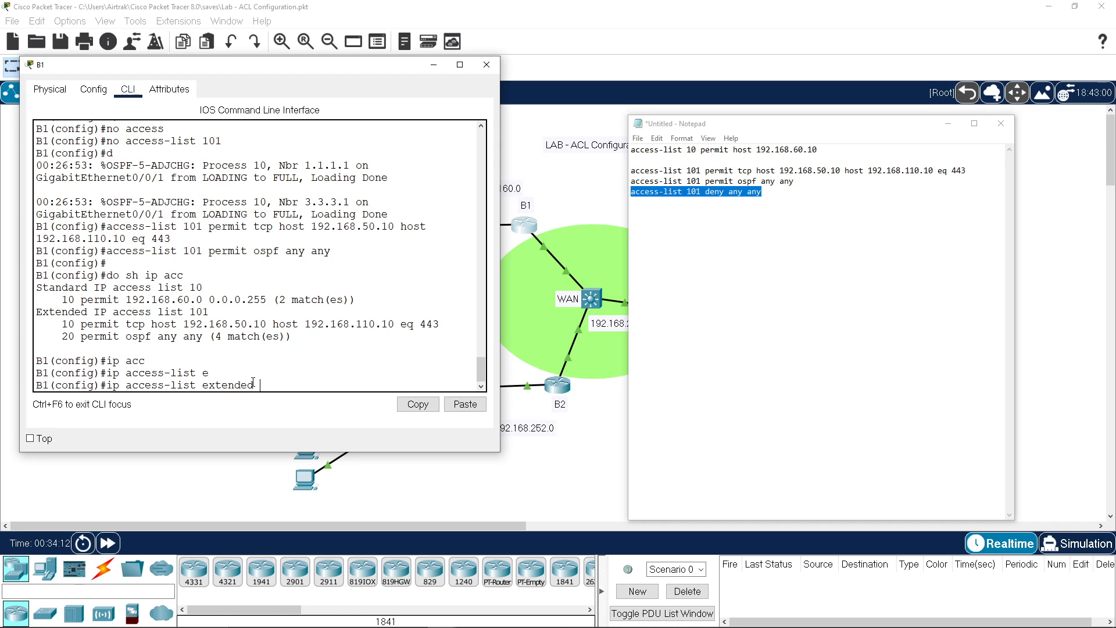
pyautogui.write('?')
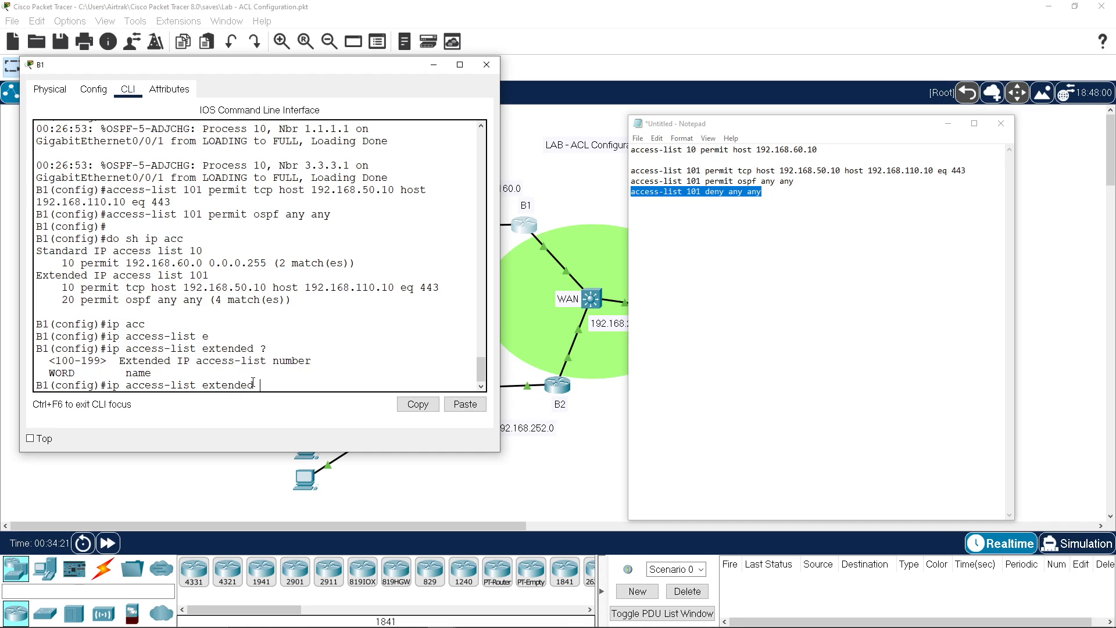
pyautogui.write('testing')
pyautogui.press('Return')
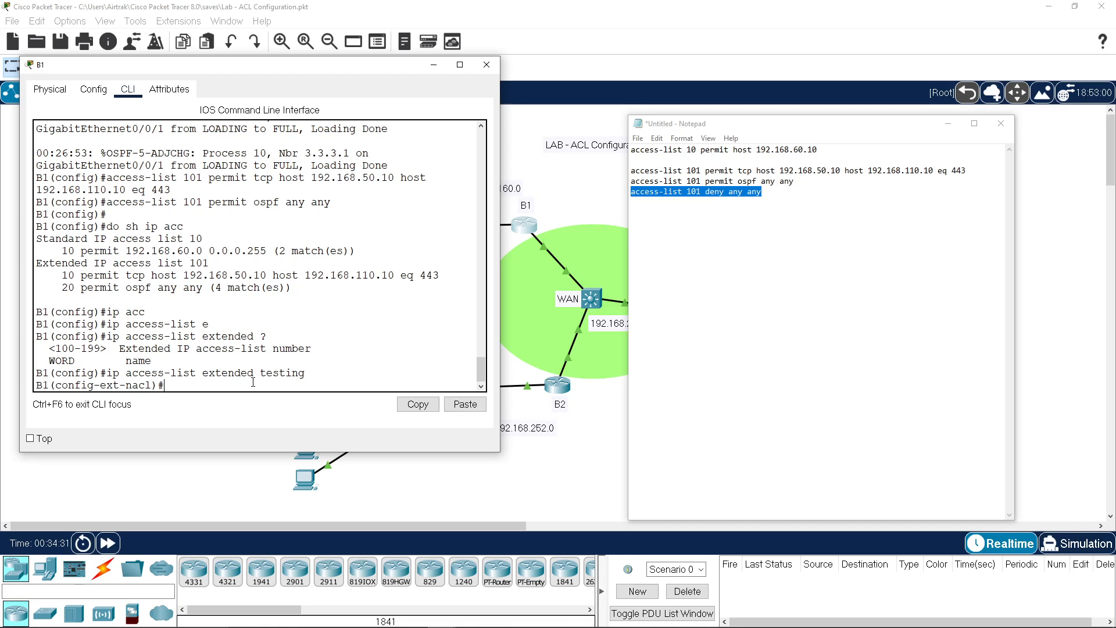
# Step: Check the ? help for permit options and start the rule 'permit tcp host 192.168'
pyautogui.write('per')
pyautogui.press('BackSpace')
pyautogui.press('BackSpace')
pyautogui.press('BackSpace')
pyautogui.write('?')
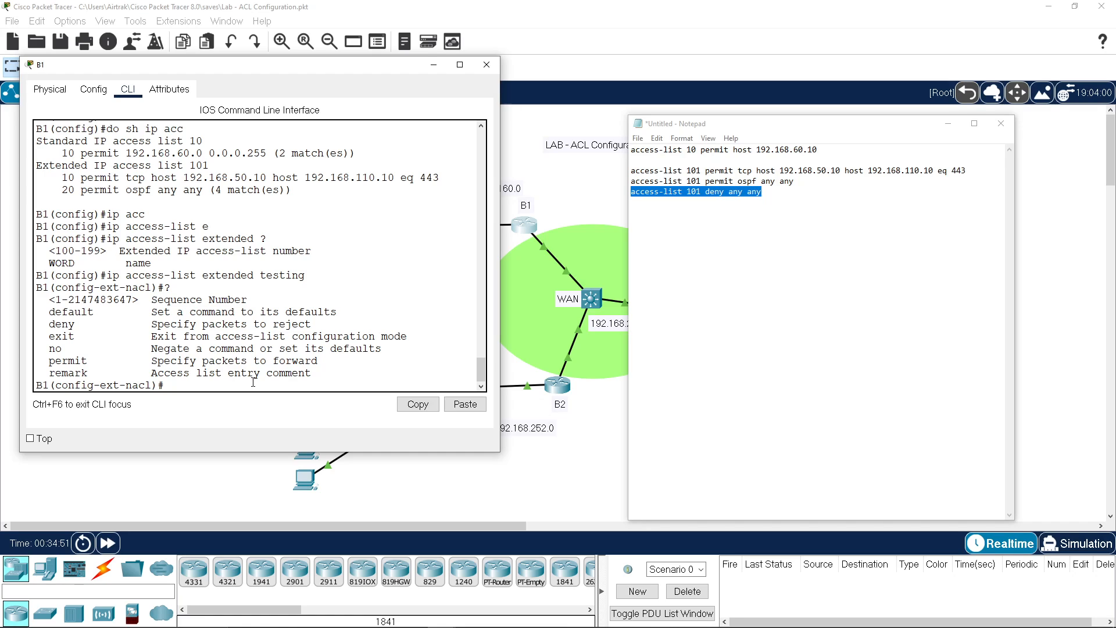
pyautogui.write('permit ?')
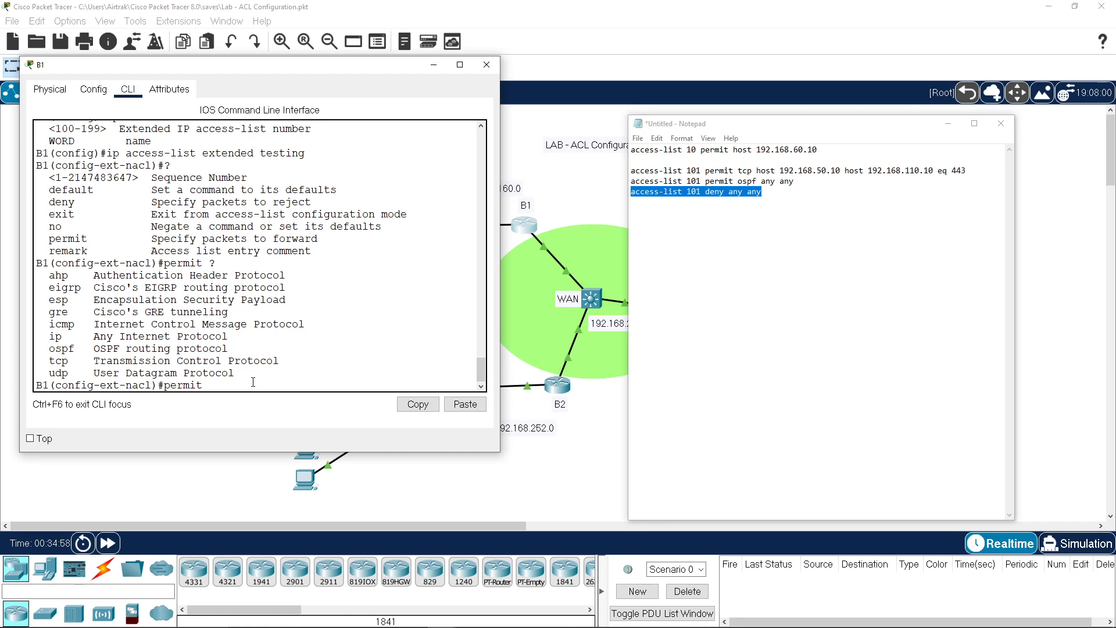
pyautogui.write('i')
pyautogui.press('BackSpace')
pyautogui.write('tcp host 192.168')
# Step: Complete the testing rule permit tcp host 192.168.50.10 host 192.168.110.10 eq 443 from the notes
pyautogui.moveTo(967, 170); pyautogui.dragTo(813, 171)
pyautogui.hotkey('ctrl', 'c')
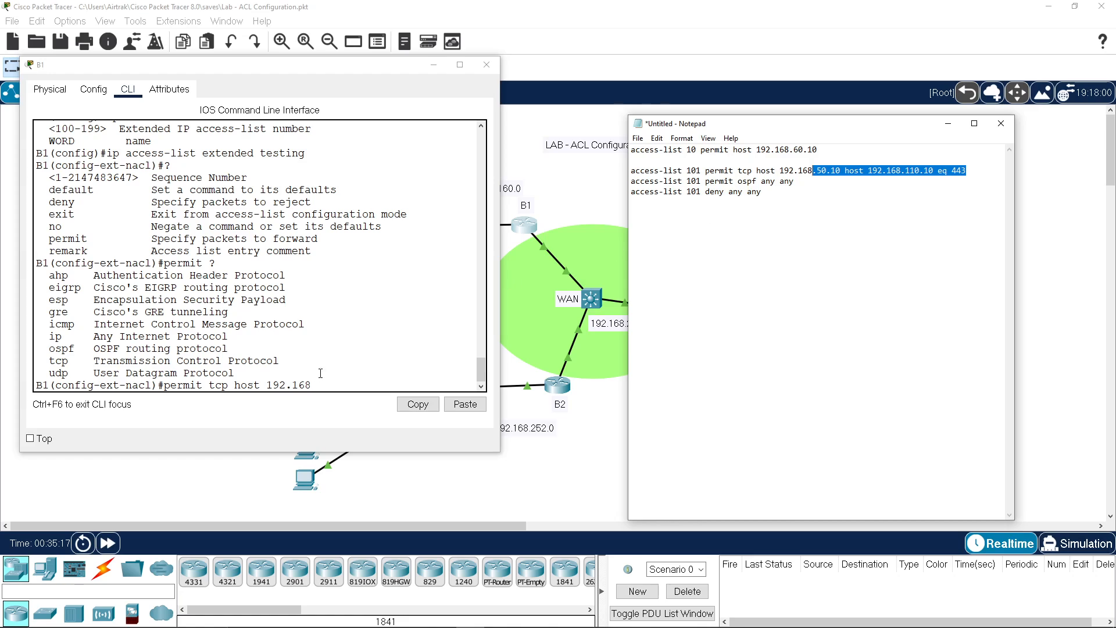
pyautogui.click(455, 417)
pyautogui.click(459, 404)
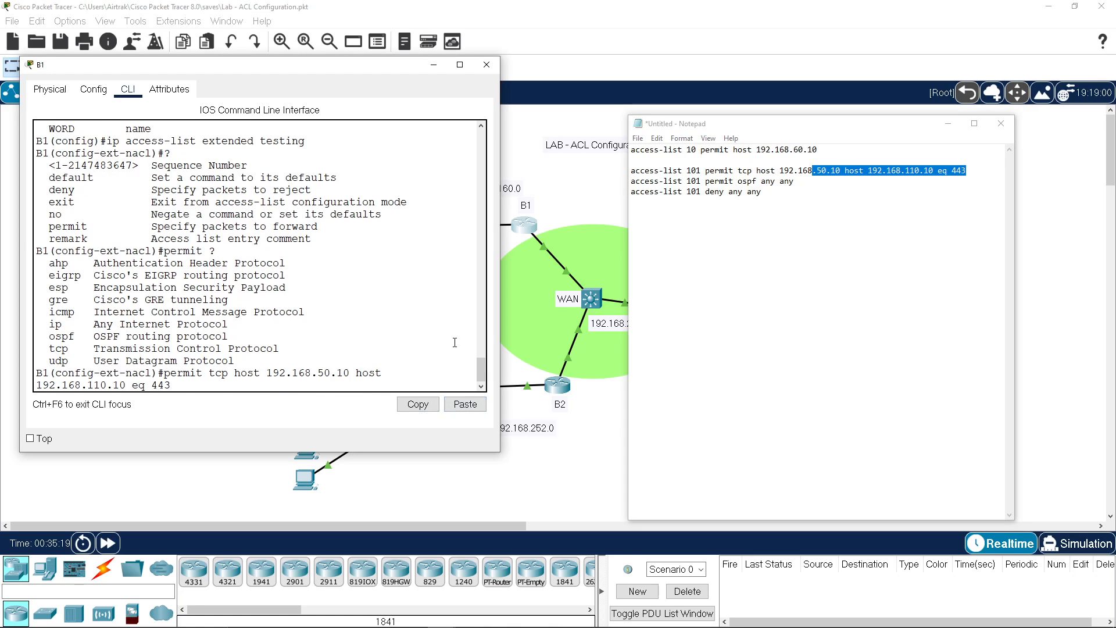
pyautogui.press('Return')
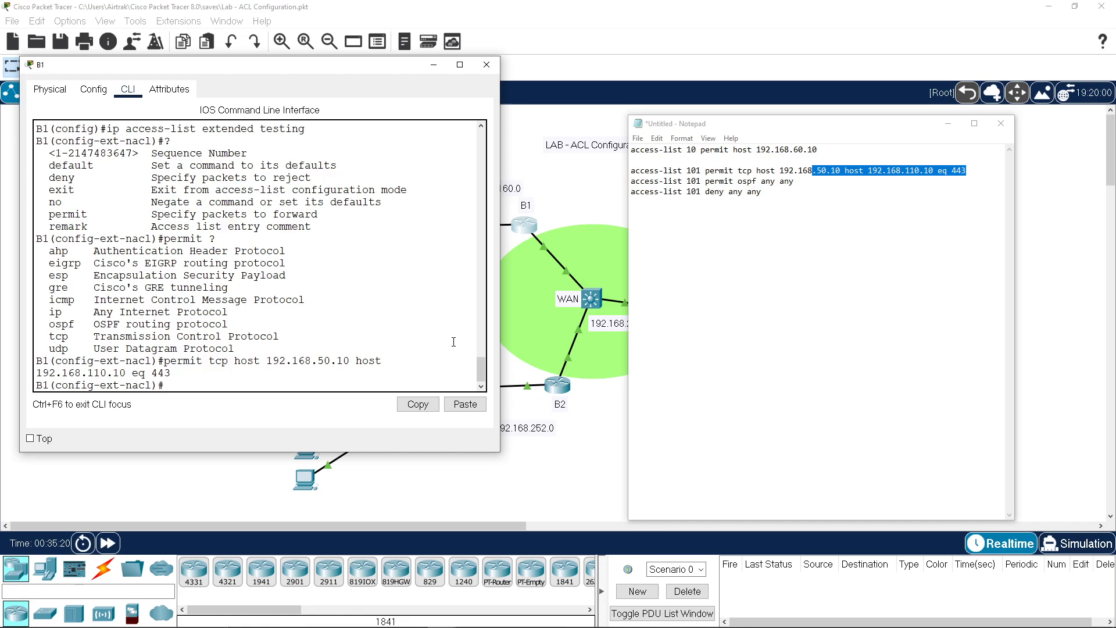
# Step: Add 'permit ospf any any' to testing and exit back to global configuration
pyautogui.moveTo(794, 182); pyautogui.dragTo(705, 181)
pyautogui.hotkey('ctrl', 'c')
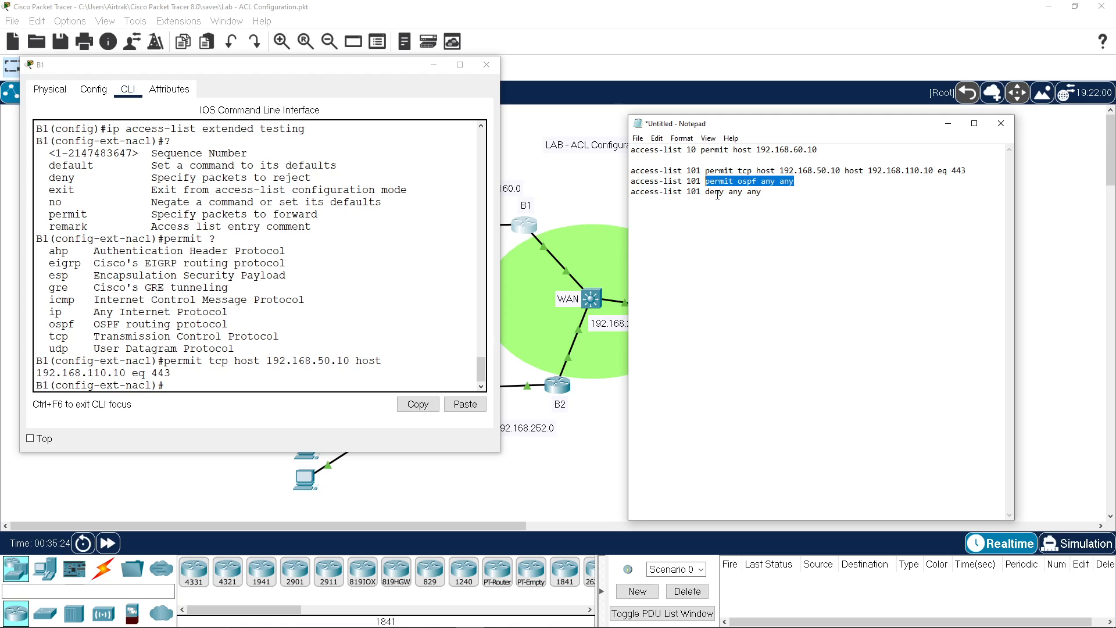
pyautogui.click(184, 384)
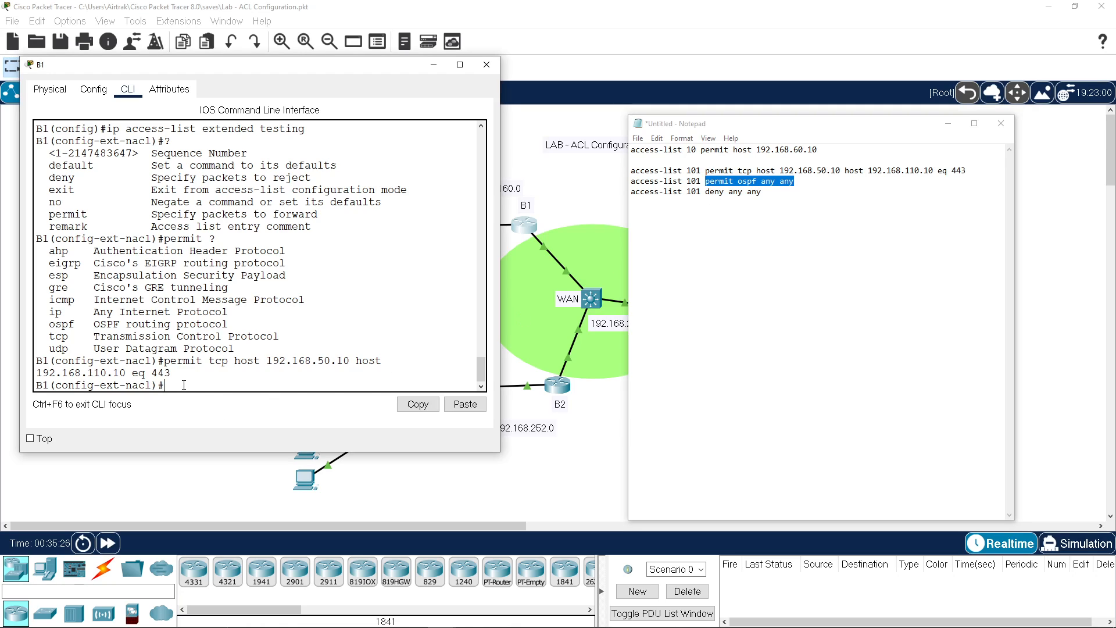
pyautogui.click(465, 406)
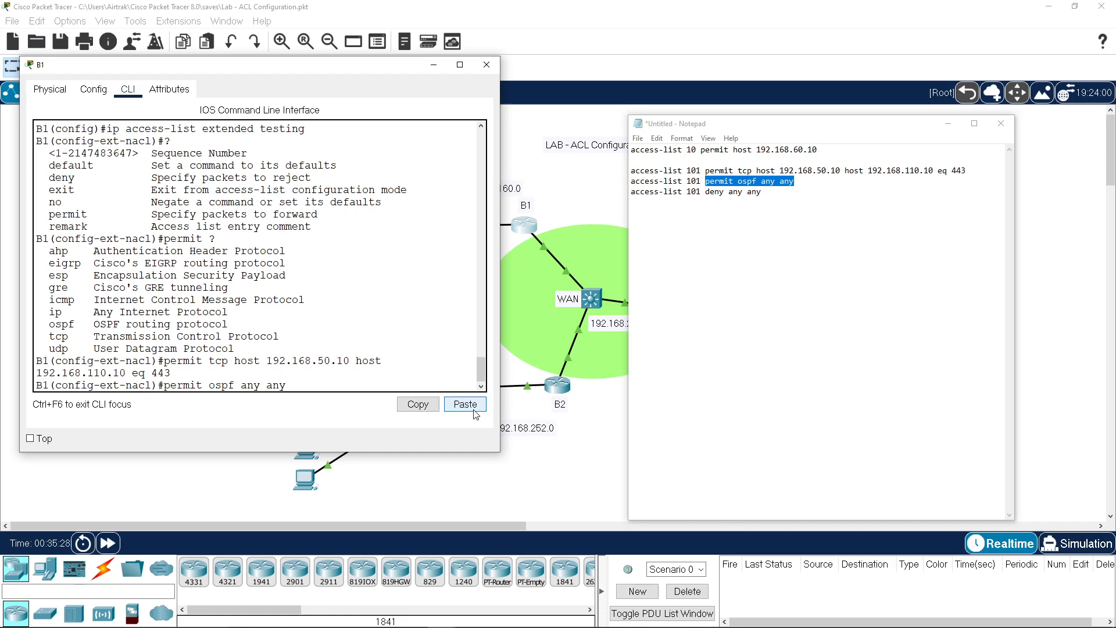
pyautogui.press('Return')
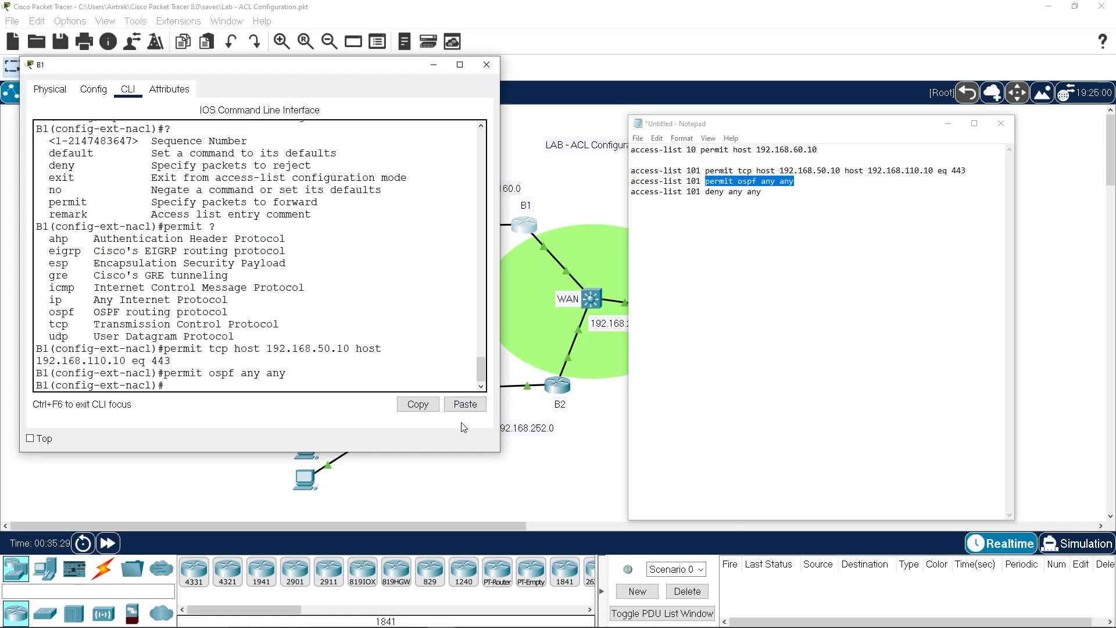
pyautogui.write('exit')
pyautogui.press('Return')
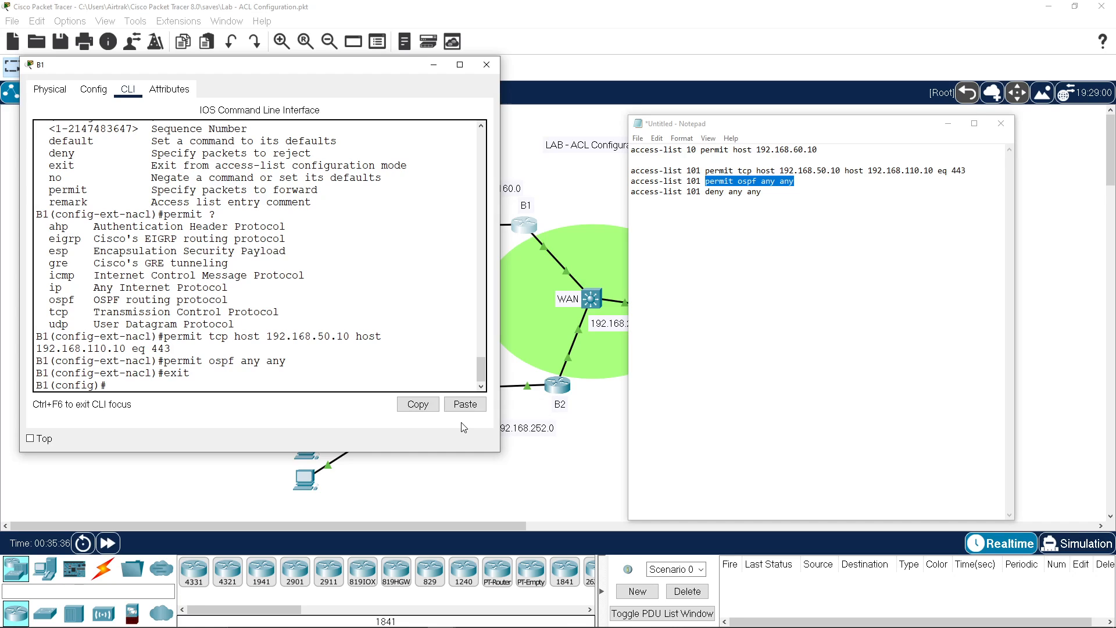
pyautogui.write('do sh ip acc')
# Step: List B1's access lists, highlighting the numbered lists and the testing ACL
pyautogui.press('Return')
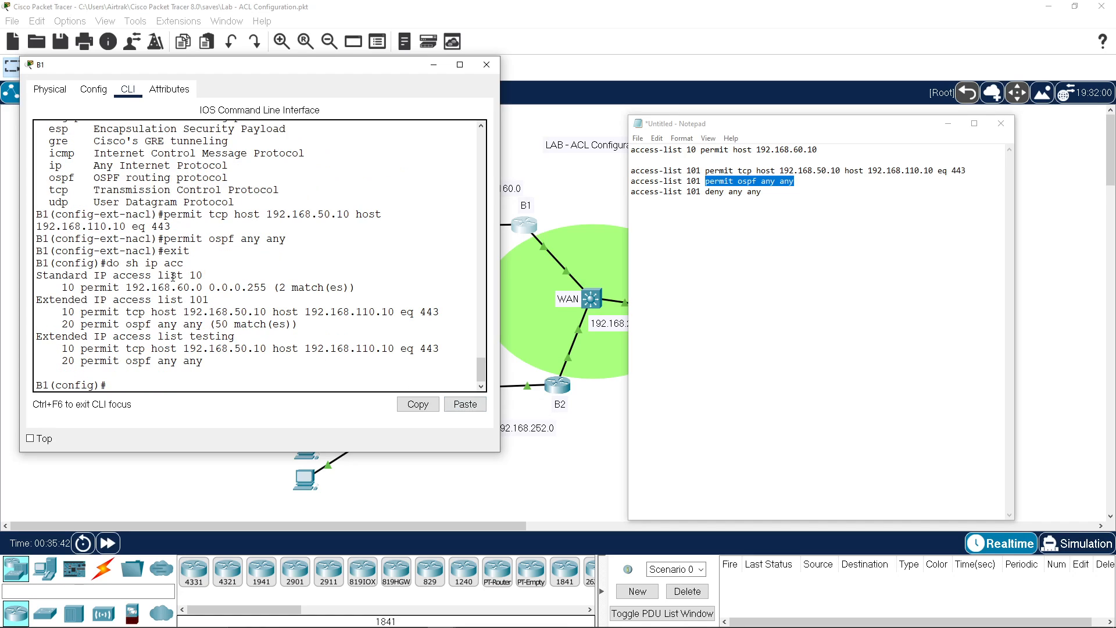
pyautogui.moveTo(183, 277); pyautogui.dragTo(208, 303)
pyautogui.moveTo(165, 338); pyautogui.dragTo(246, 339)
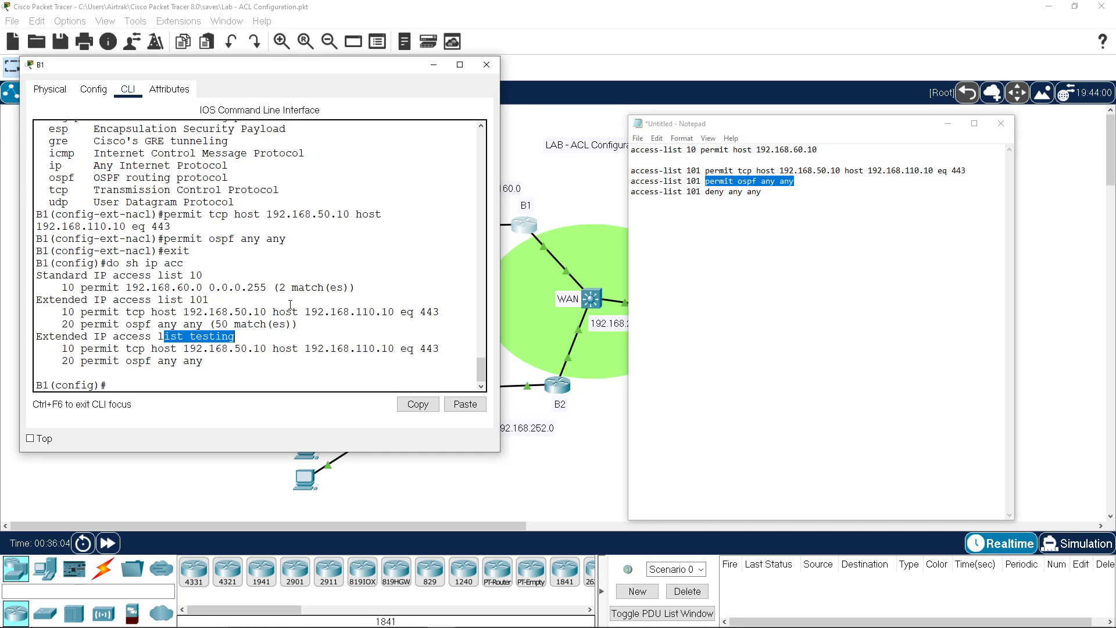
# Step: Close Notepad without saving and close the B1 configuration window
pyautogui.click(1001, 123)
pyautogui.click(591, 321)
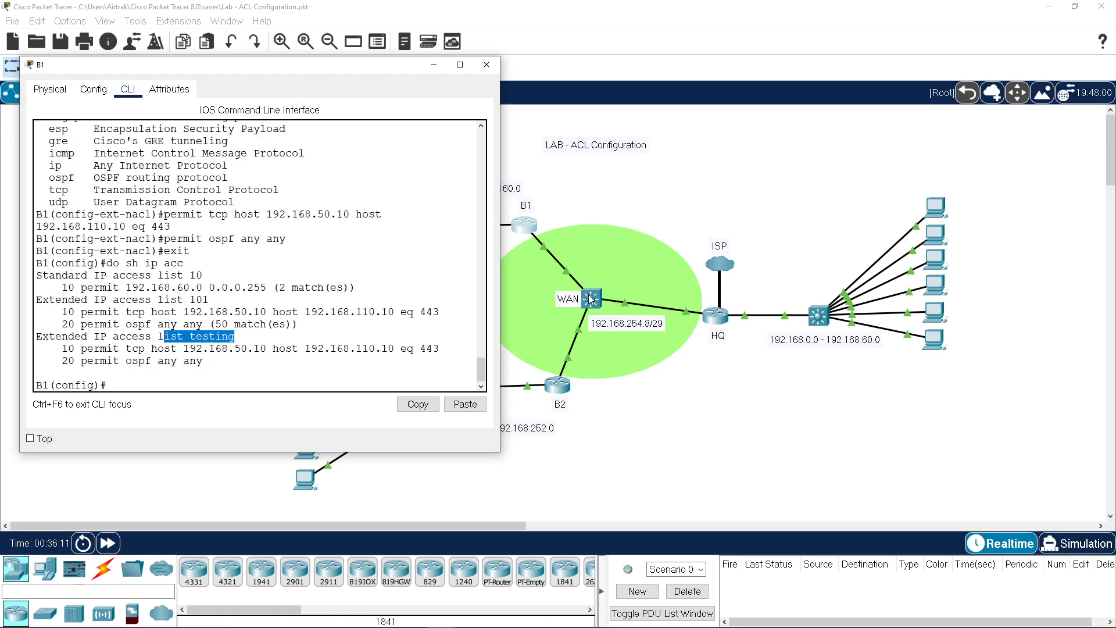
pyautogui.click(487, 64)
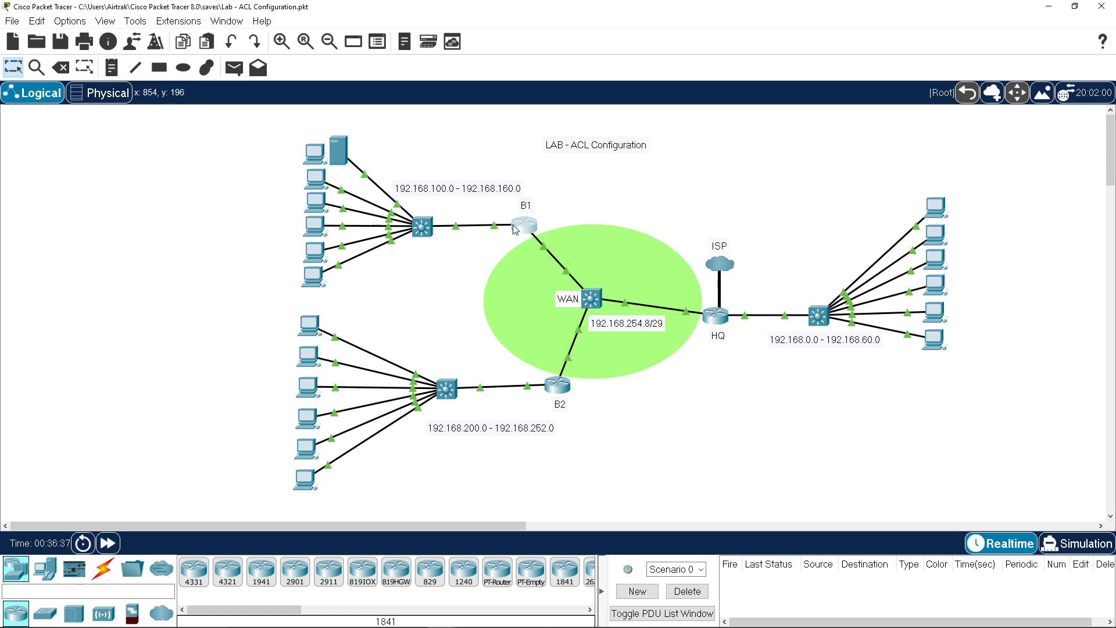
# Step: Ping 192.168.110.10 from PC0's command prompt, getting destination host unreachable, then close PC0
pyautogui.click(935, 344)
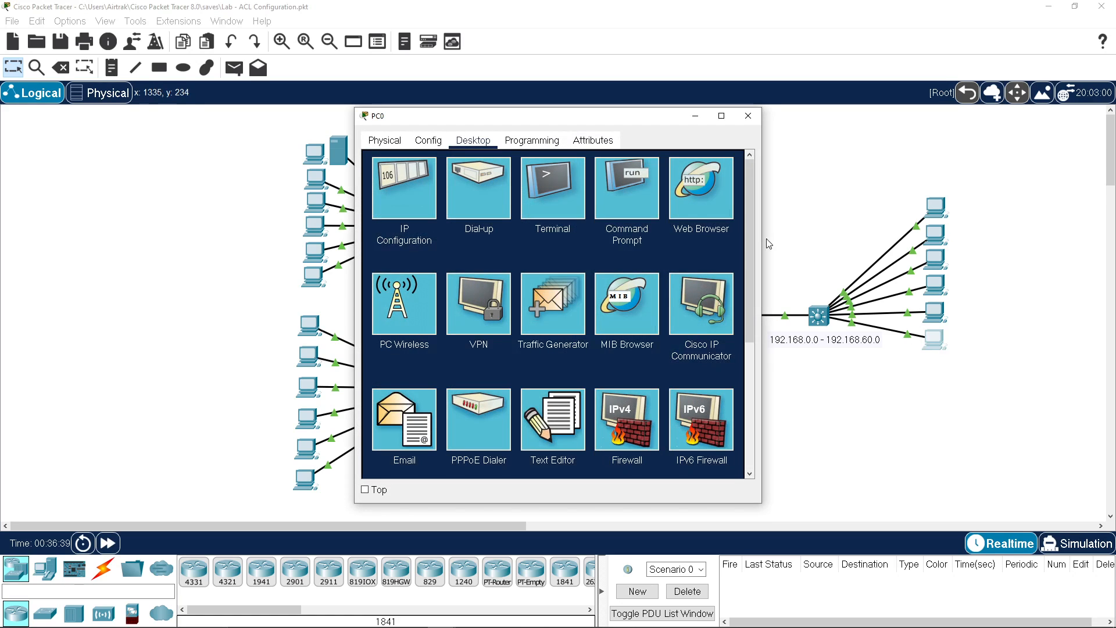
pyautogui.click(634, 201)
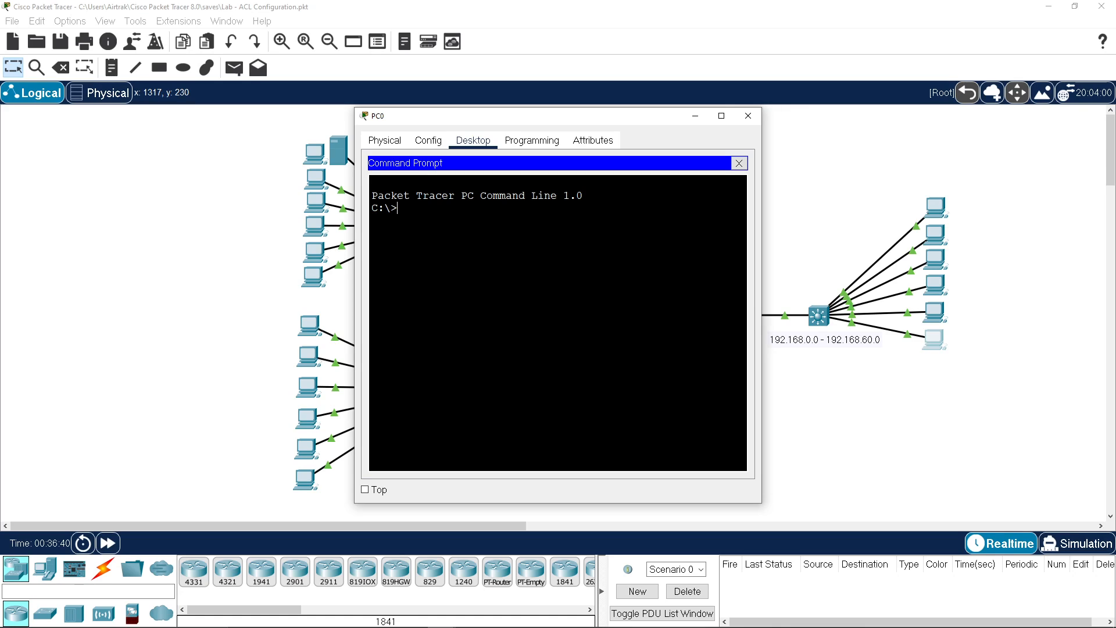
pyautogui.write('ping 192.168.11.0.10')
pyautogui.press('Return')
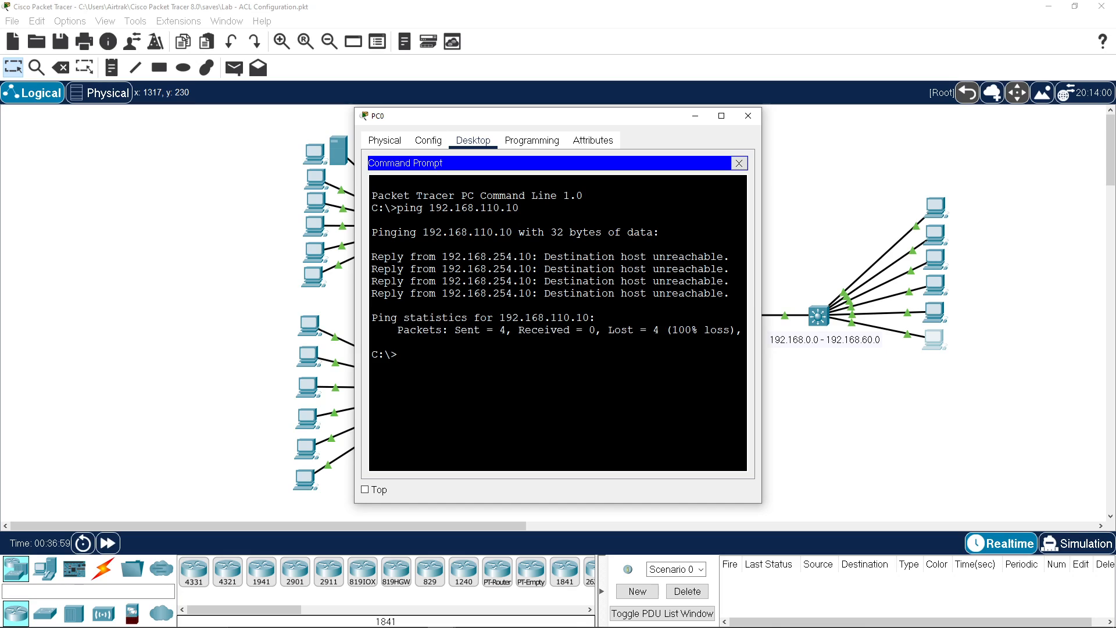
pyautogui.click(738, 163)
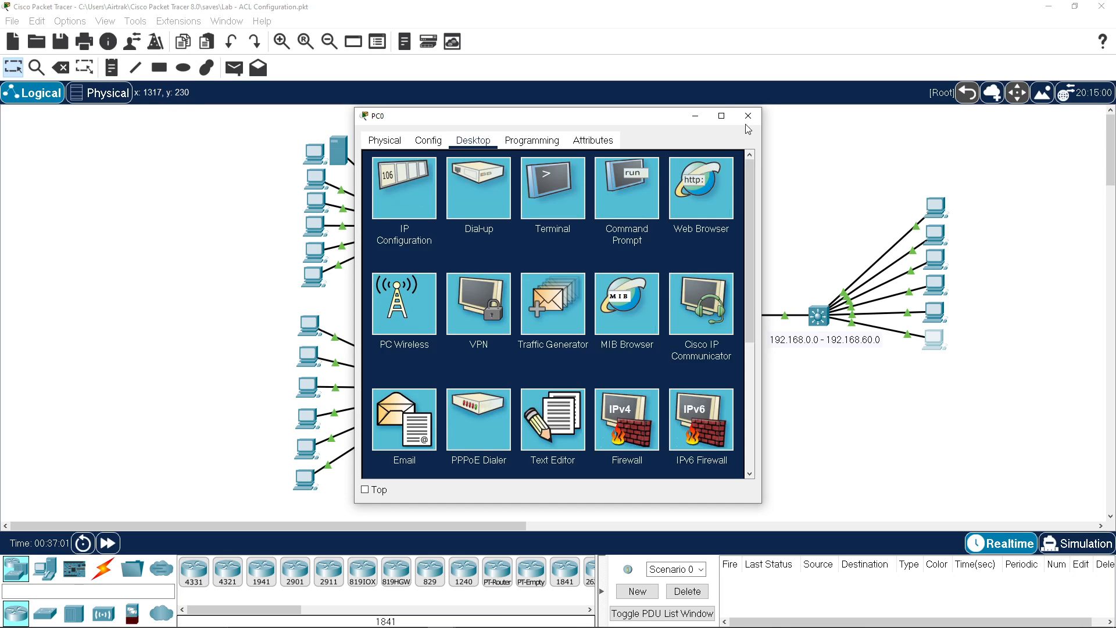
pyautogui.click(748, 115)
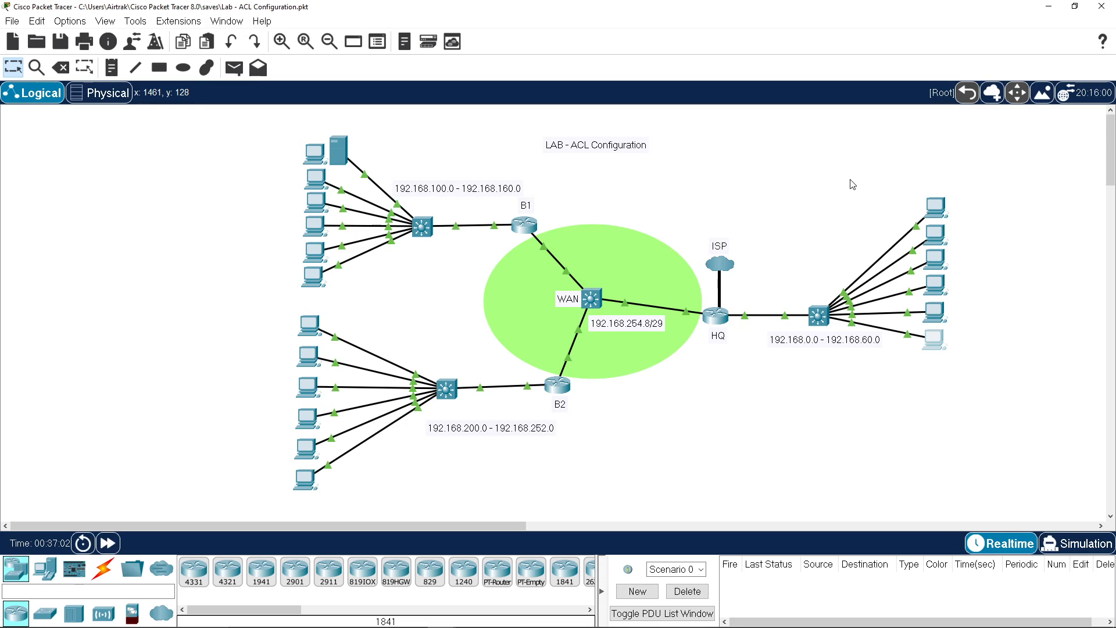